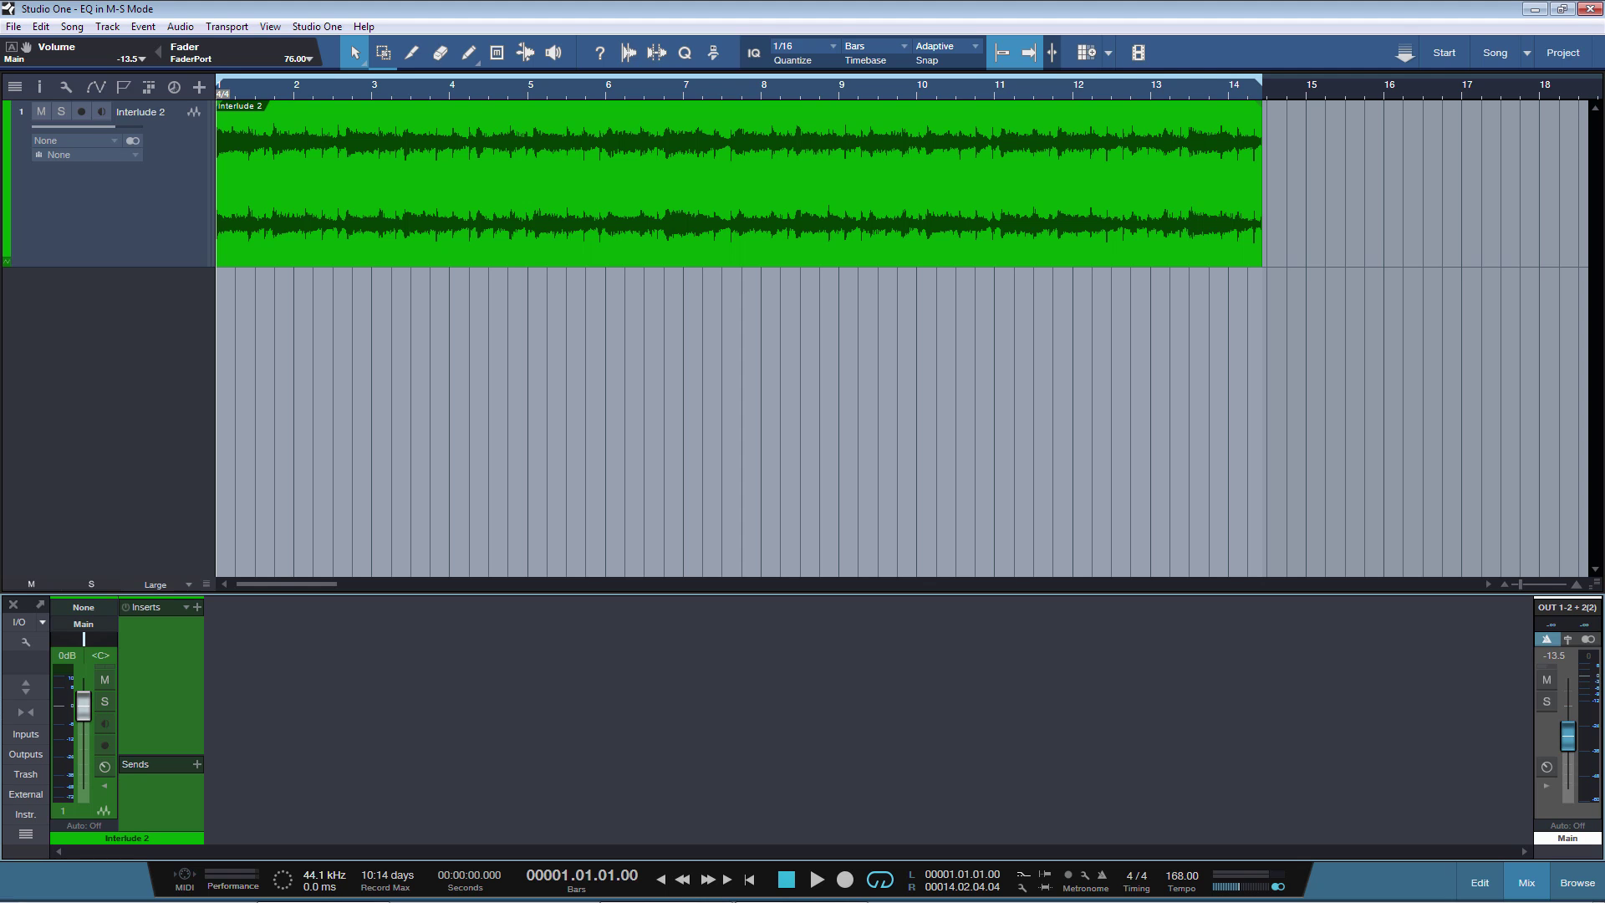
Insert Mixtool on the Interlude 2 track with MS Transform enabled.
left_click(198, 608)
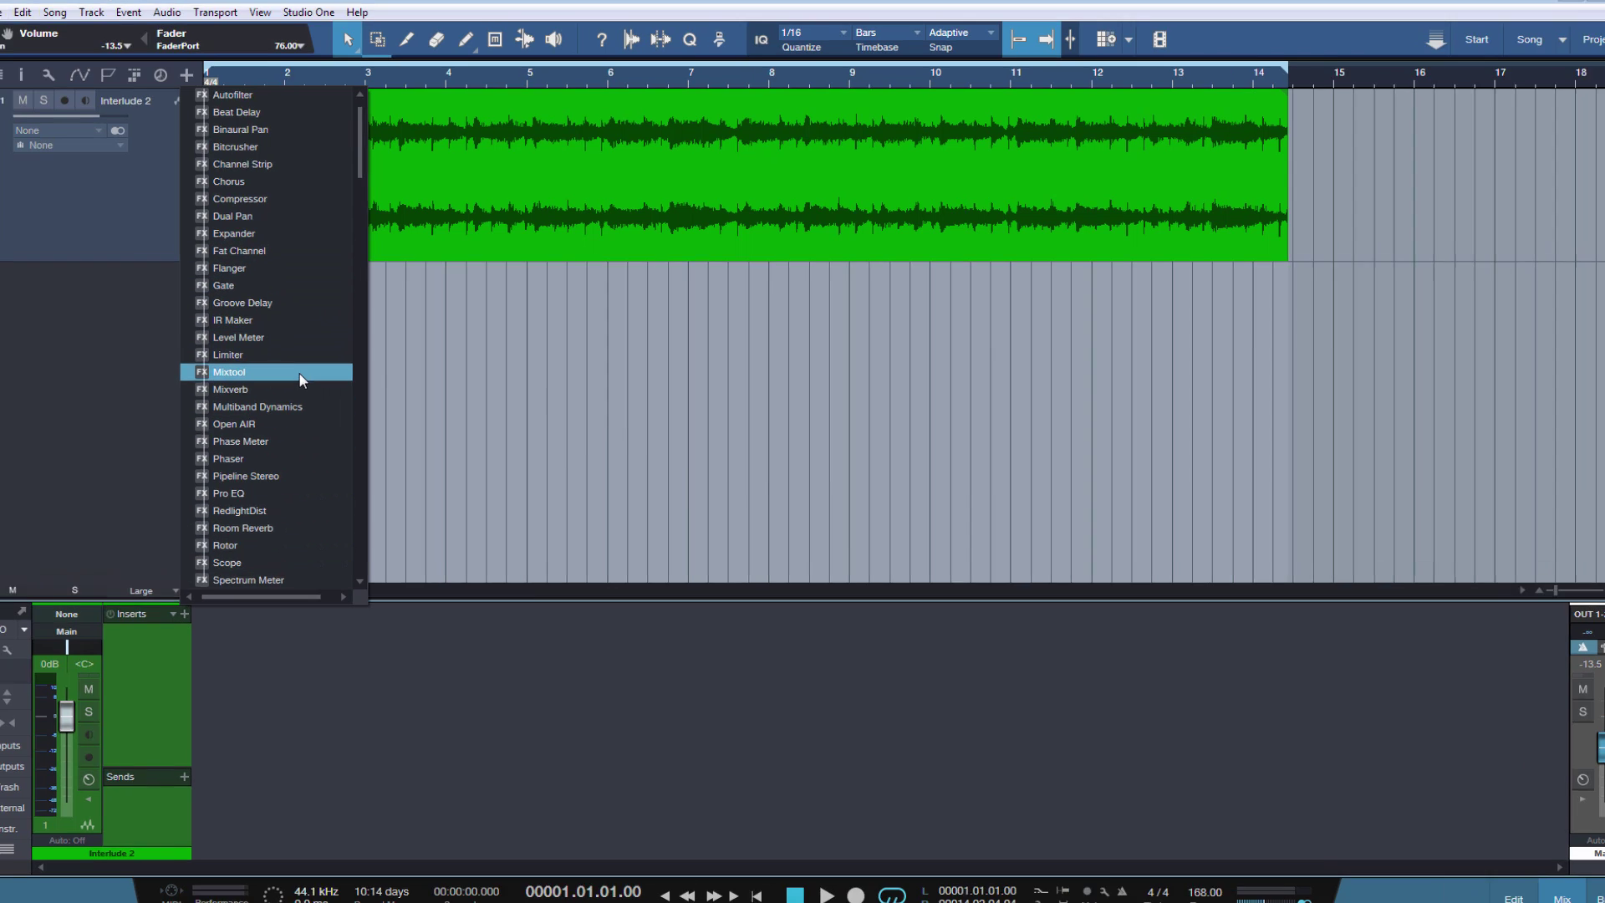
left_click(313, 374)
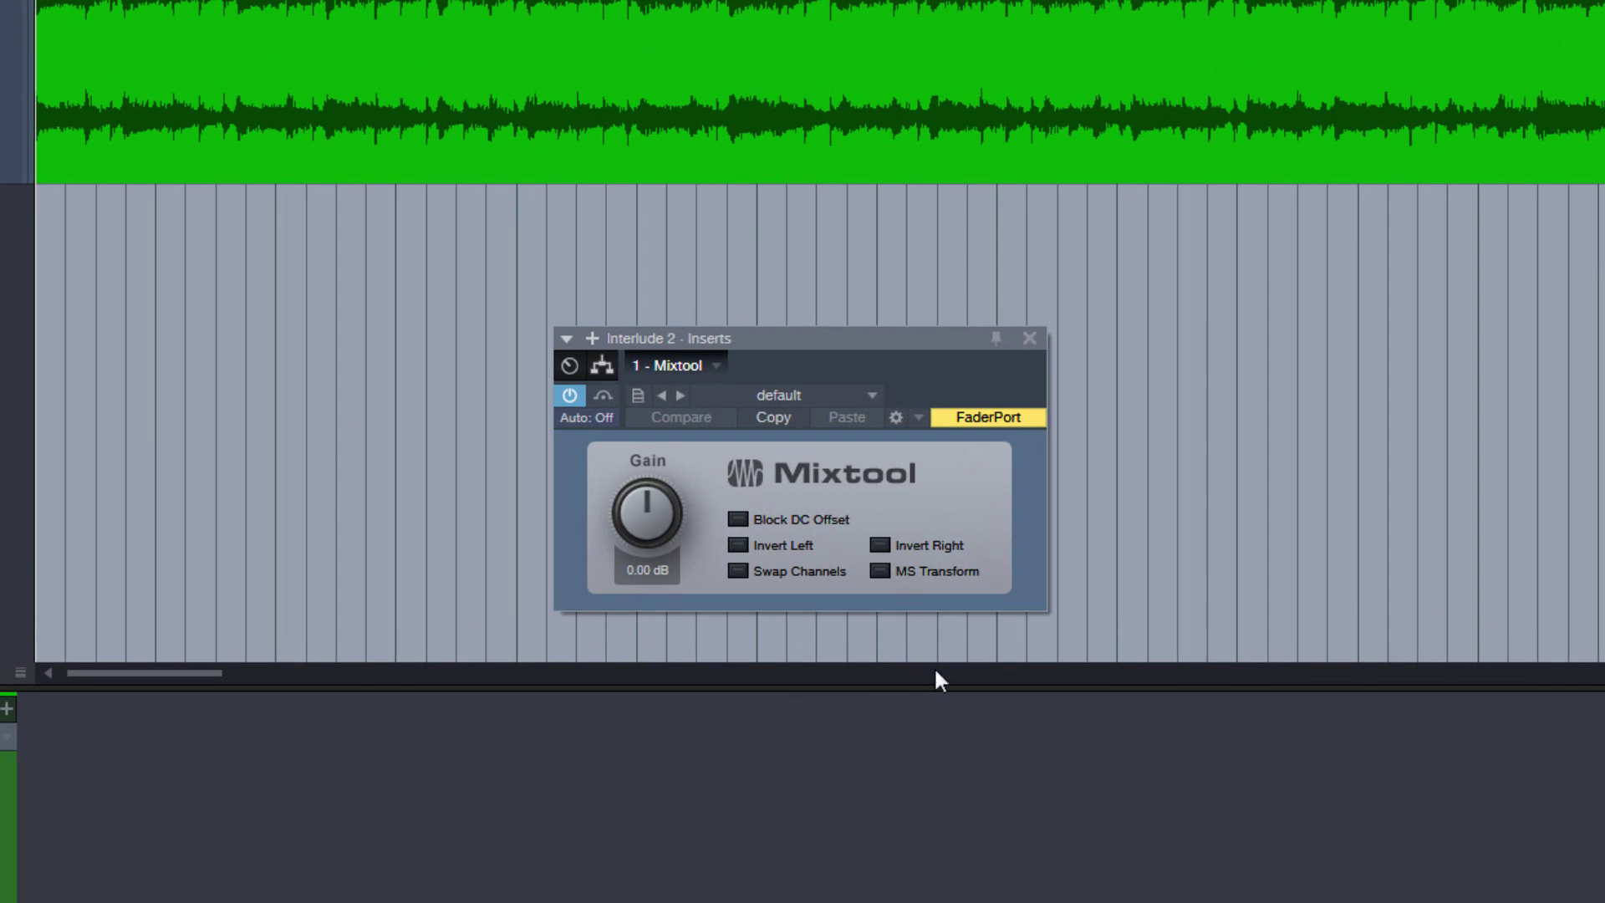
left_click(878, 571)
Show the insert chain as a pinned, taller routing diagram and check Mixtool's settings.
left_click(603, 368)
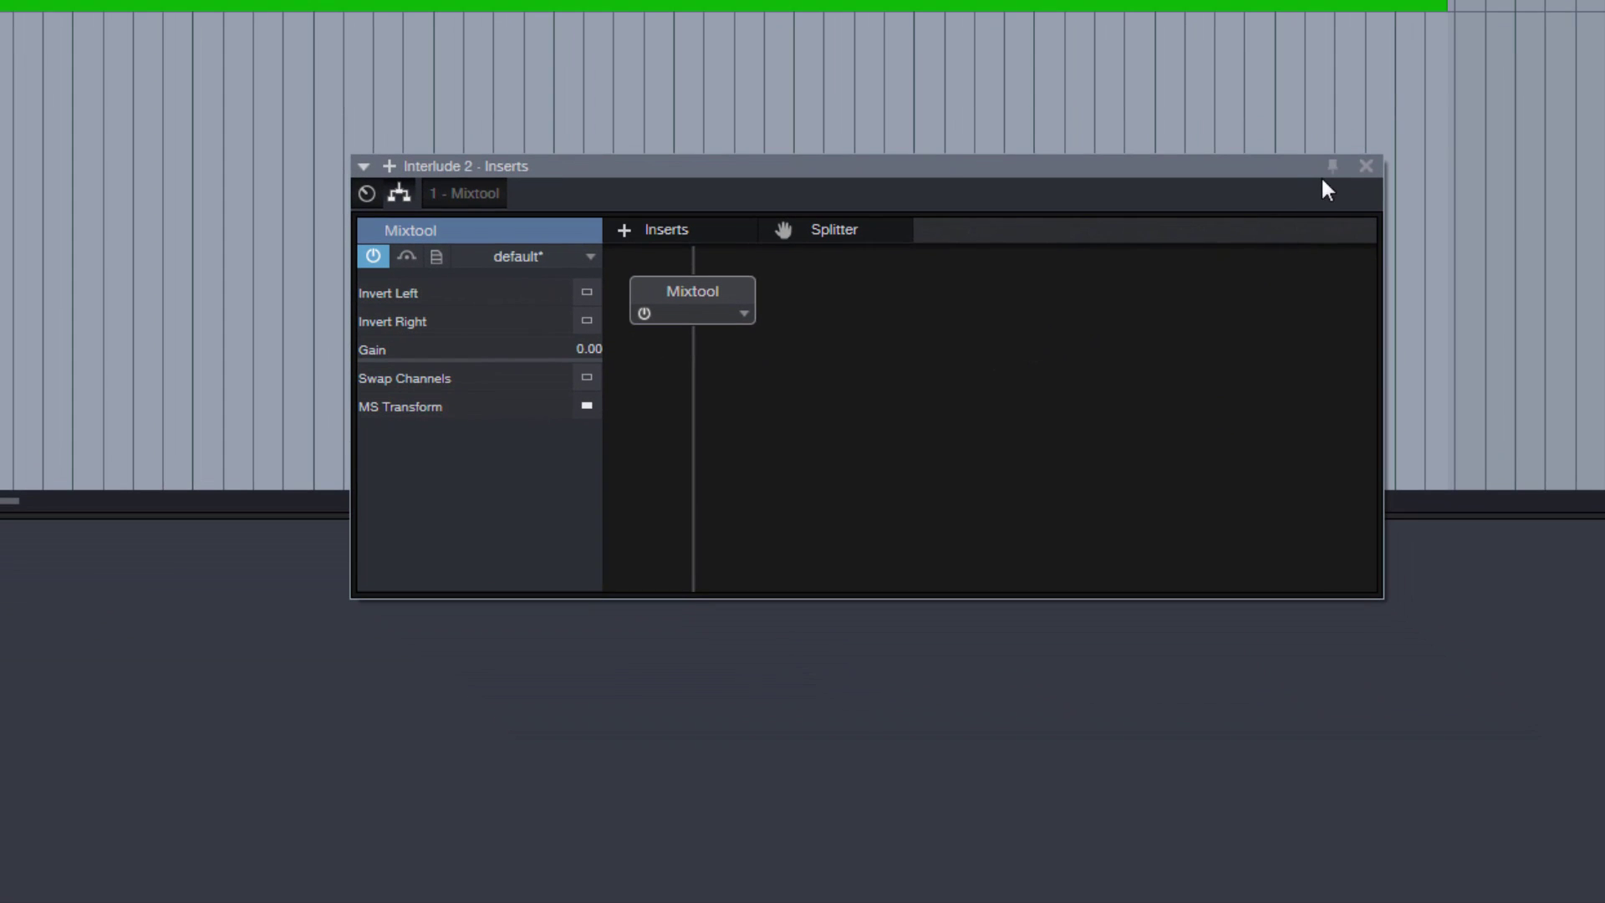
left_click(1332, 166)
left_click_drag(1383, 594, 1371, 839)
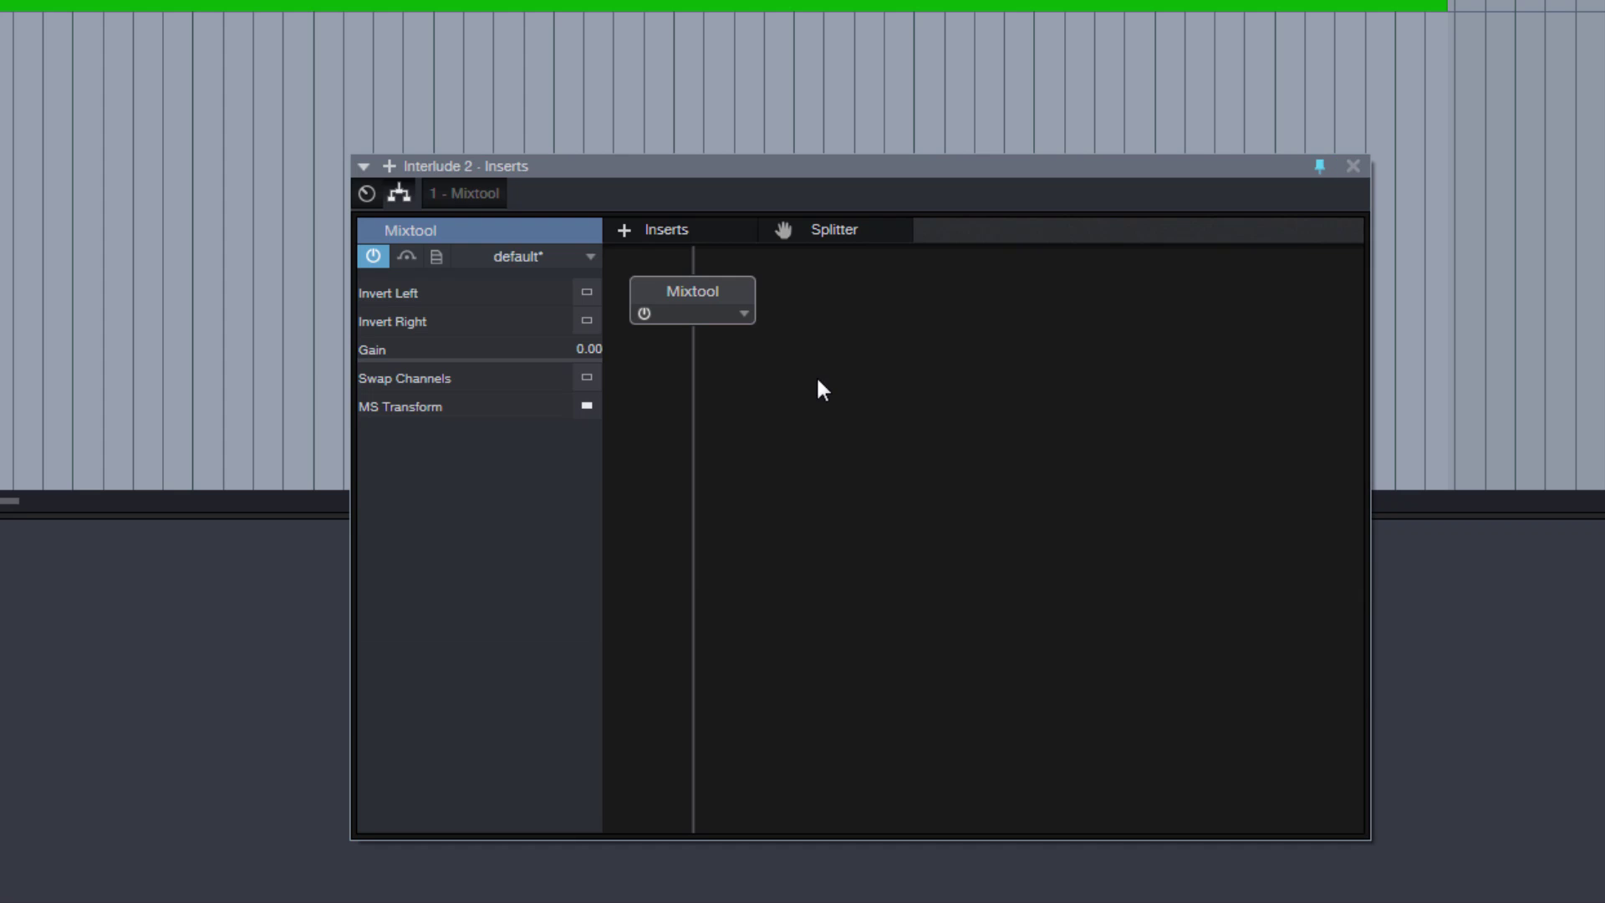
double_click(702, 288)
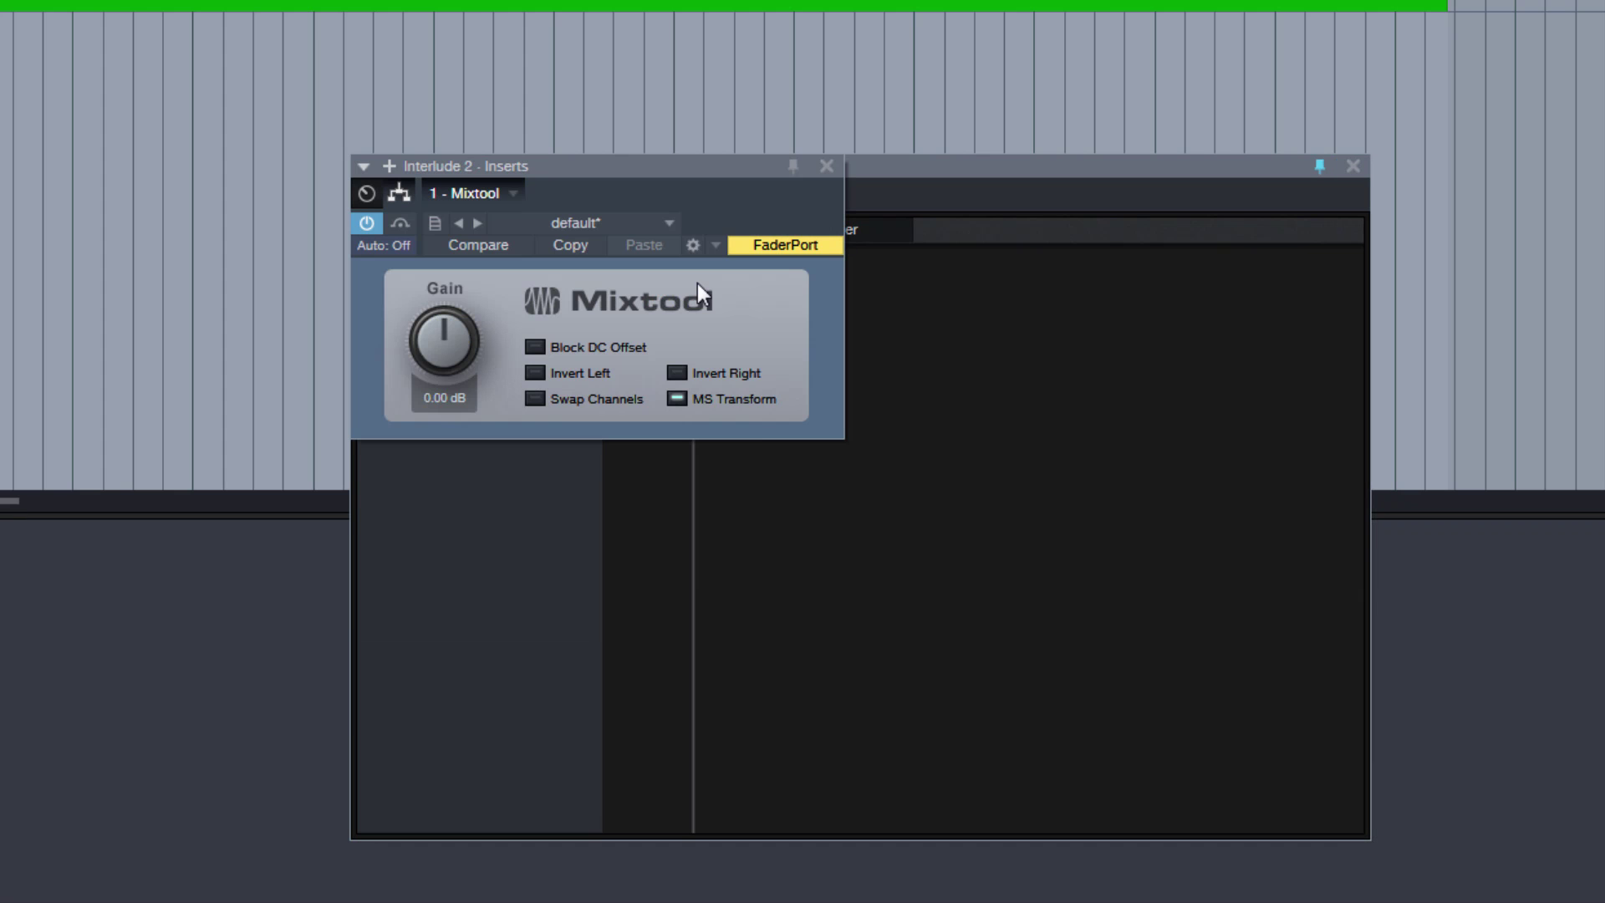
left_click(827, 166)
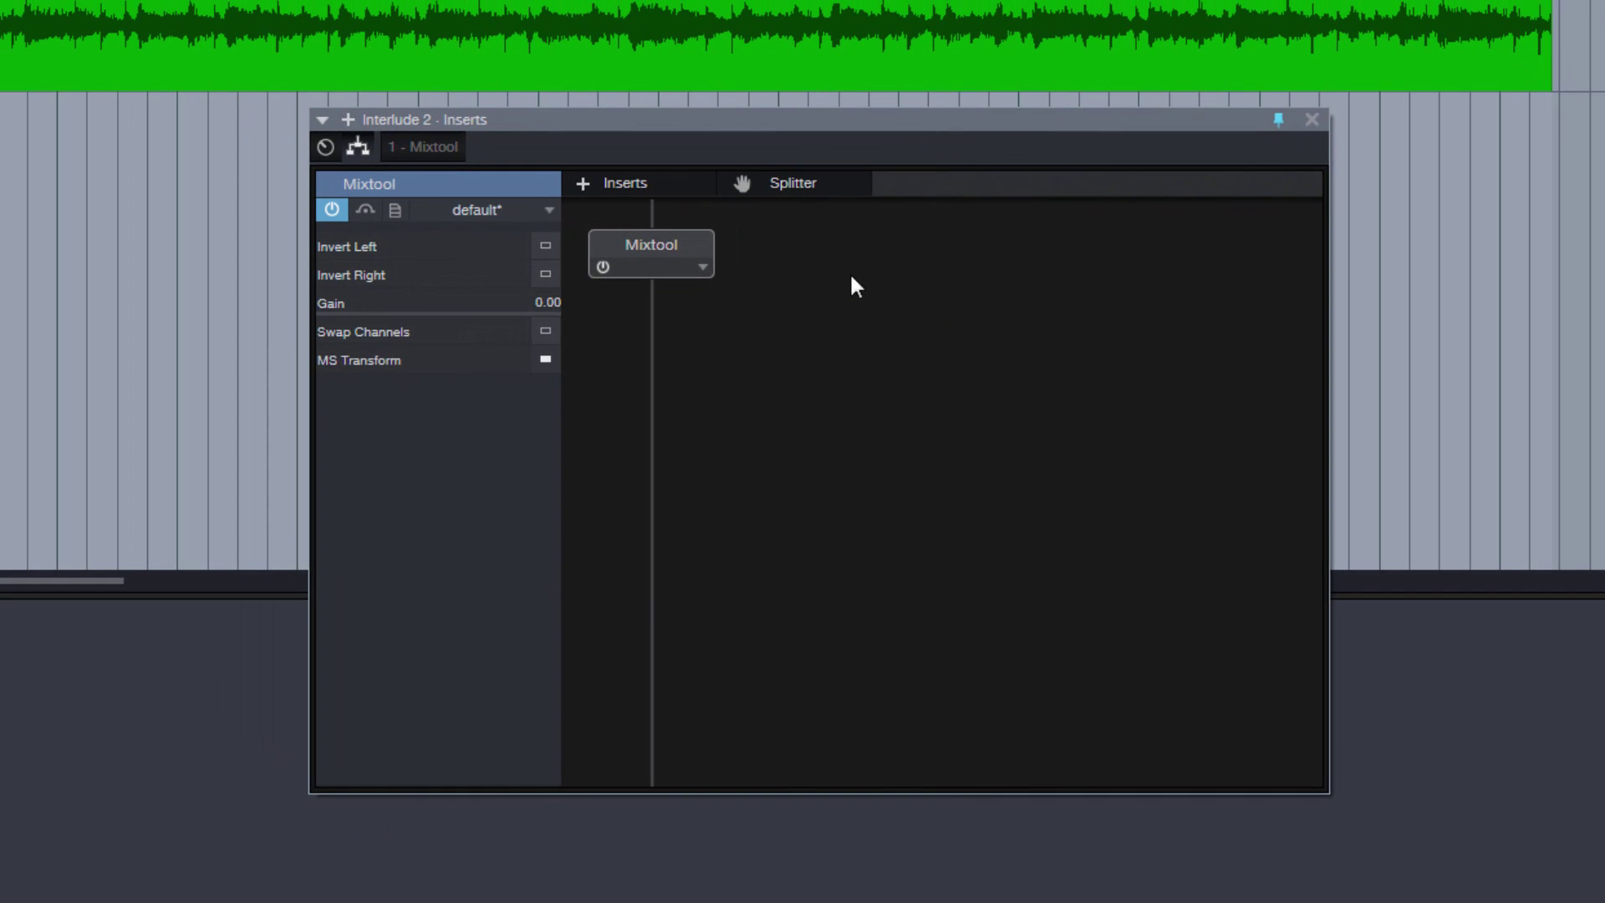
Add Splitter 1 after Mixtool with Split Mode set to Channel Split.
left_click_drag(801, 193, 651, 309)
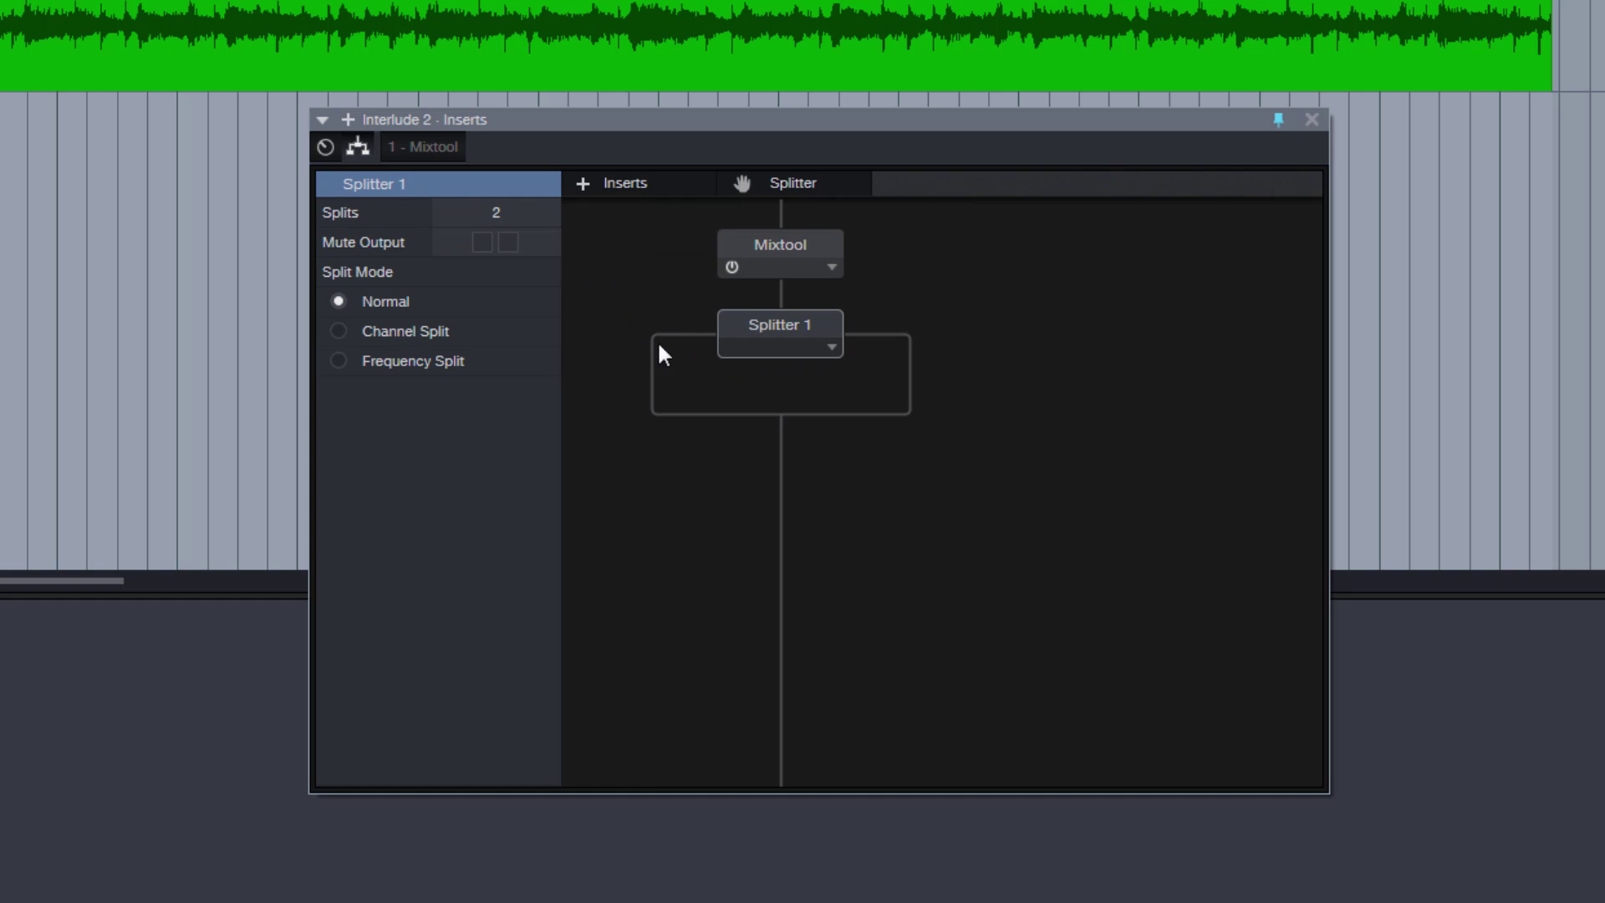
left_click(388, 339)
double_click(781, 249)
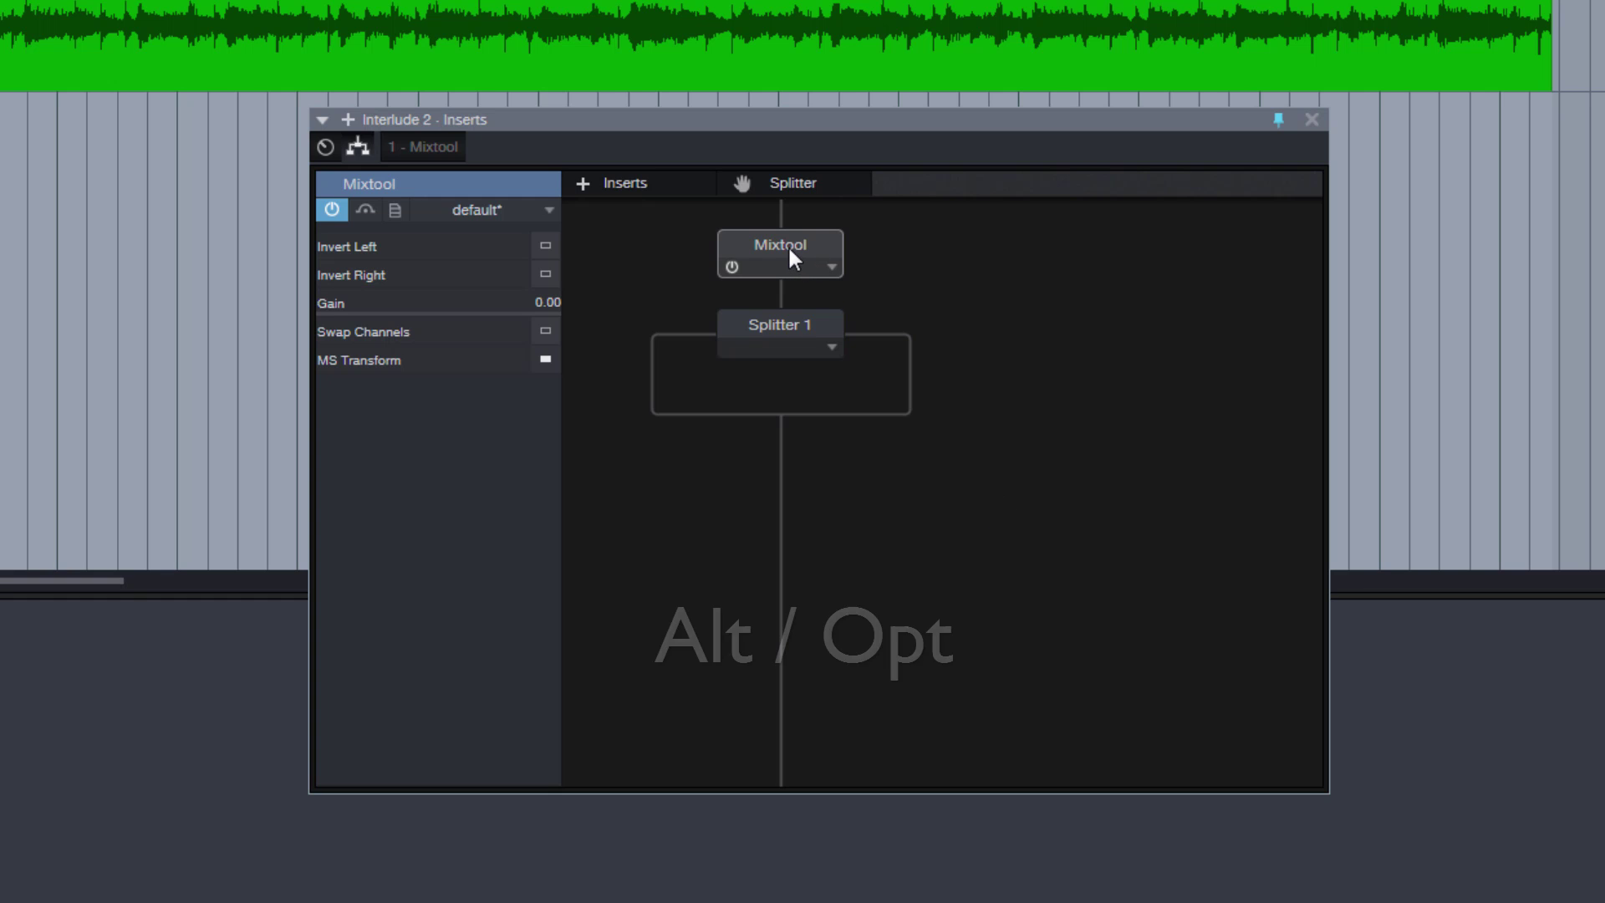
Alt-drag a copy of Mixtool below Splitter 1 and confirm MS Transform is on.
left_click_drag(786, 254, 807, 476)
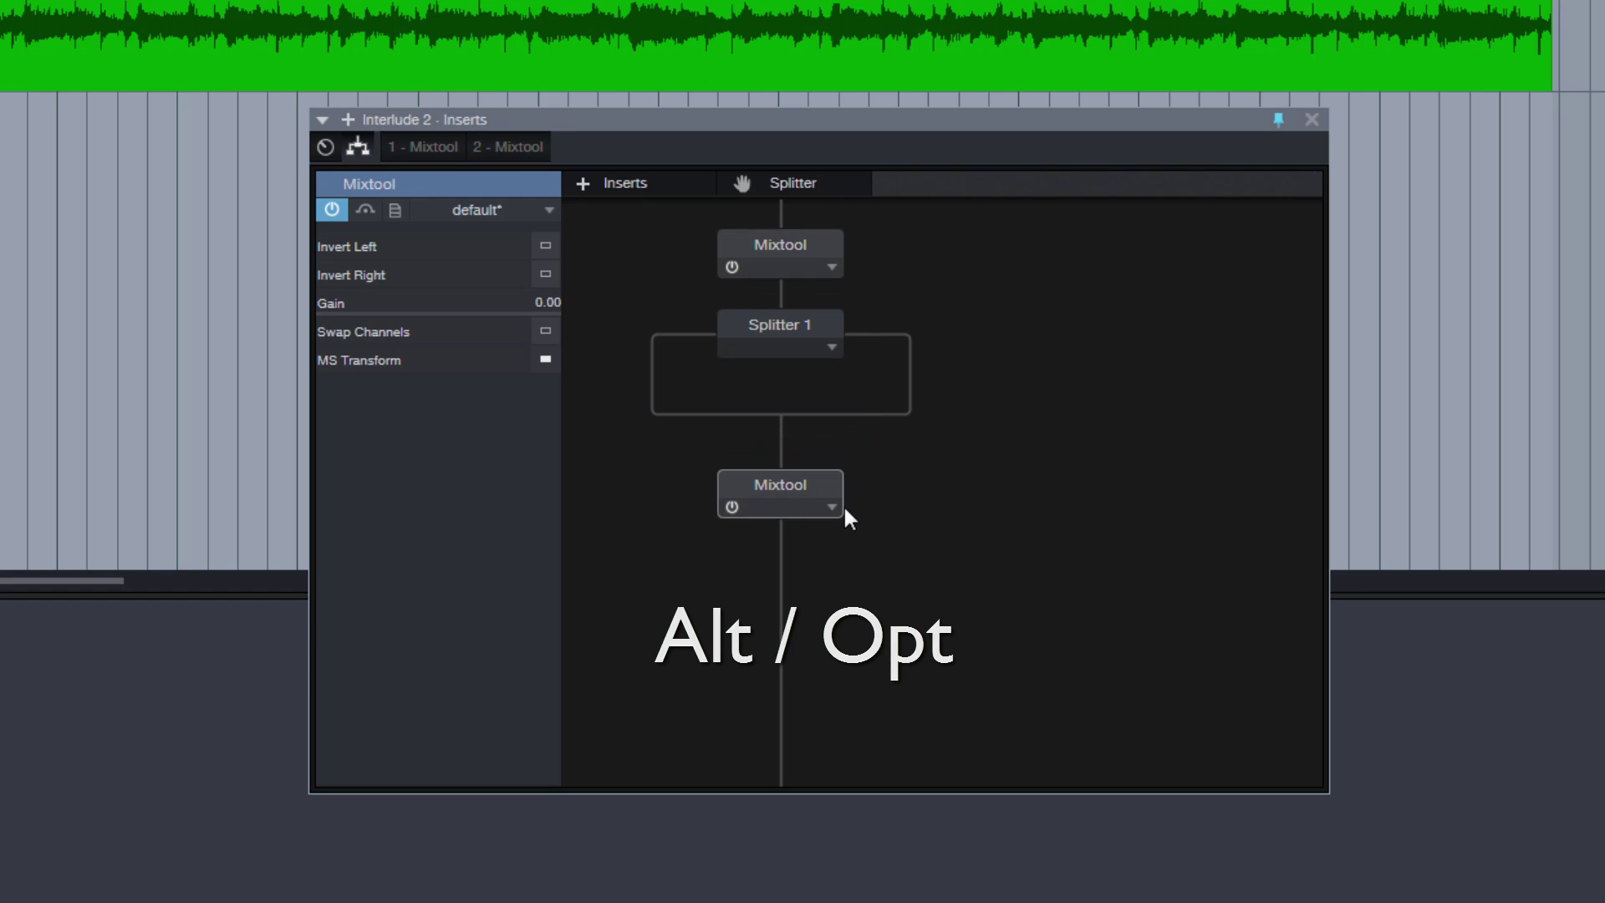
double_click(795, 502)
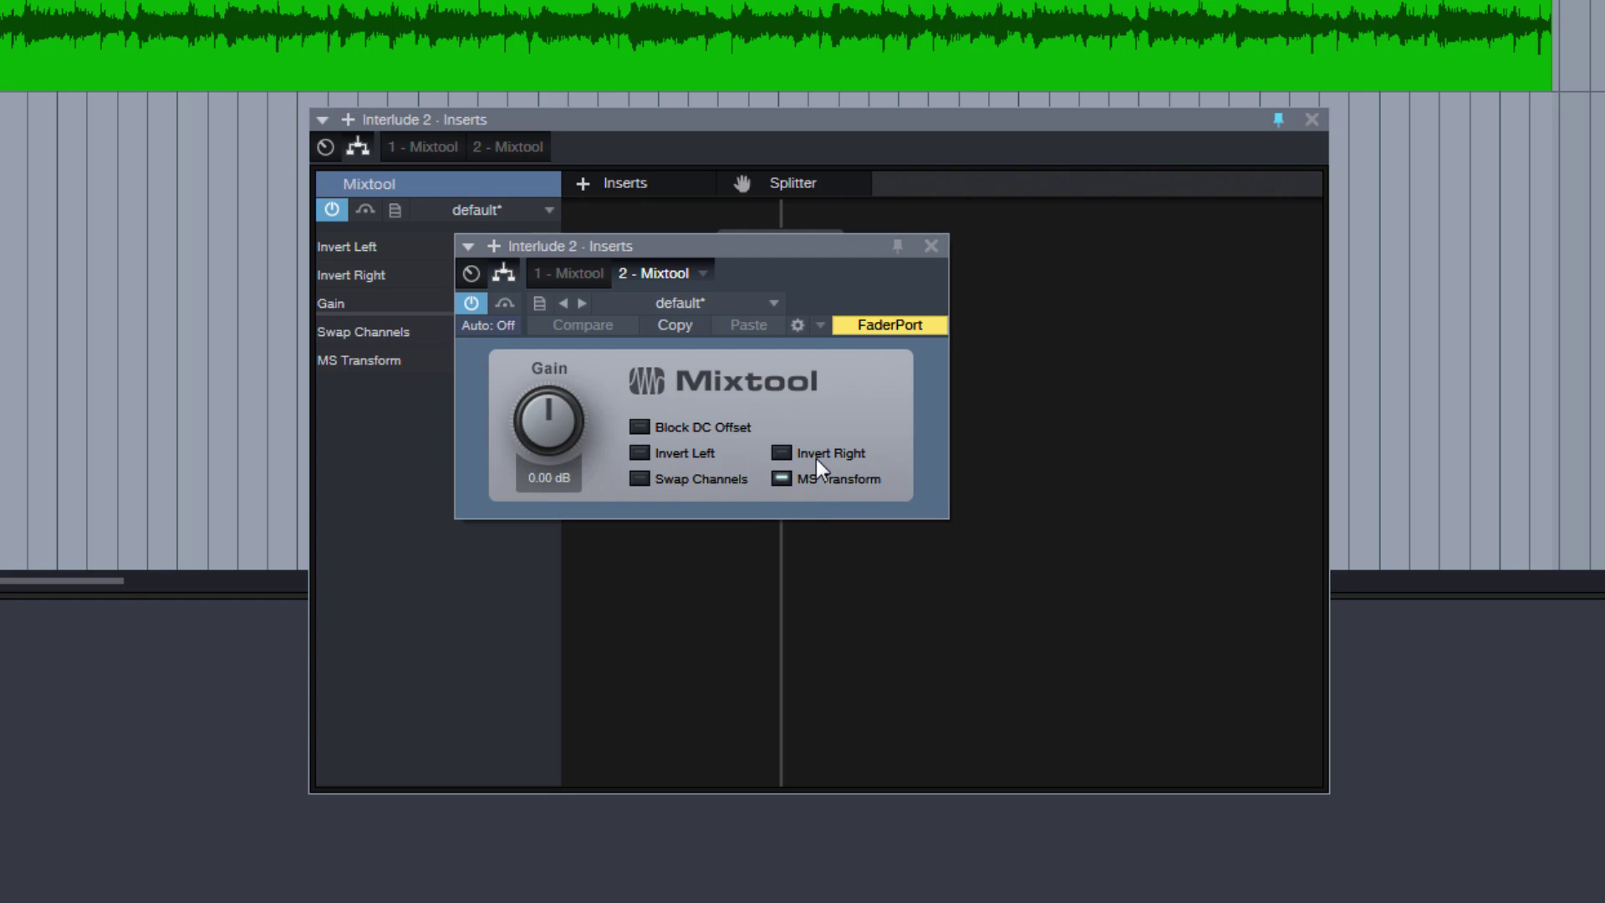
left_click(932, 246)
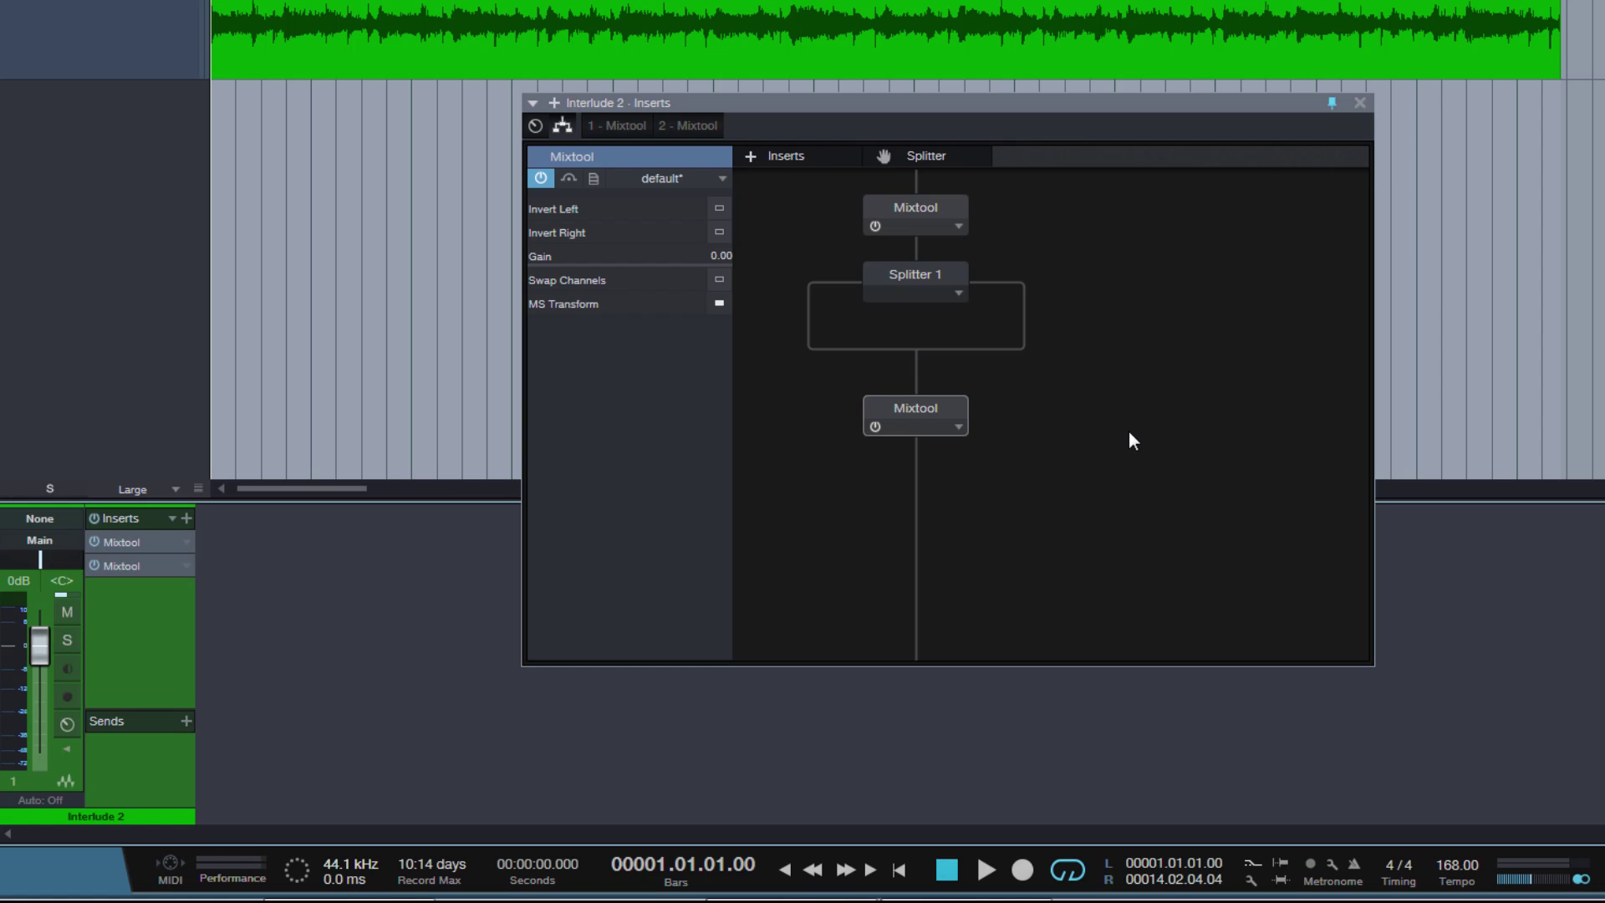
Play the track and A/B the mid/side insert chain against bypass.
key("space")
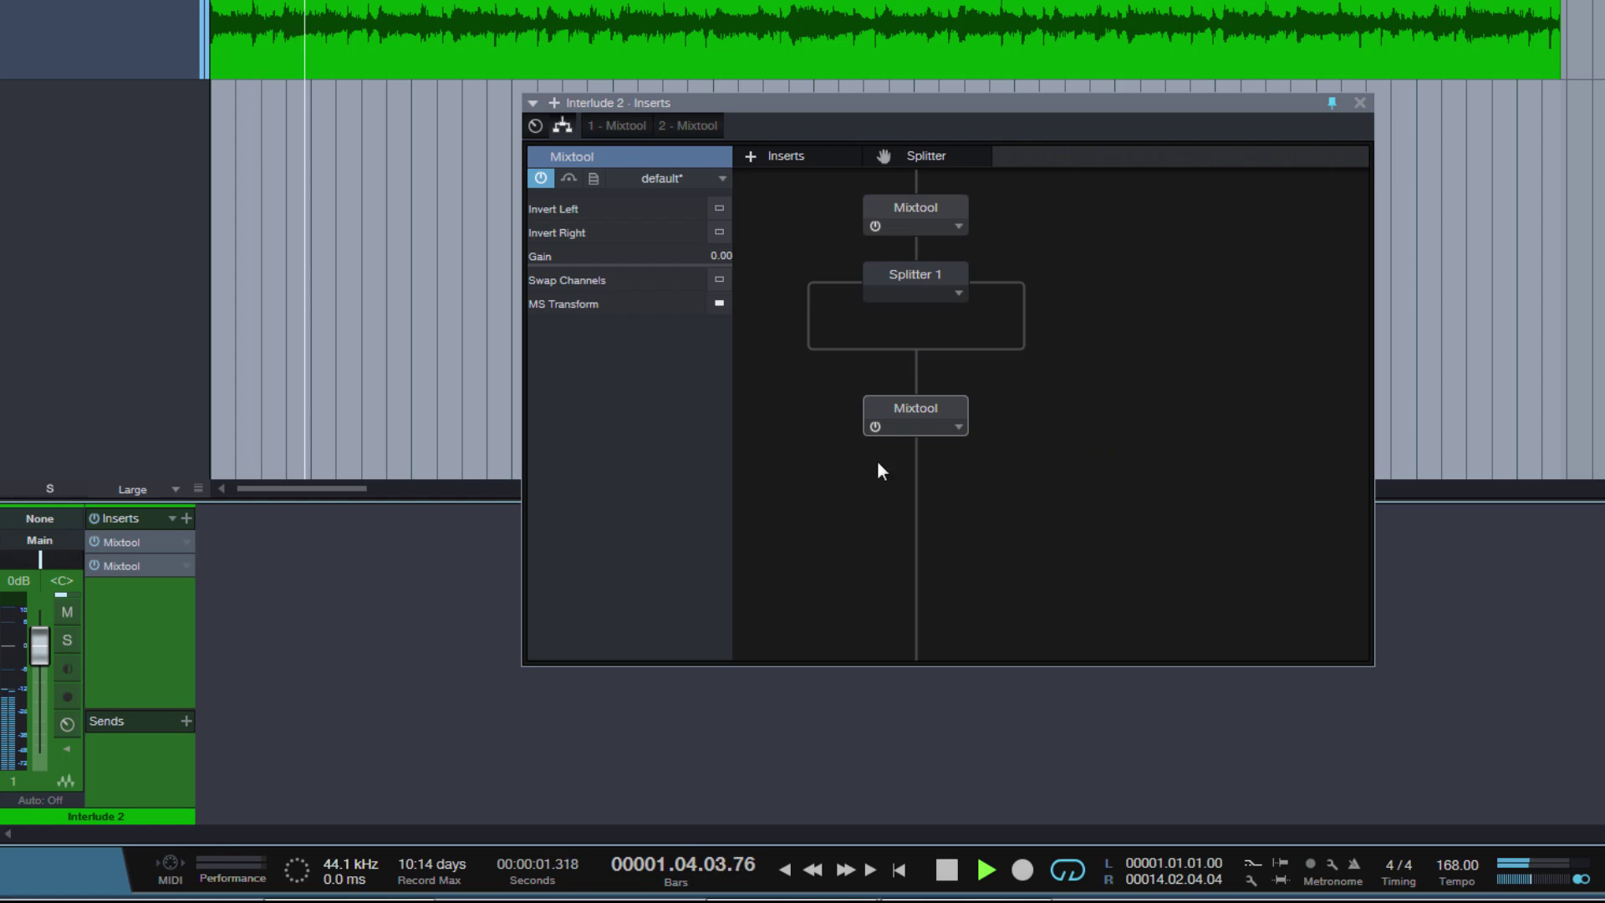
left_click(97, 519)
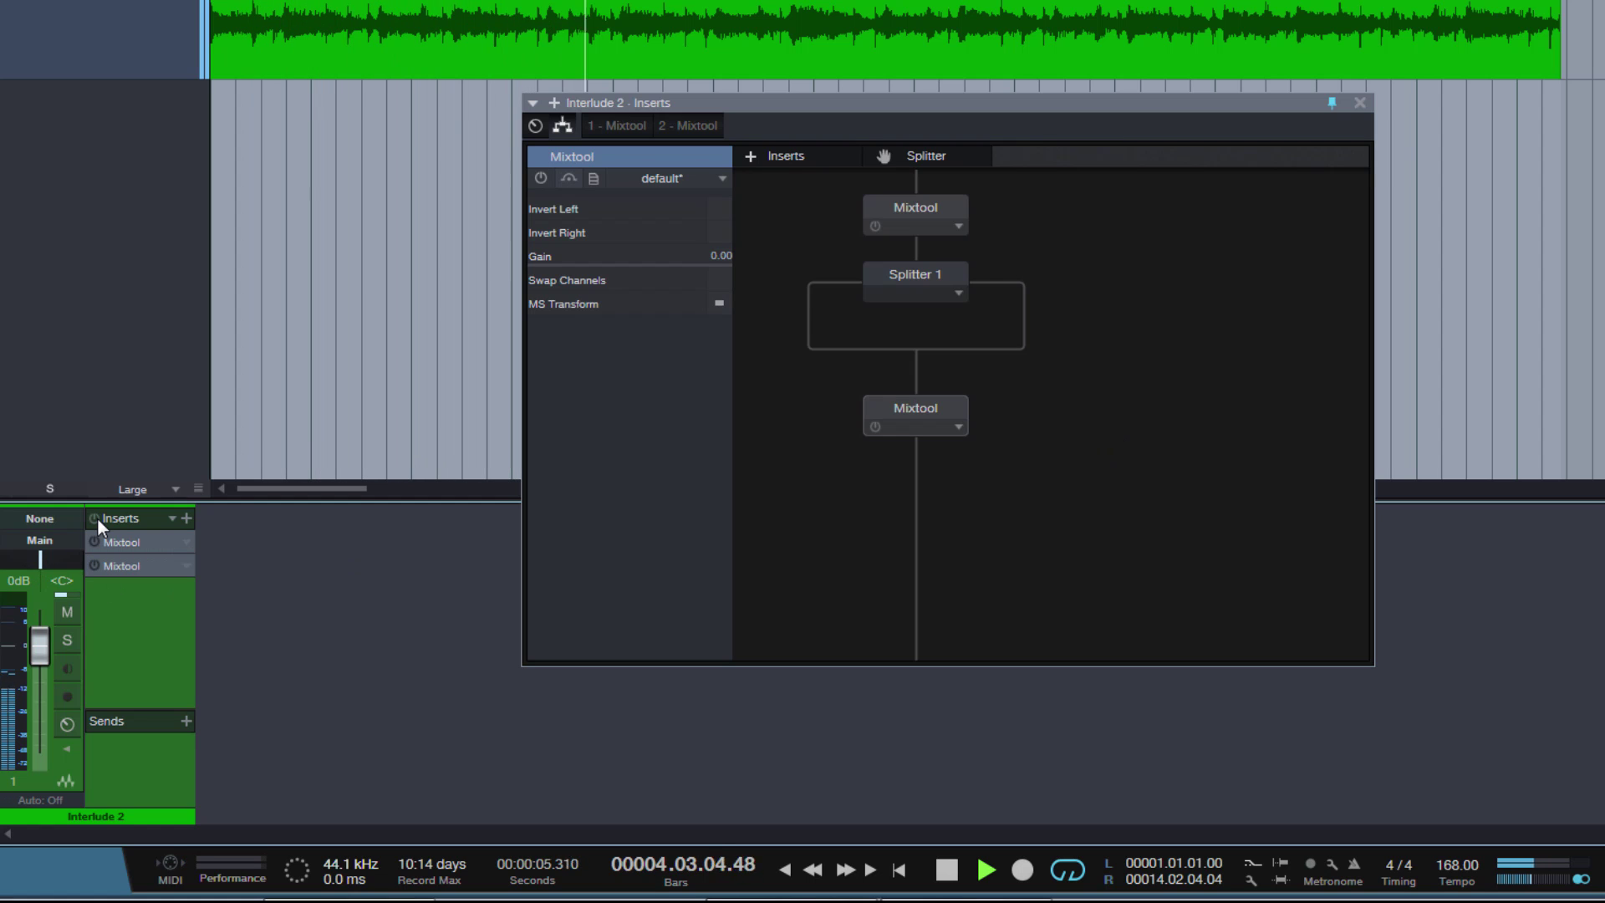
left_click(97, 519)
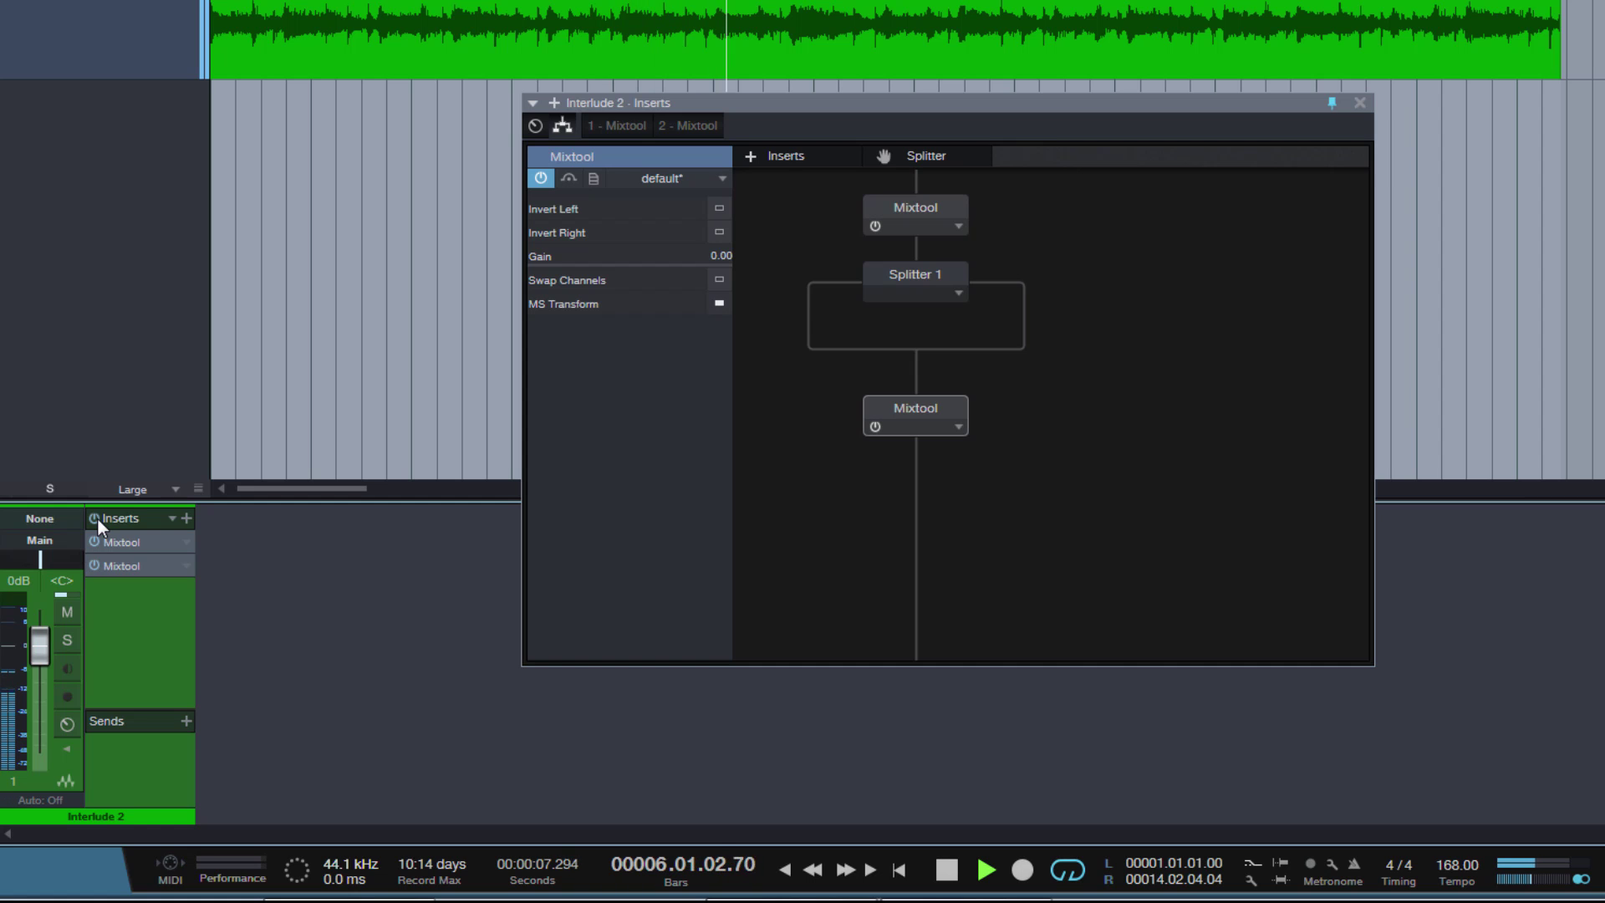
key("space")
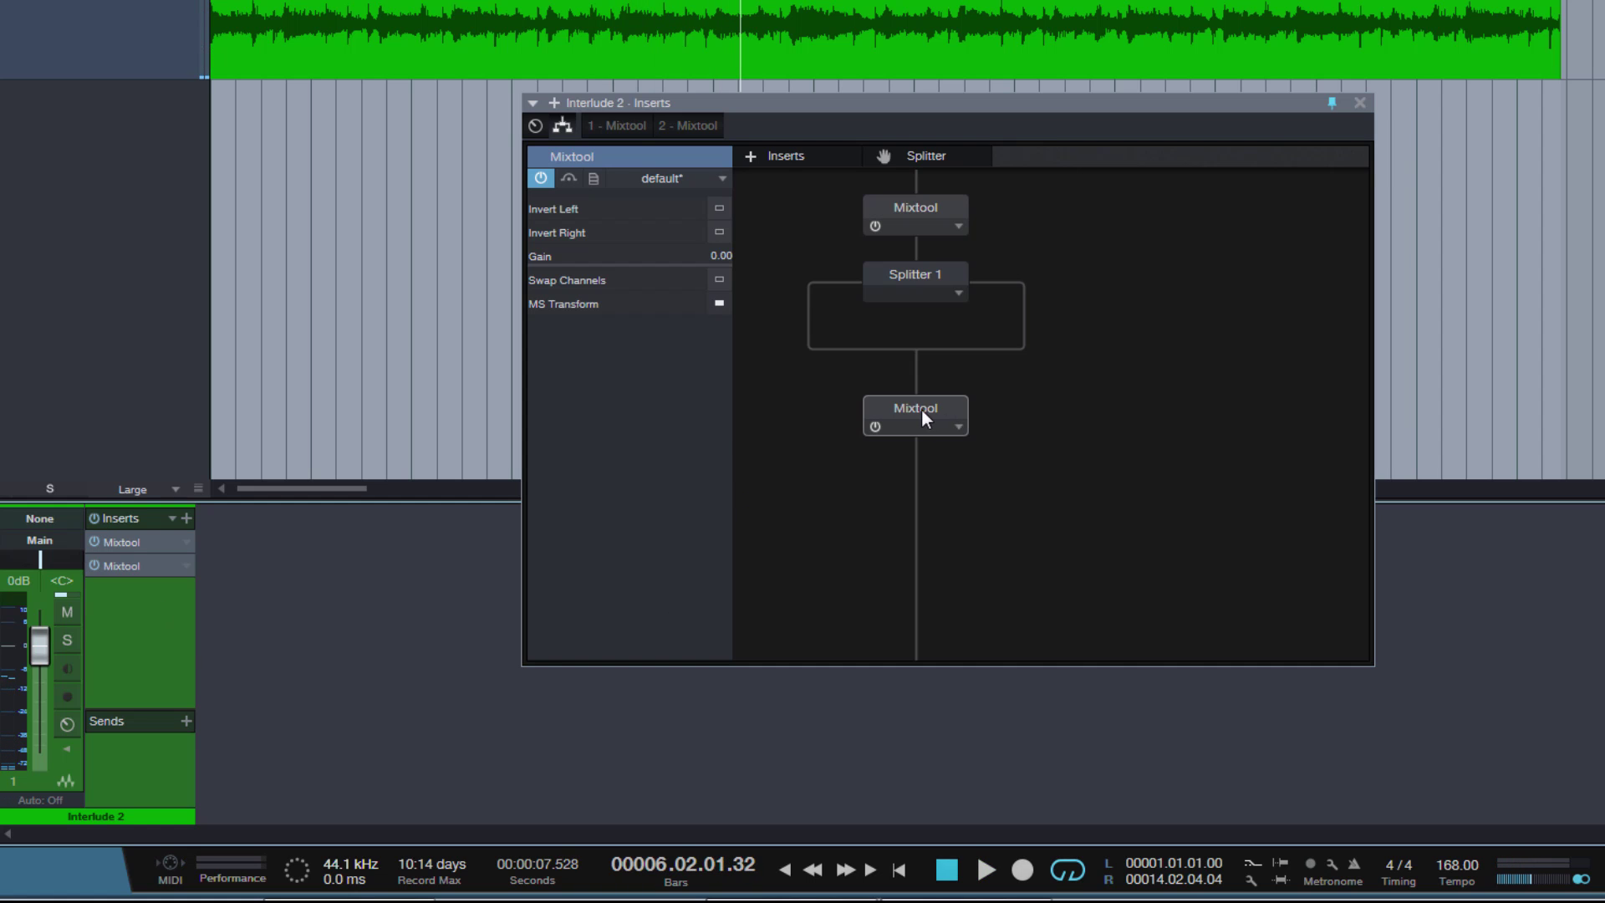
Set the lower Mixtool's Gain to 6 dB.
double_click(922, 408)
left_click(700, 403)
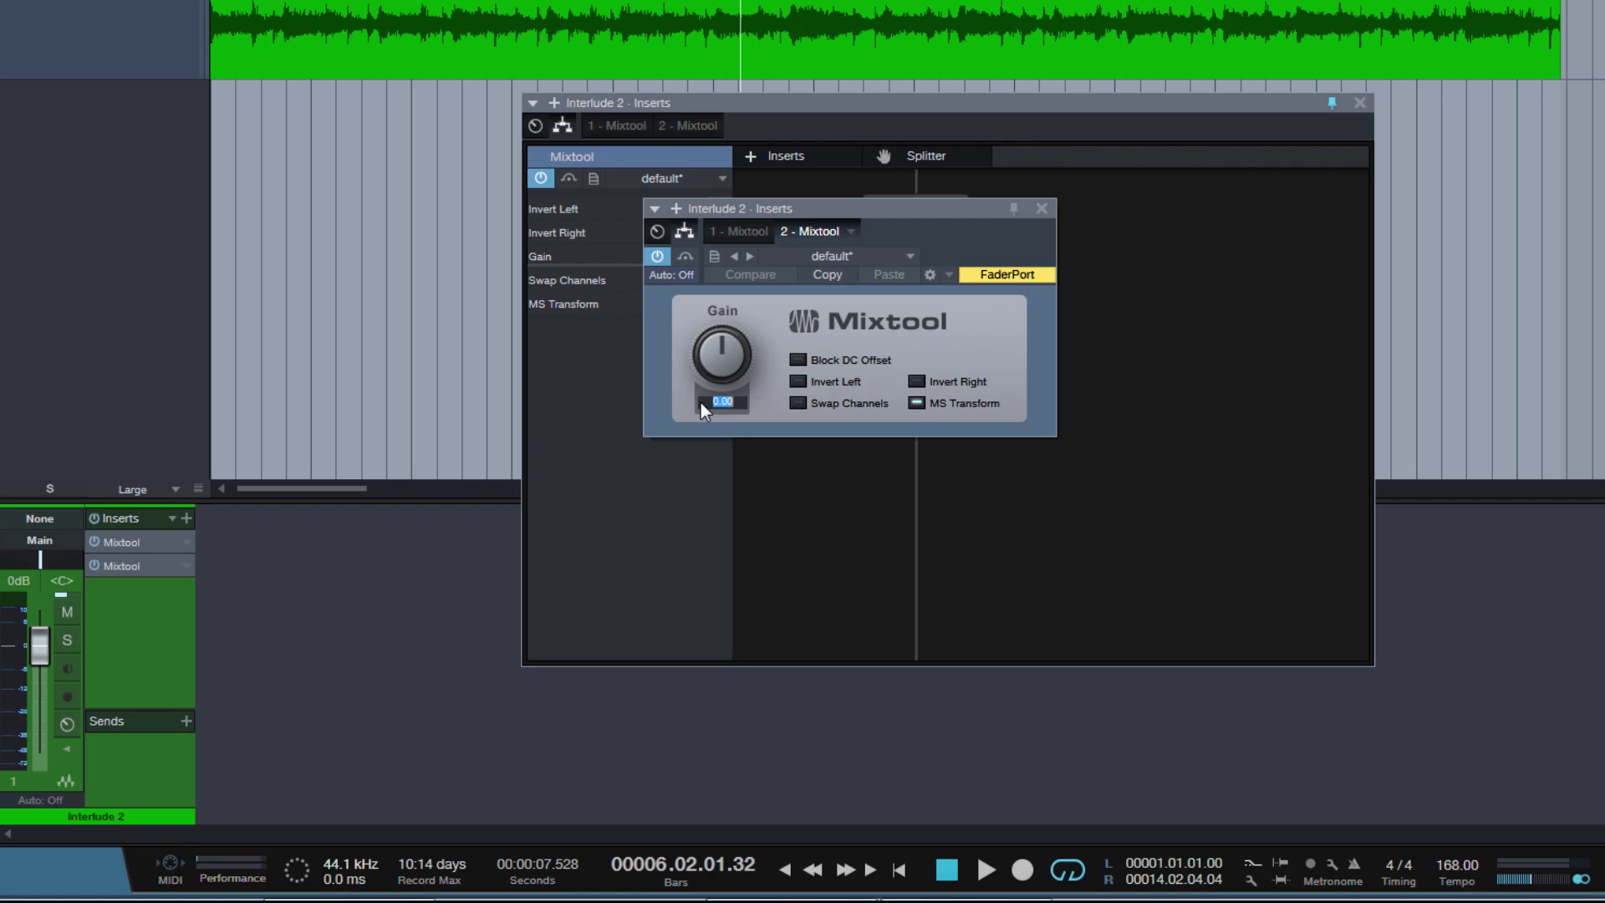
type("6")
key("Return")
left_click(1045, 208)
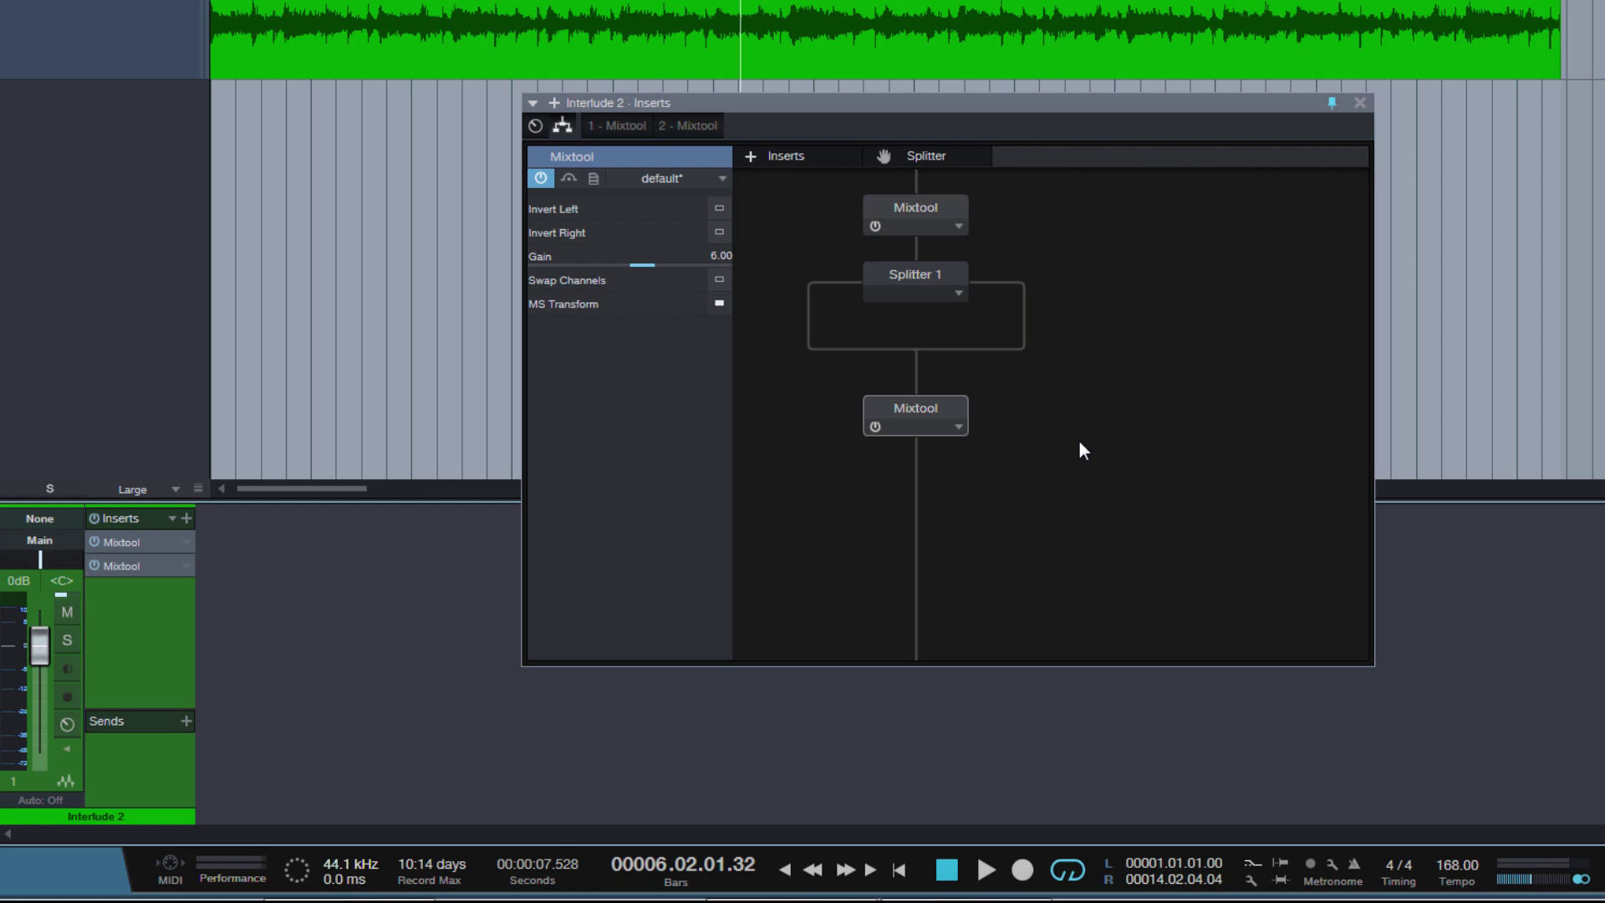
Compare the 6 dB gain against bypass, then undo it to 0 and replay from the start.
key("space")
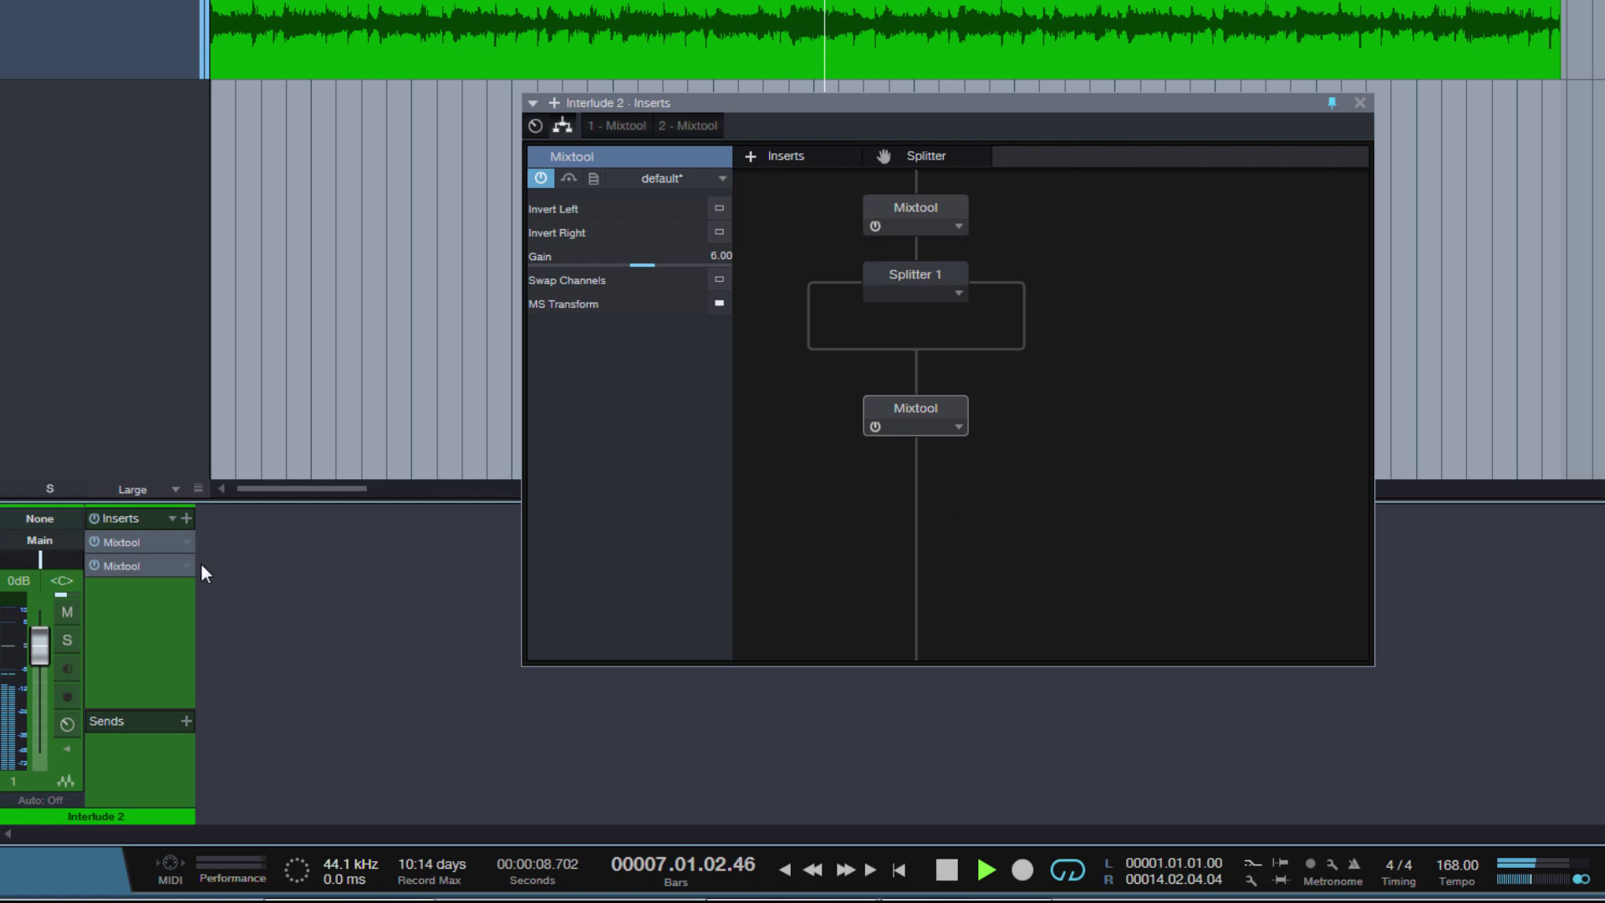
left_click(95, 517)
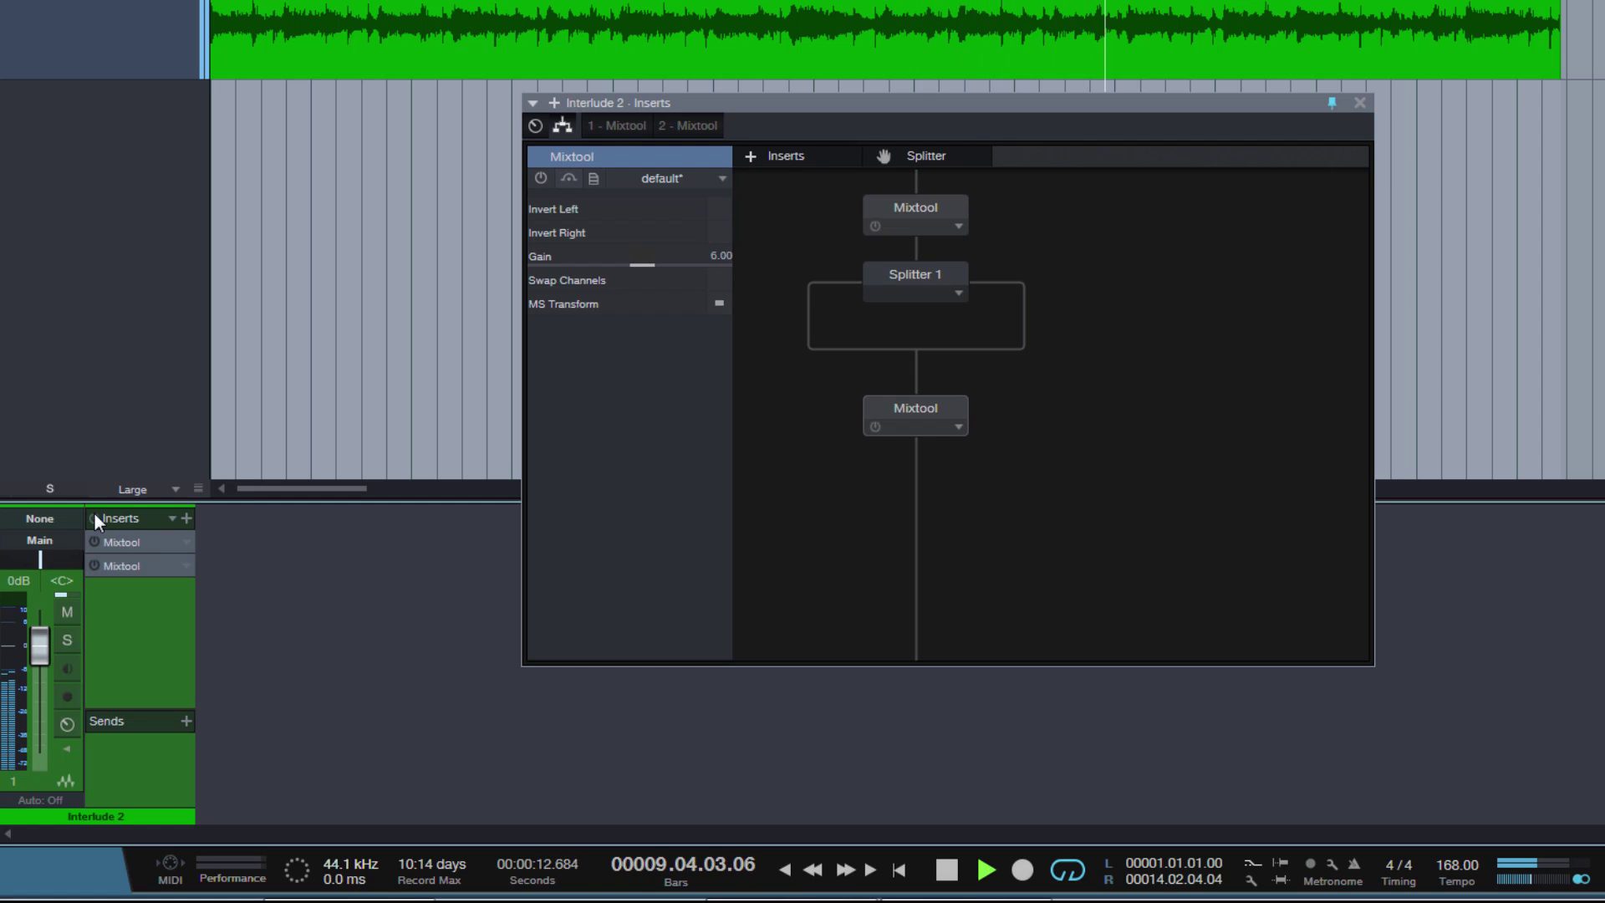
left_click(94, 517)
key("space")
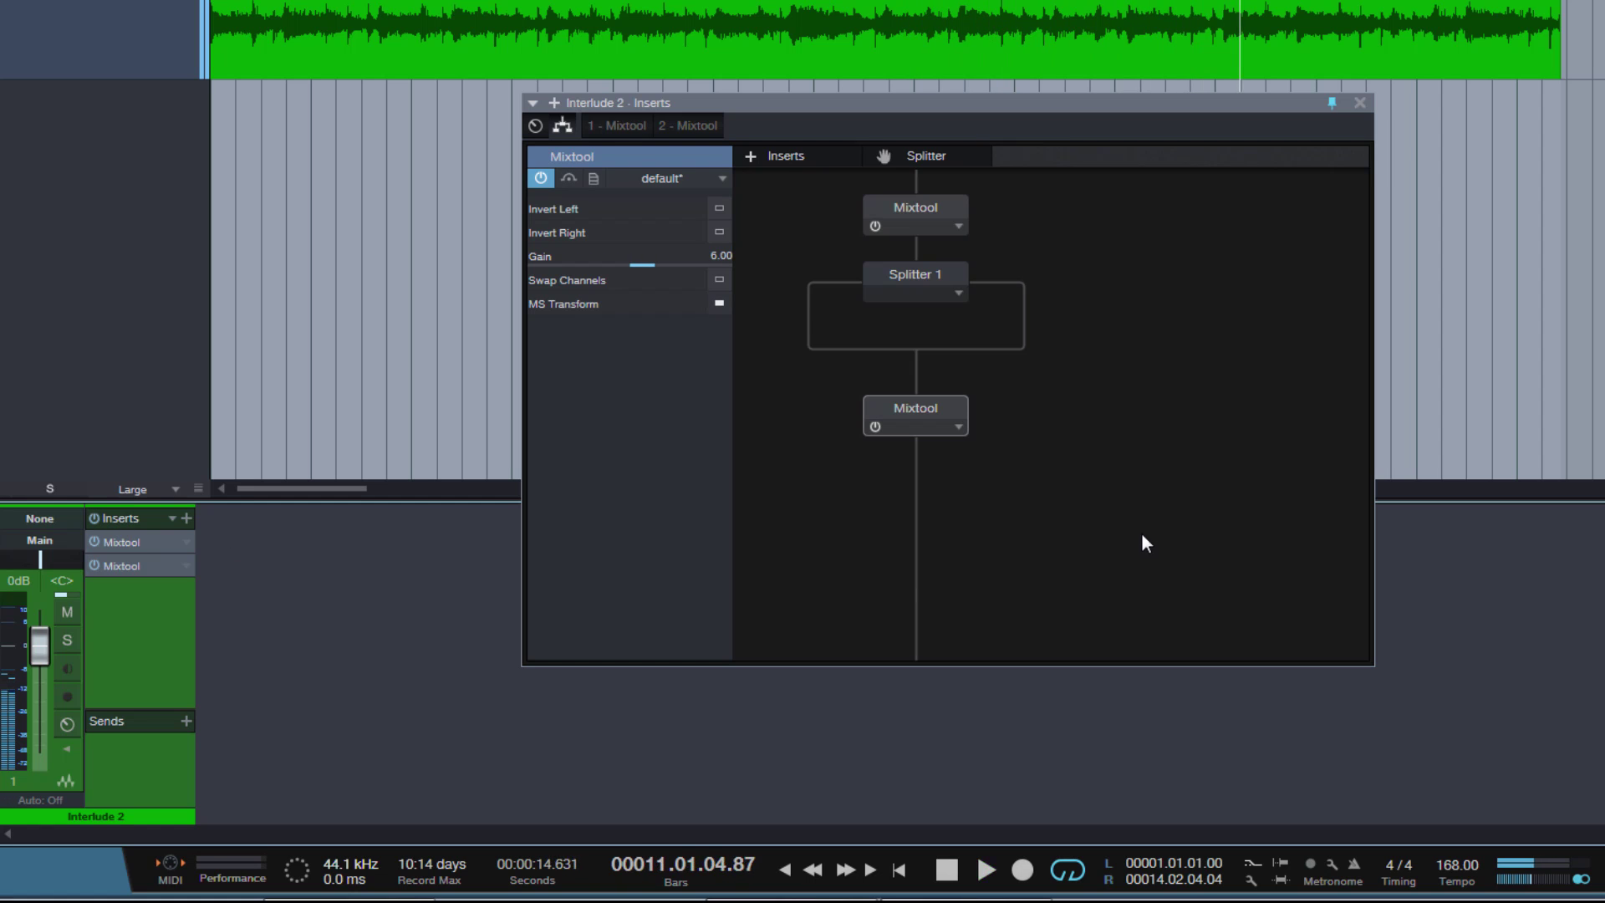
key("Home")
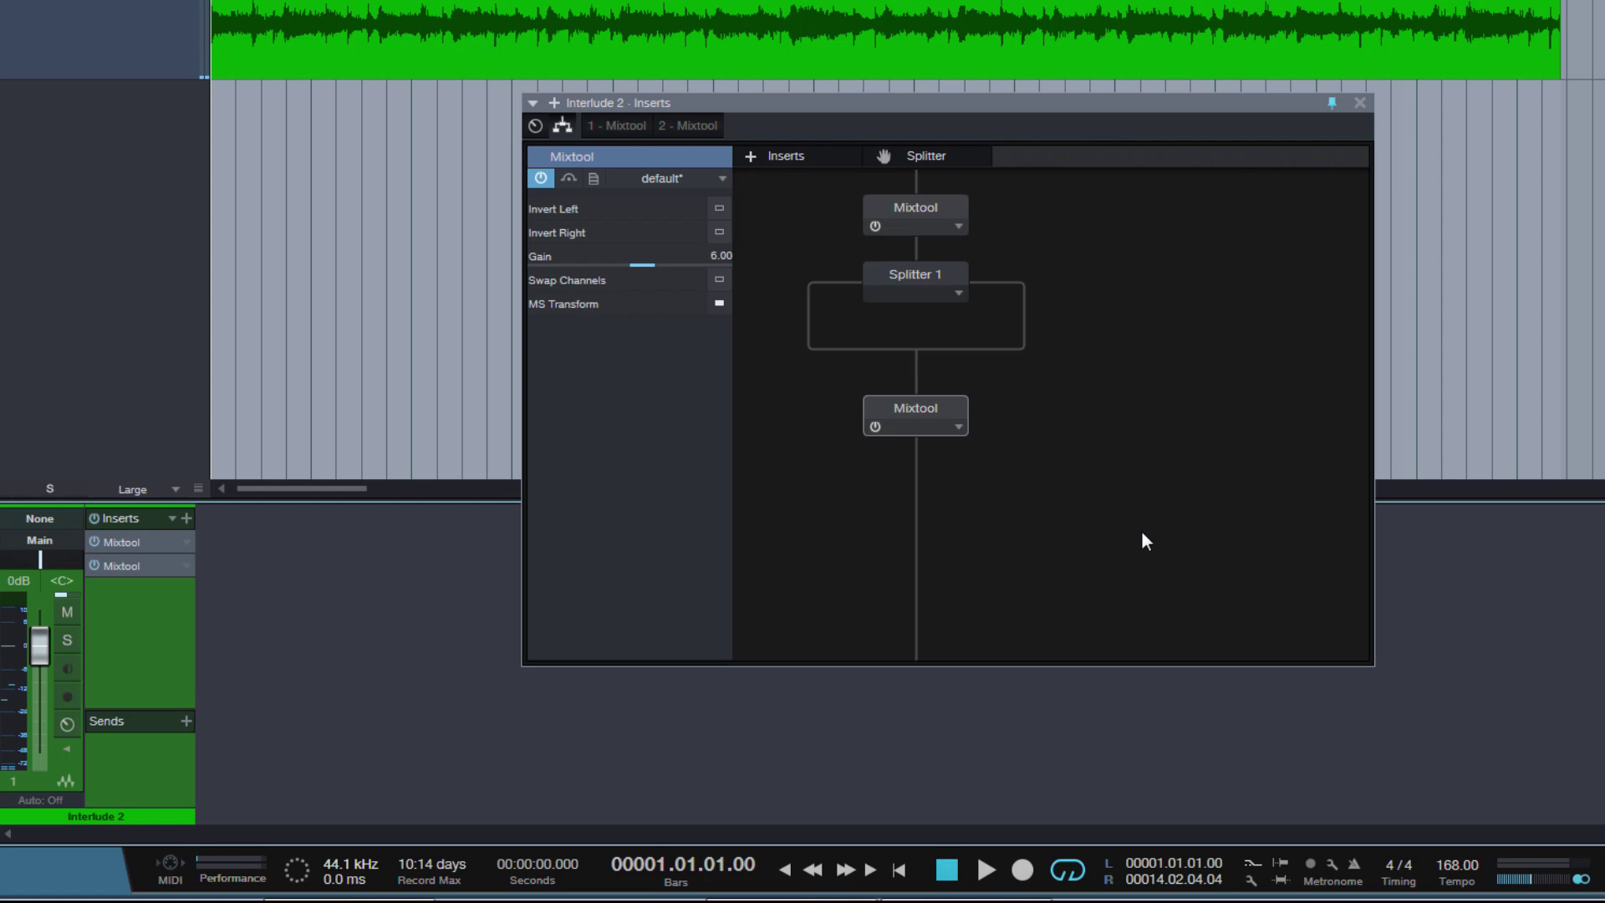
key("ctrl+z")
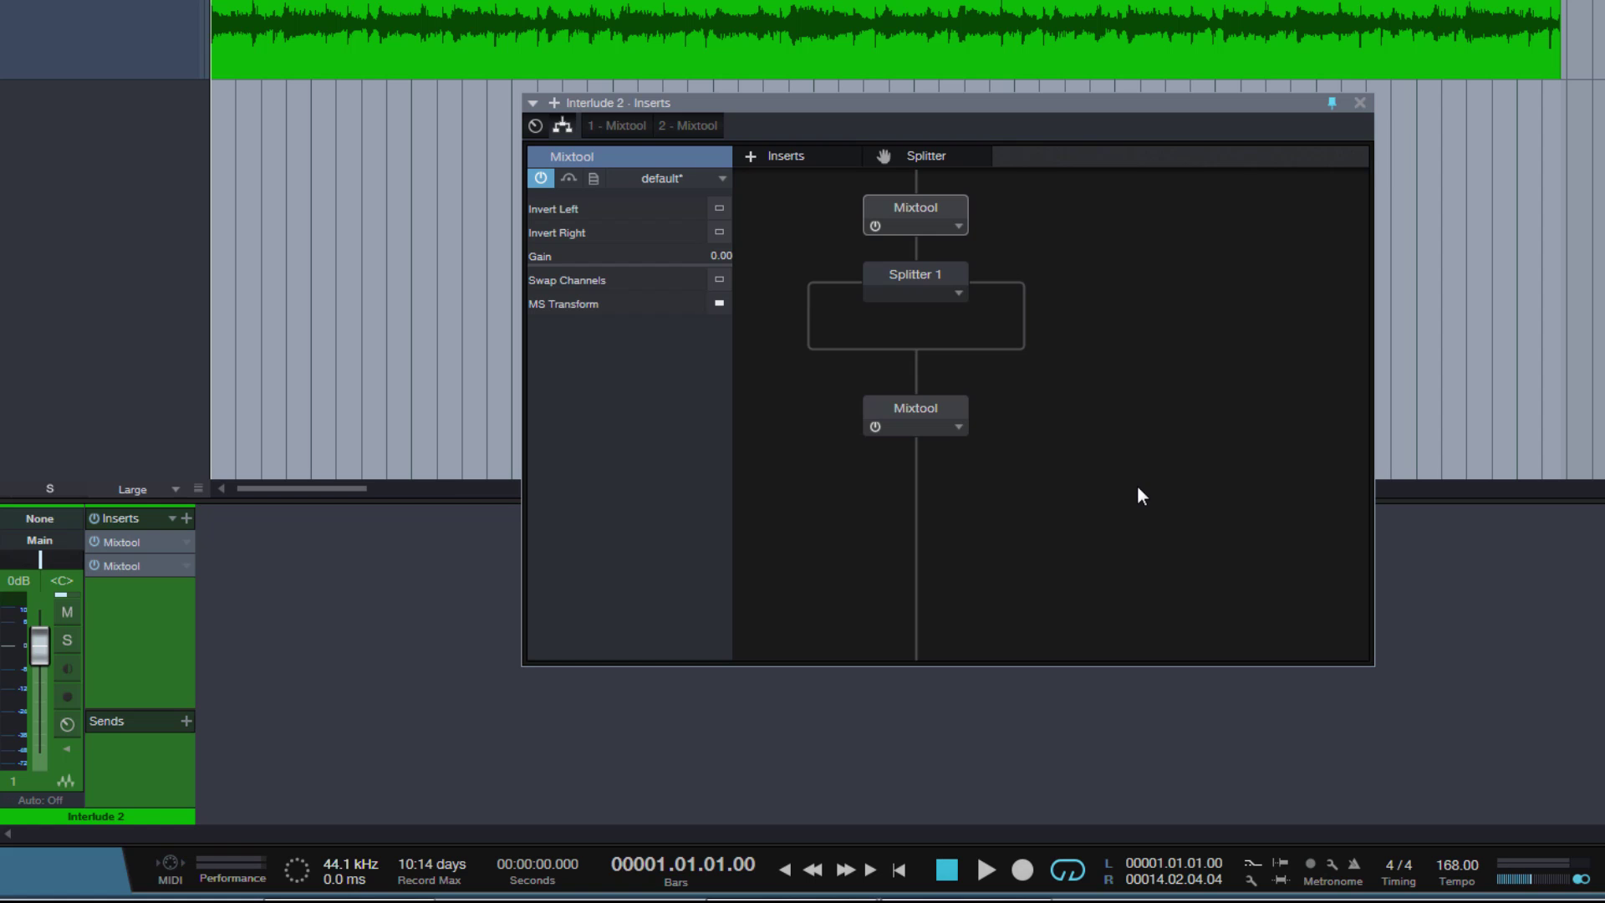
key("space")
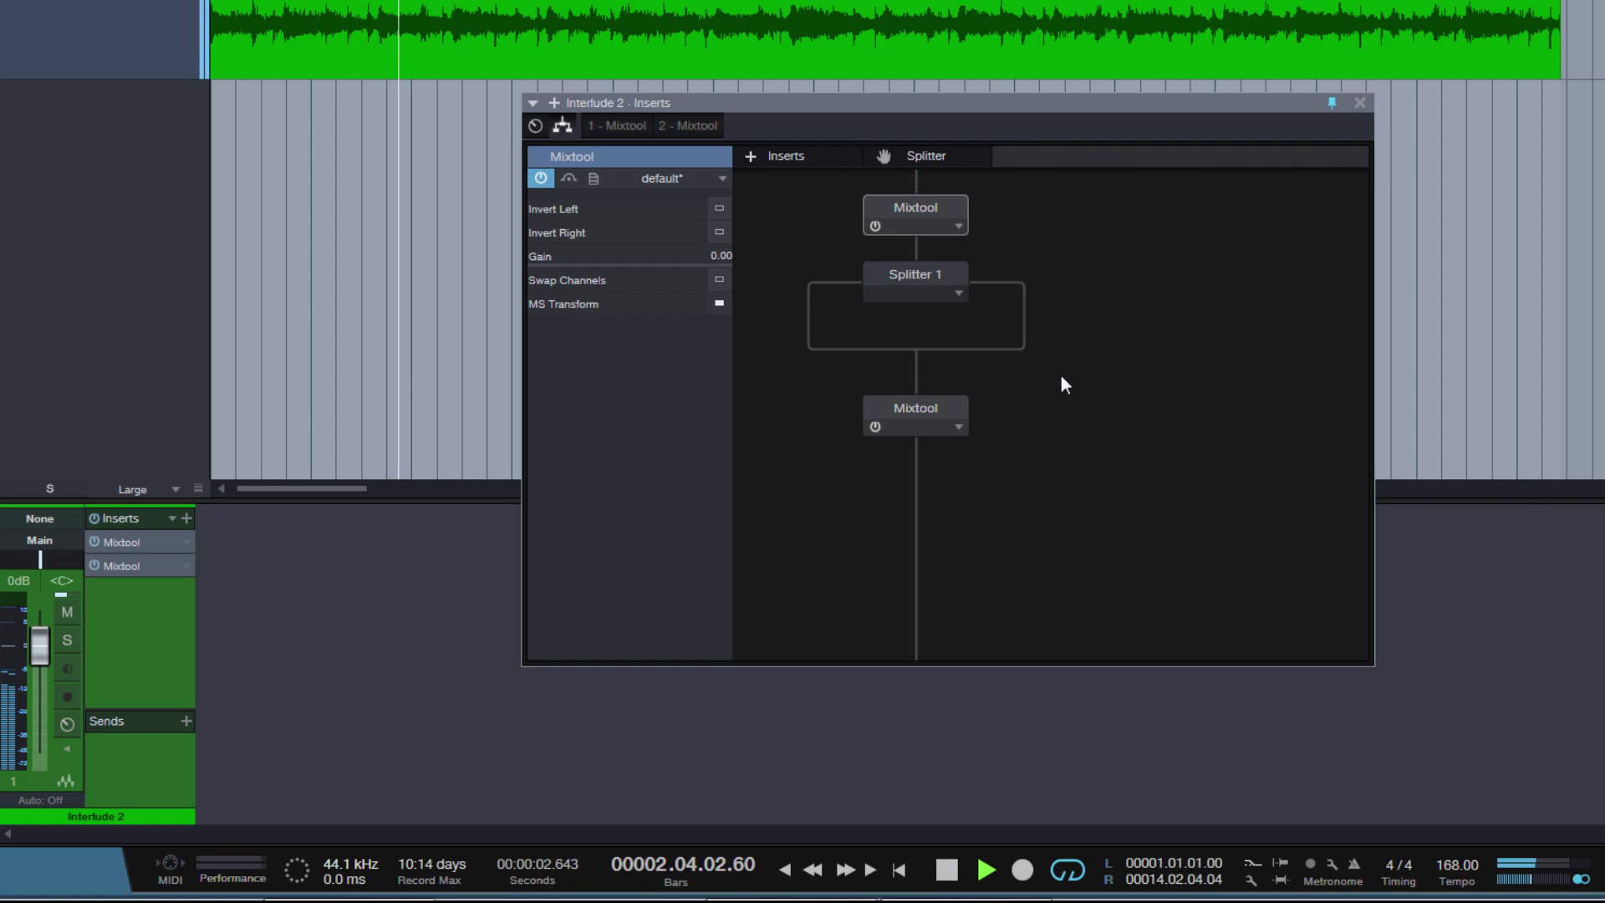
left_click(1025, 315)
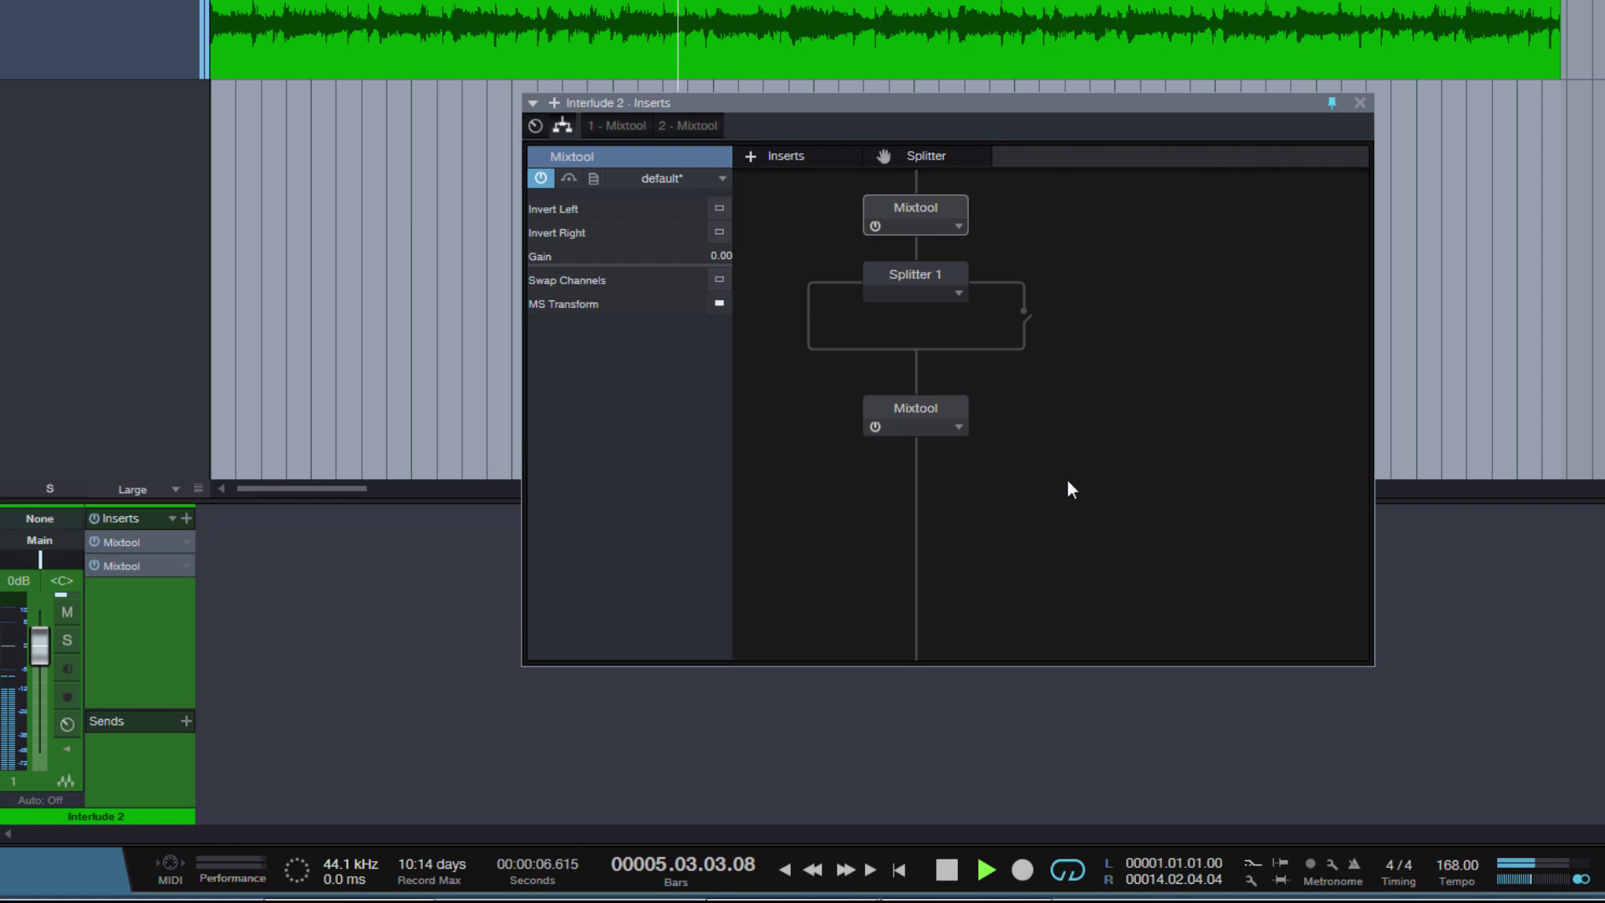
left_click(1029, 318)
left_click(806, 315)
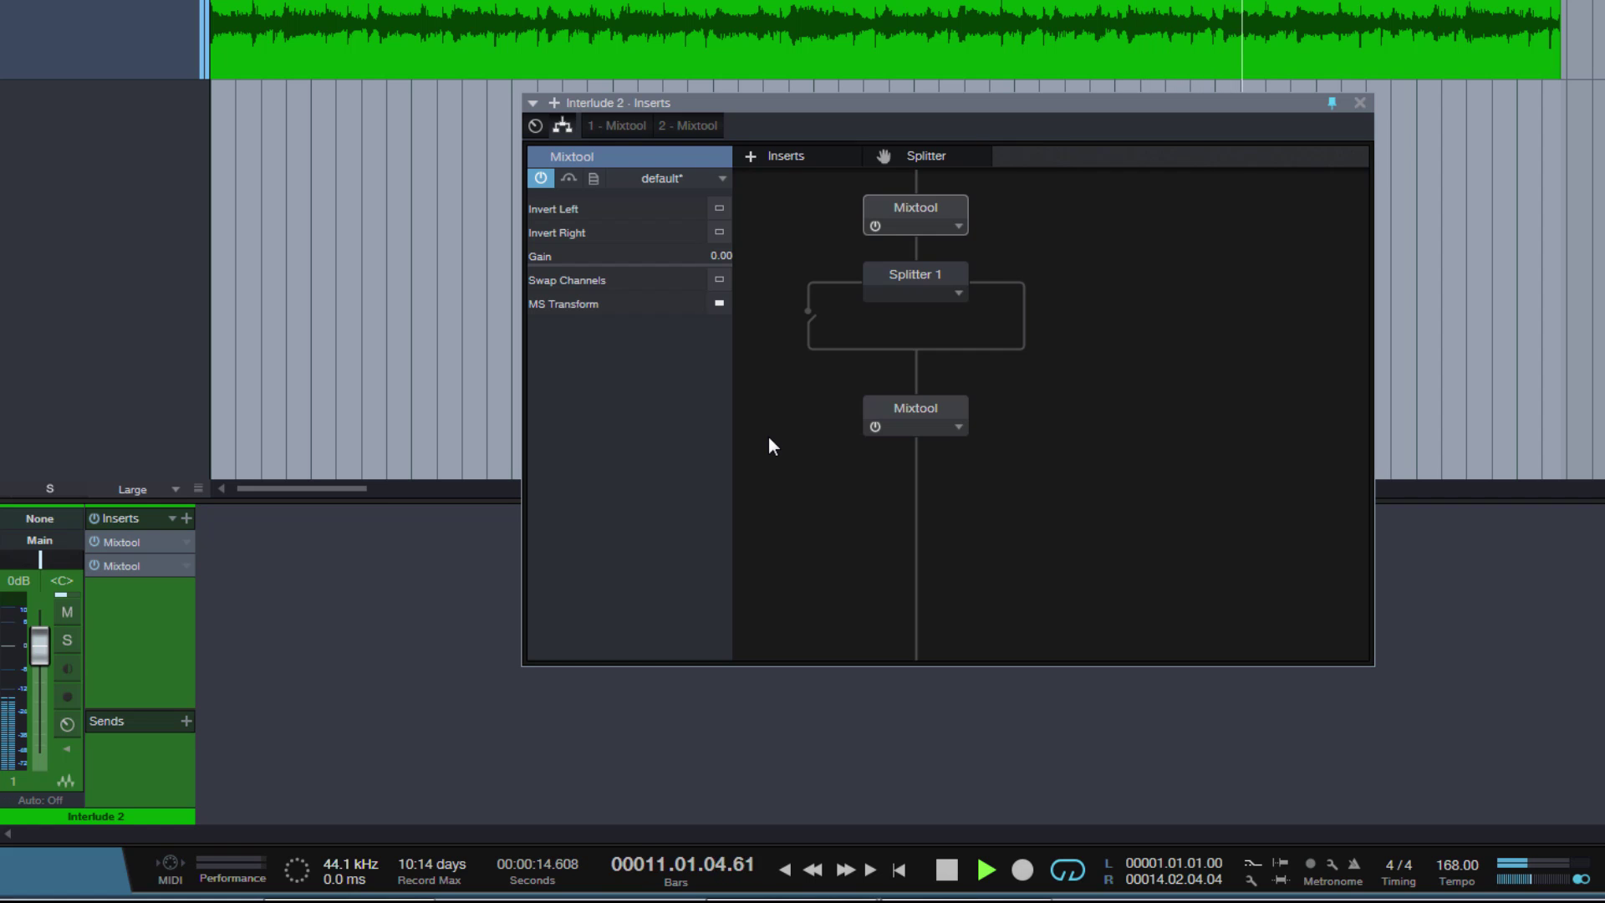
left_click(808, 313)
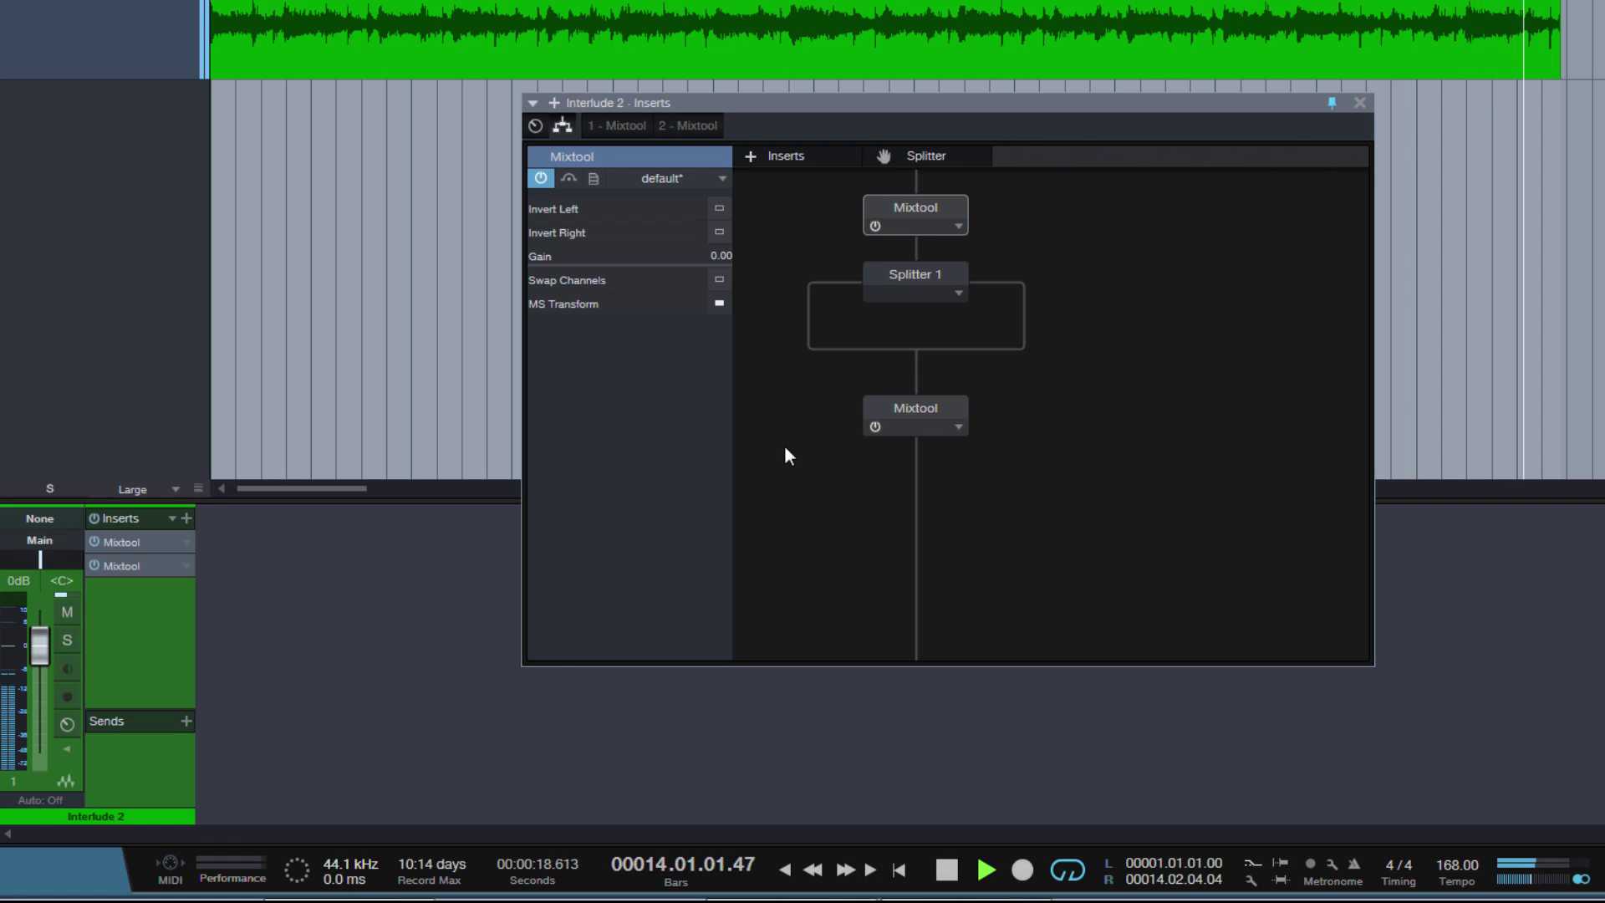
key("space")
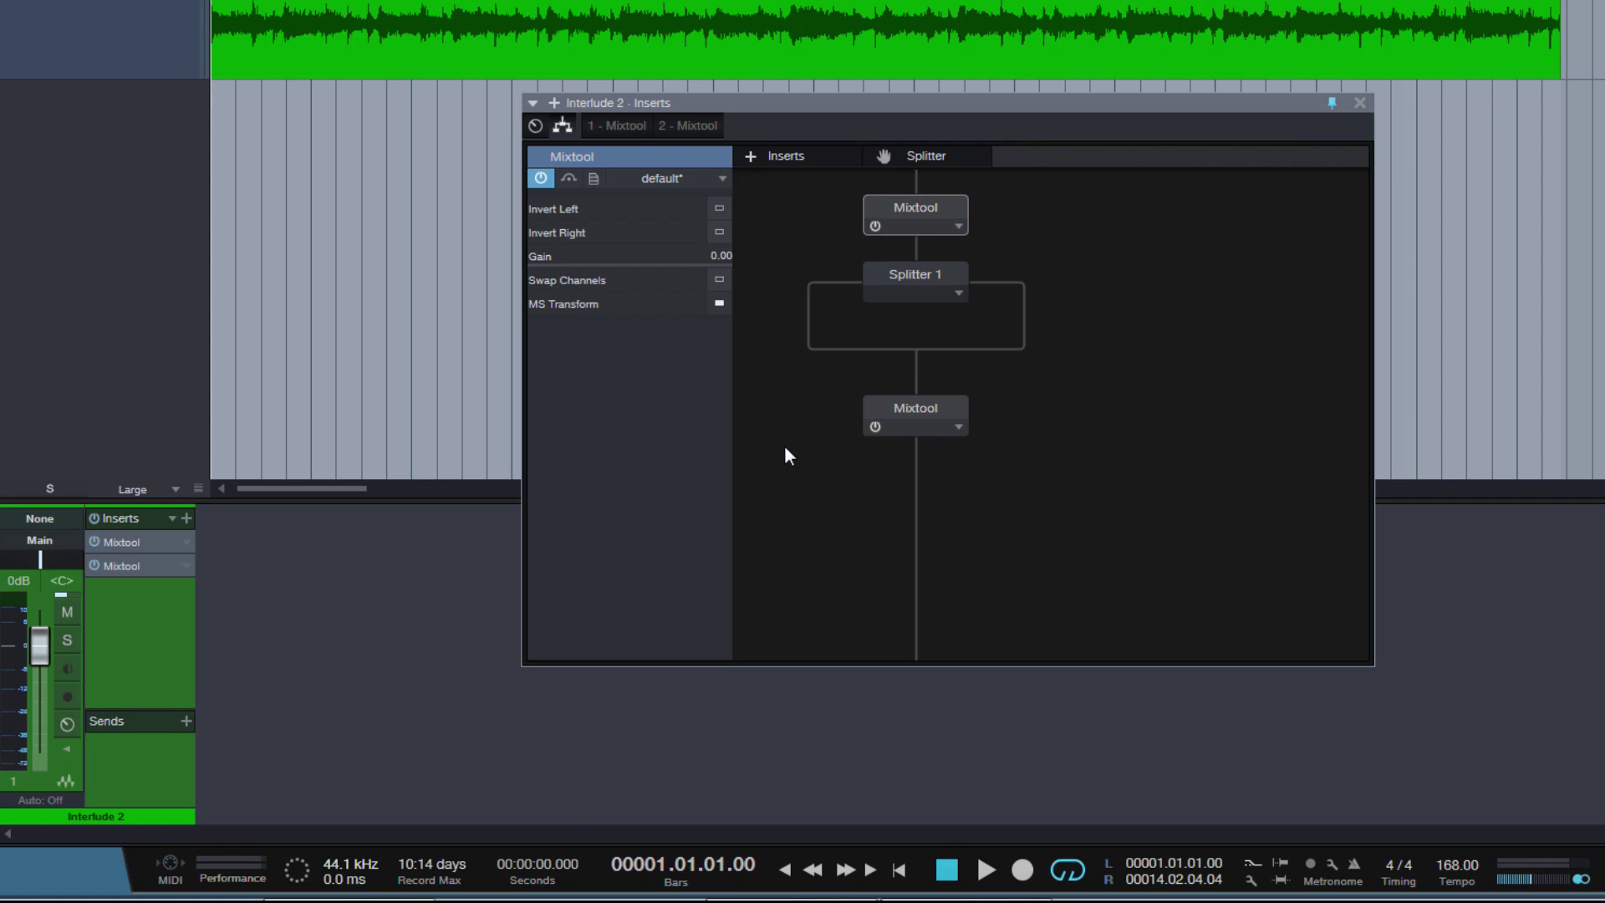
Place a Pro EQ on Splitter 1's left branch and a copy on the right branch.
left_click(782, 157)
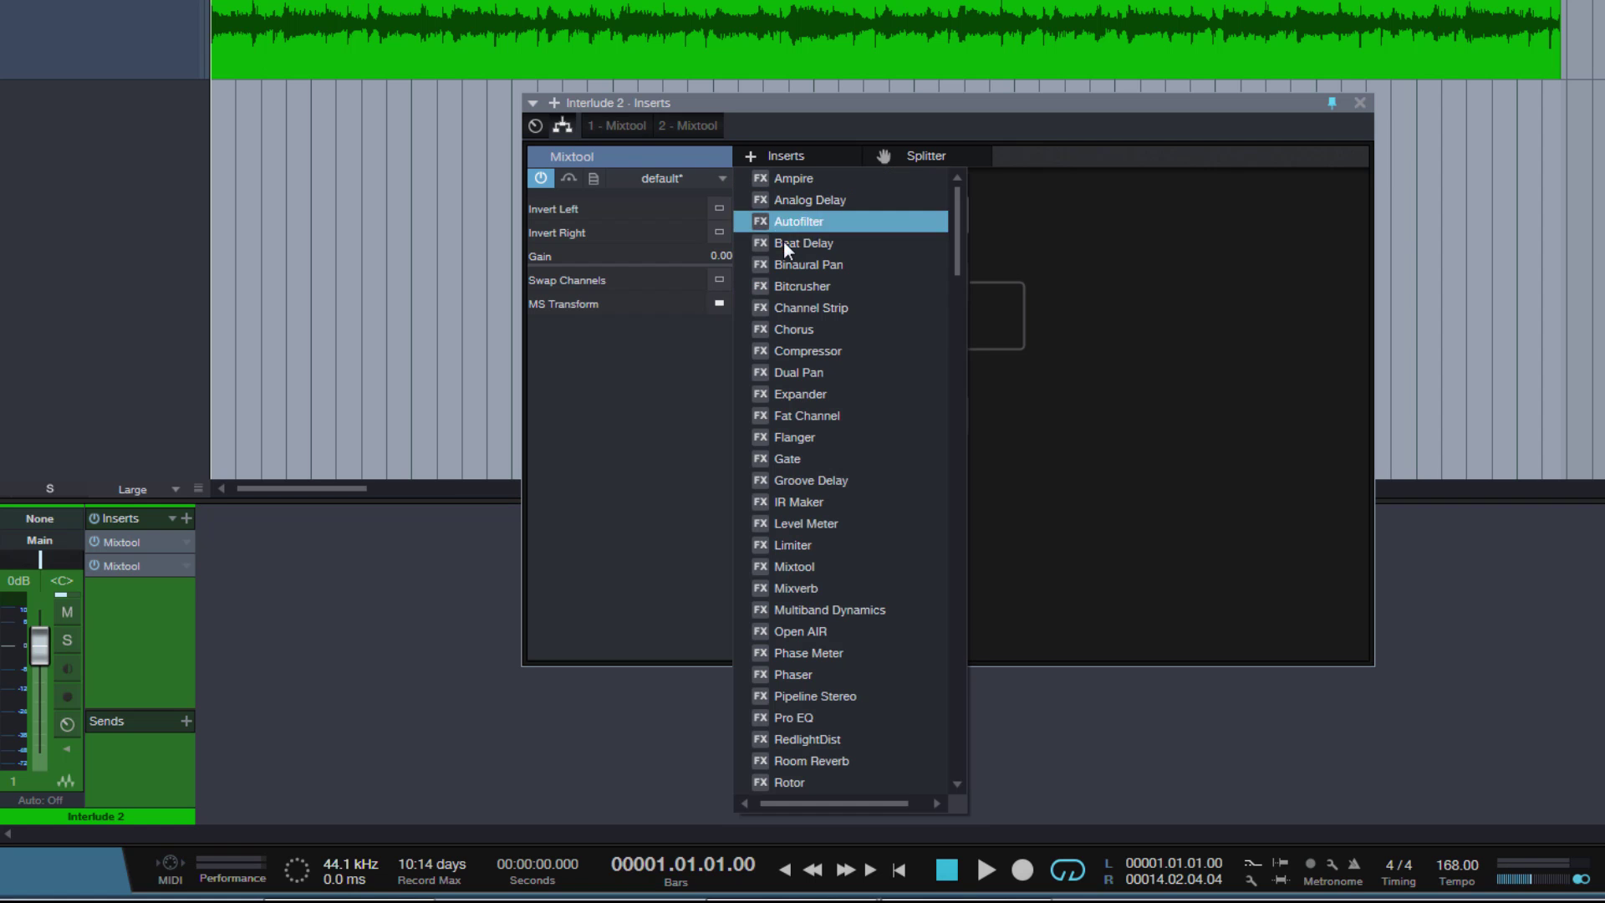
left_click(850, 716)
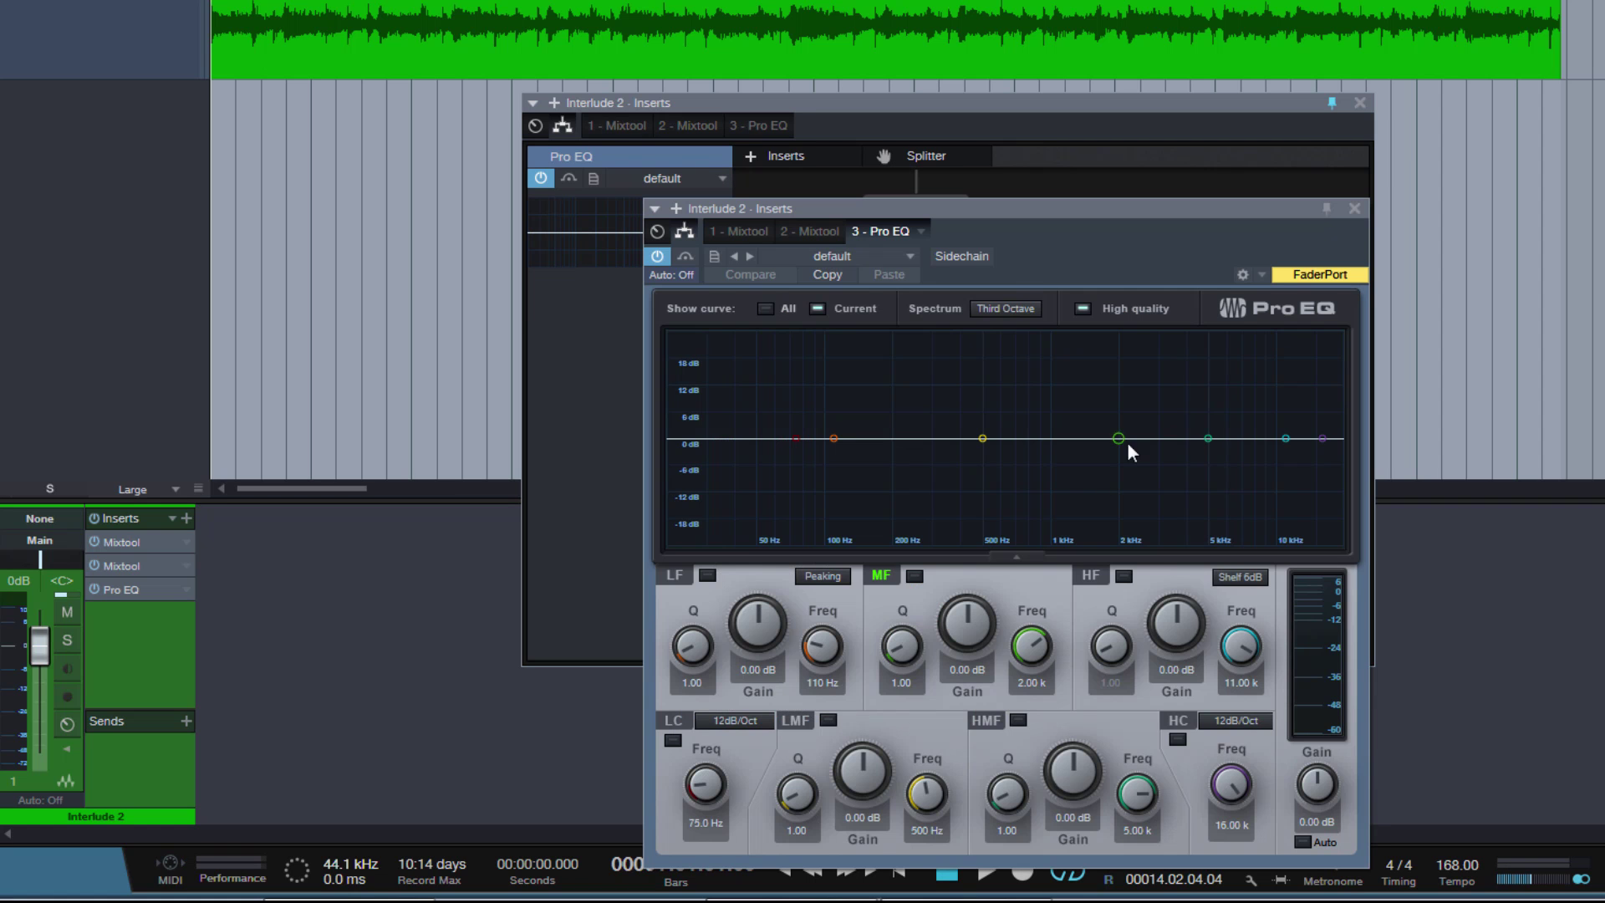
left_click(1354, 208)
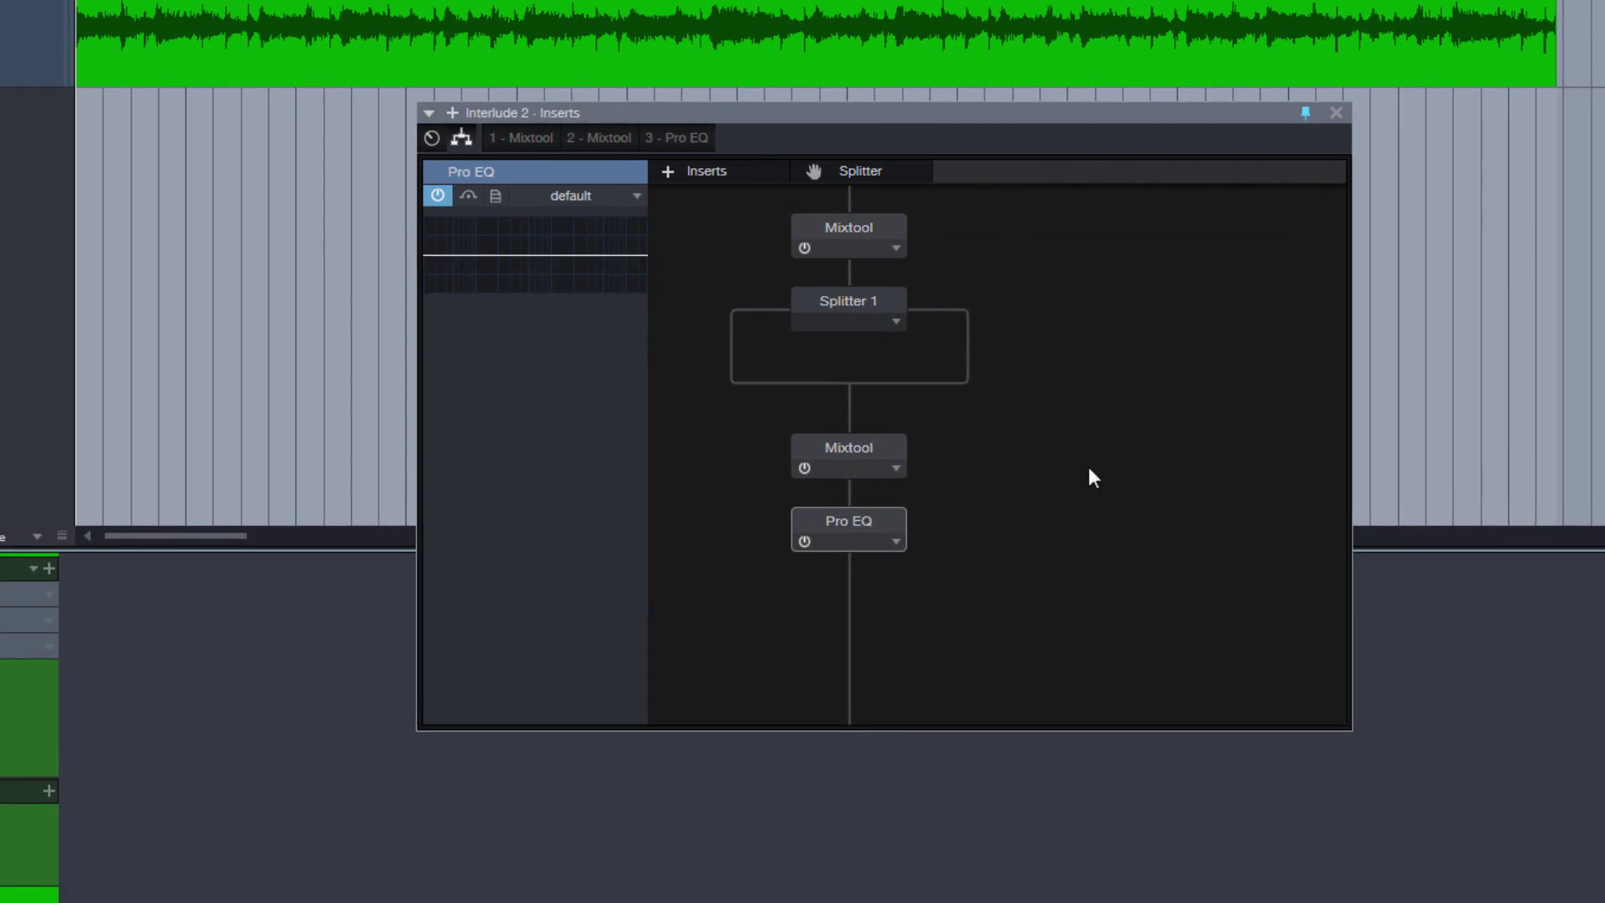
left_click_drag(790, 560, 653, 375)
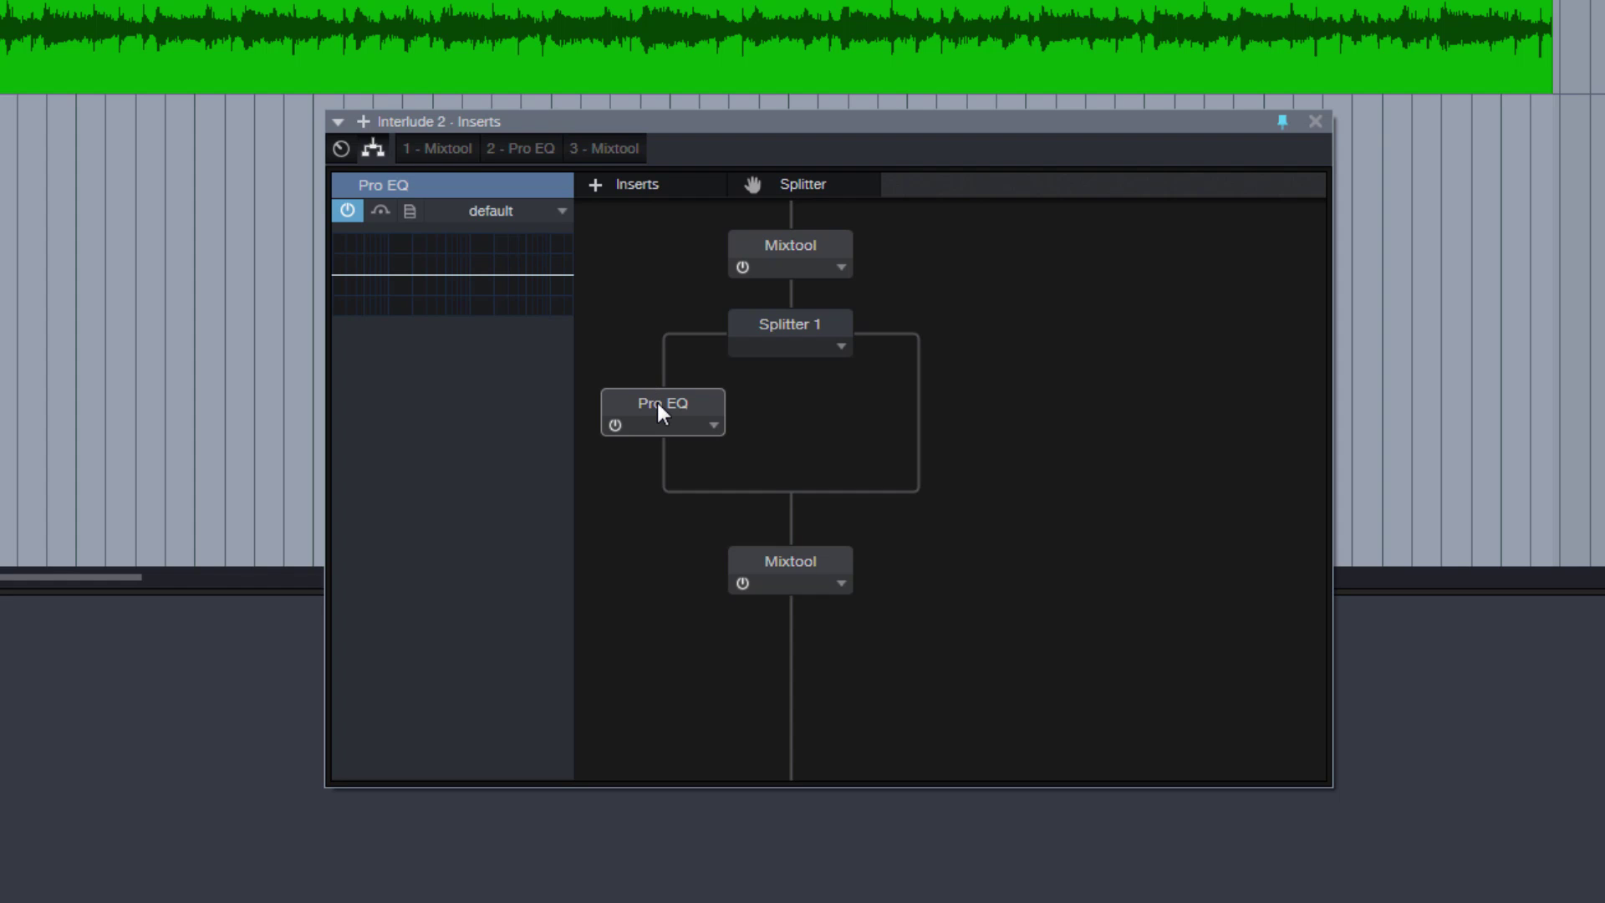
left_click_drag(664, 402, 901, 403)
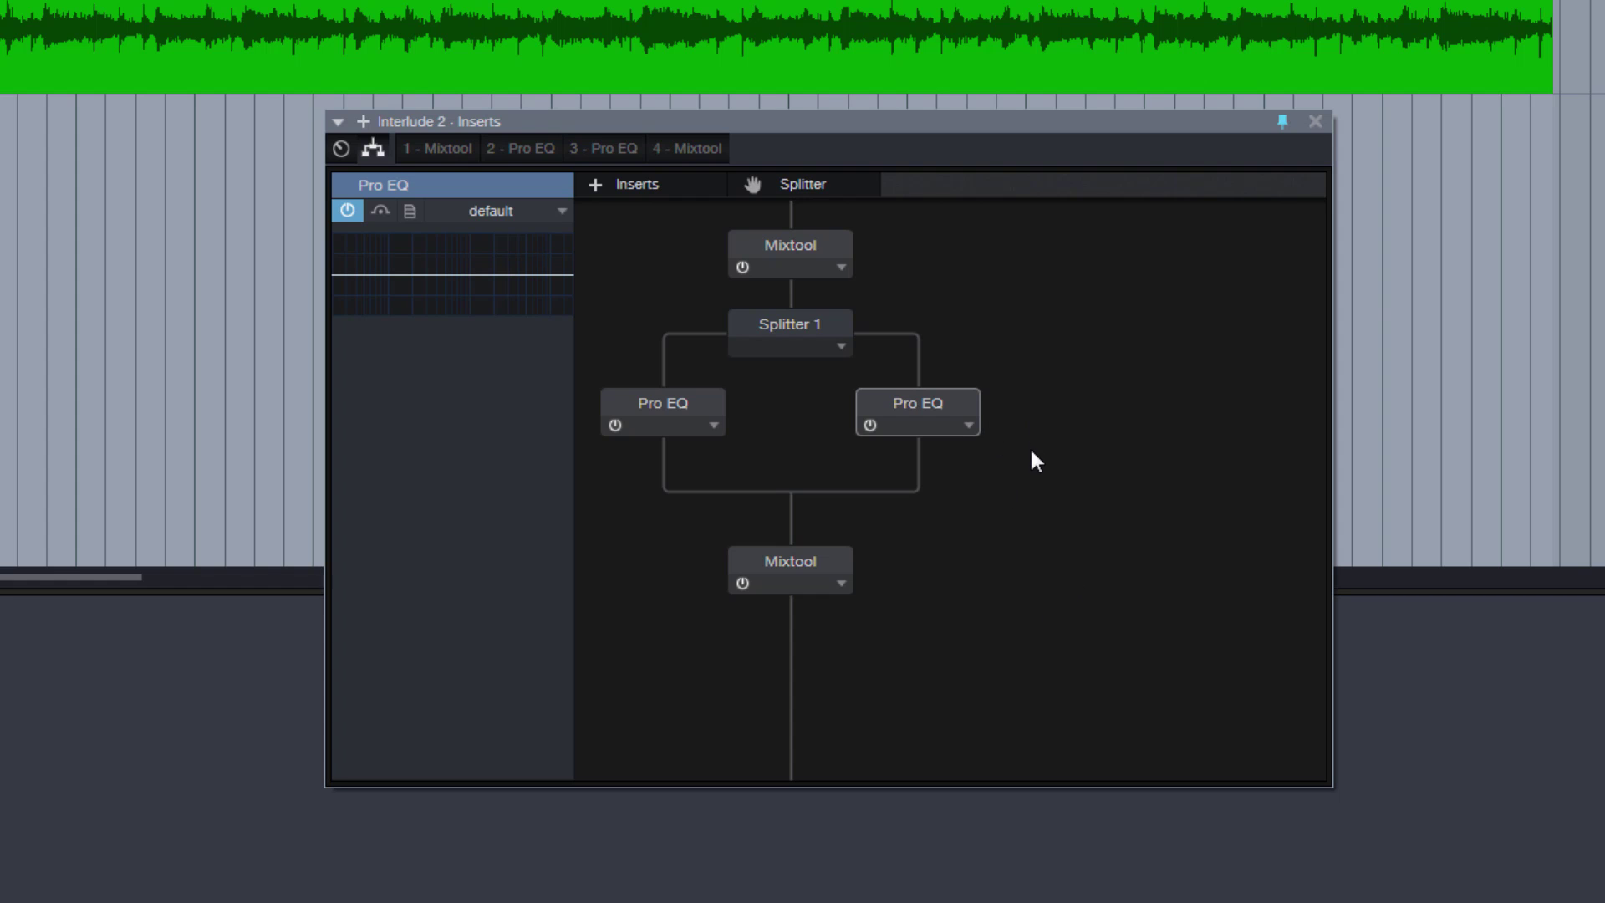
Rename the left-branch Pro EQ to 'Mid EQ'.
left_click(712, 425)
left_click(686, 469)
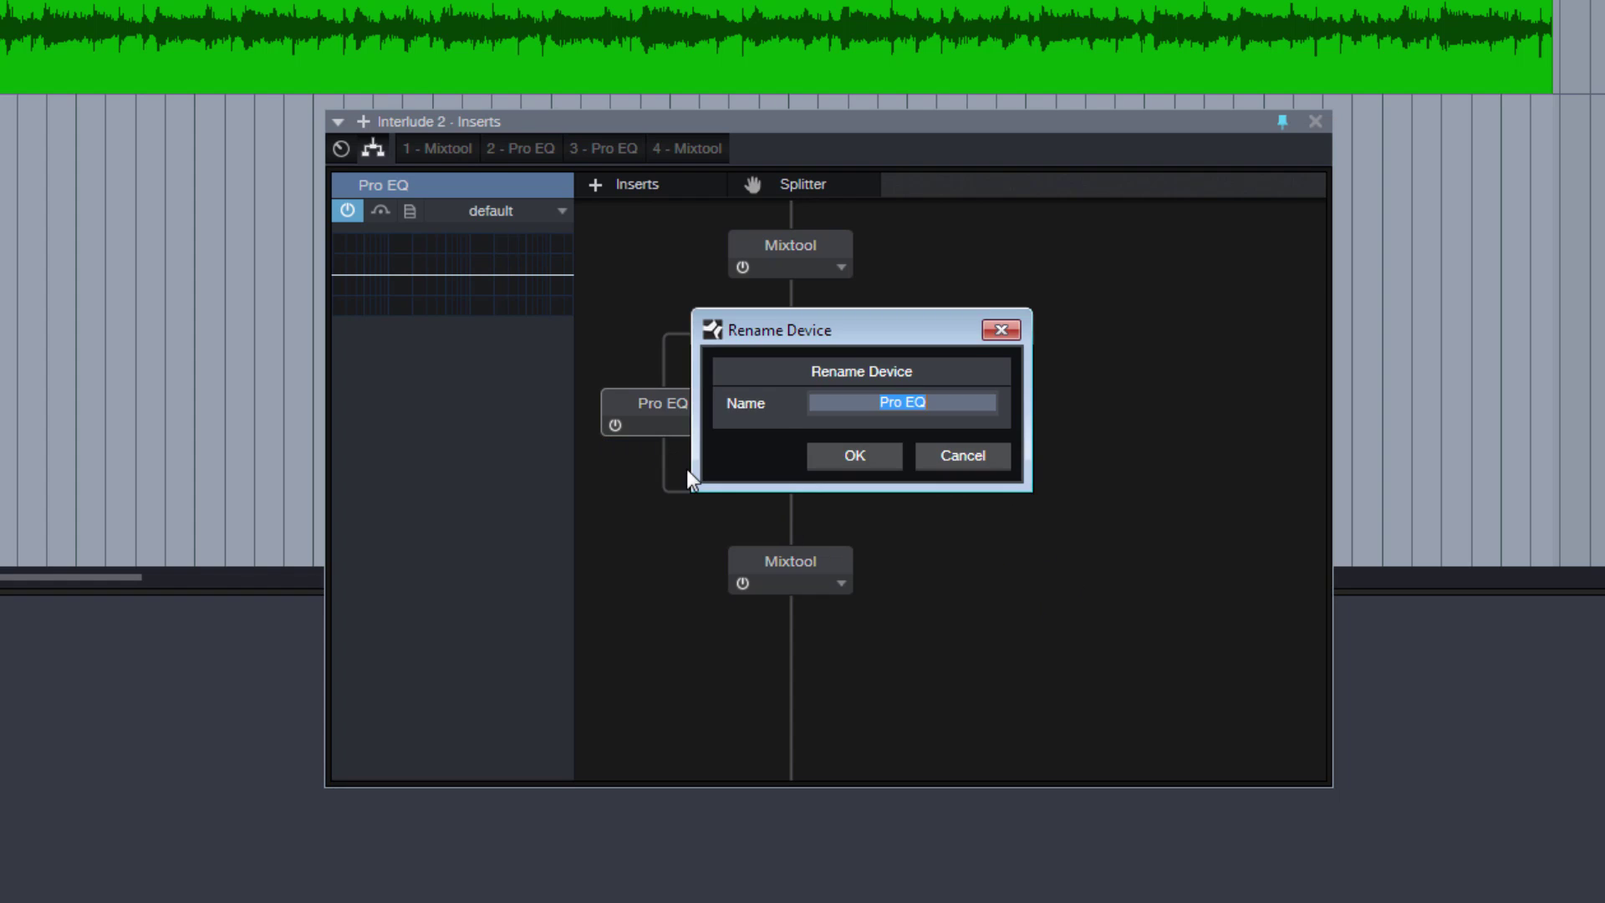
key("End")
key("BackSpace")
key("BackSpace")
key("BackSpace")
type("Mid")
key("Return")
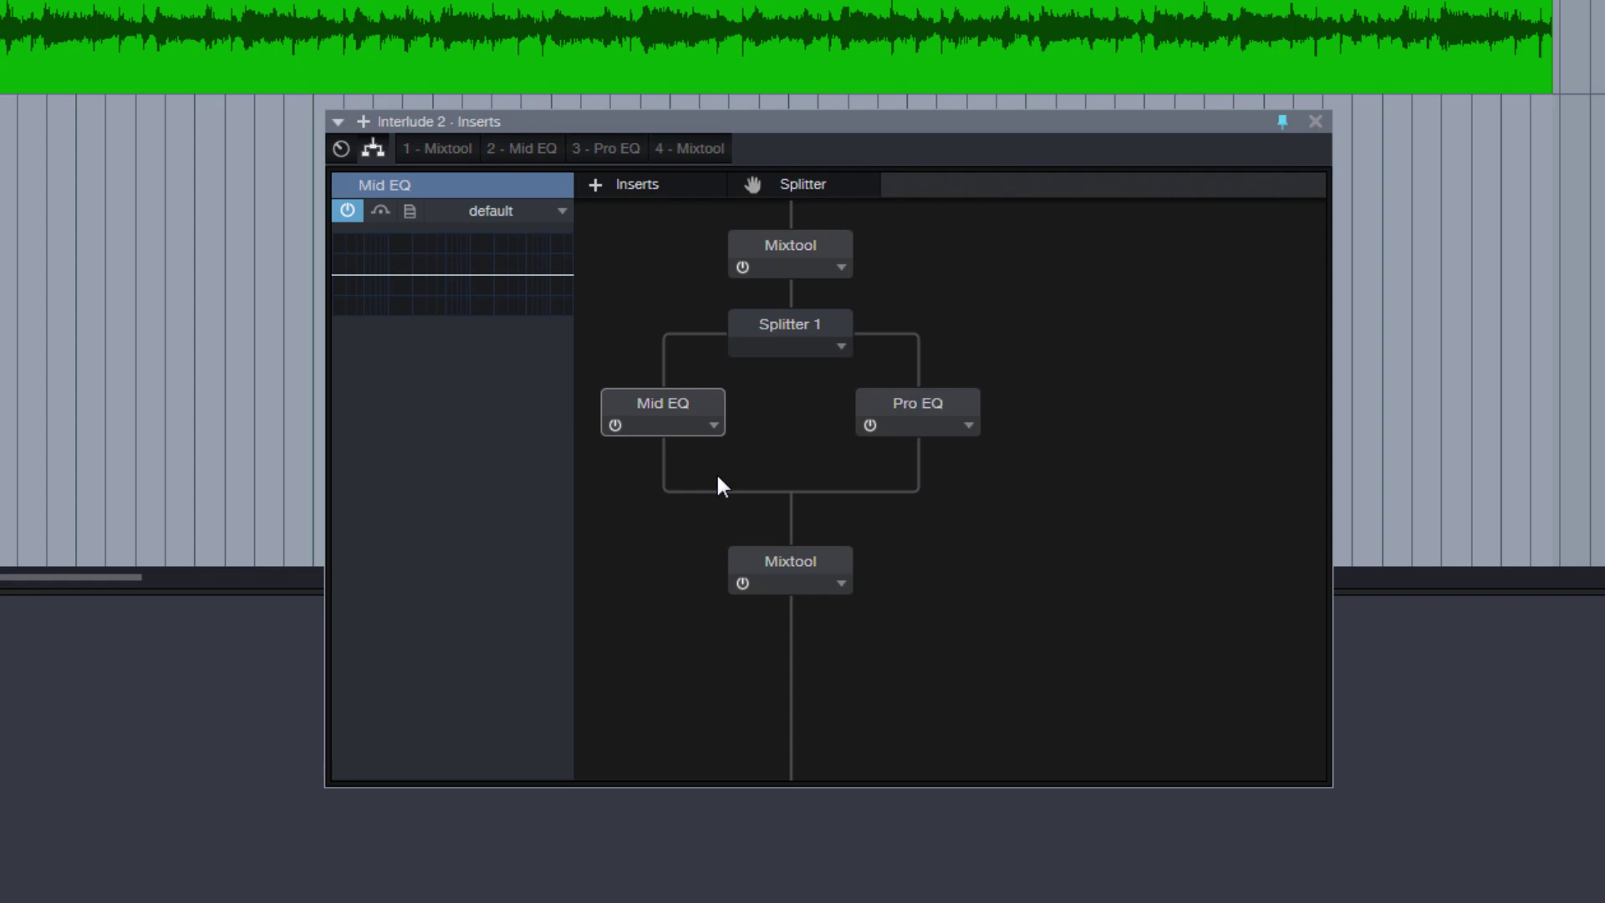
Rename the right-branch Pro EQ to 'Side EQ'.
left_click(968, 426)
left_click(958, 479)
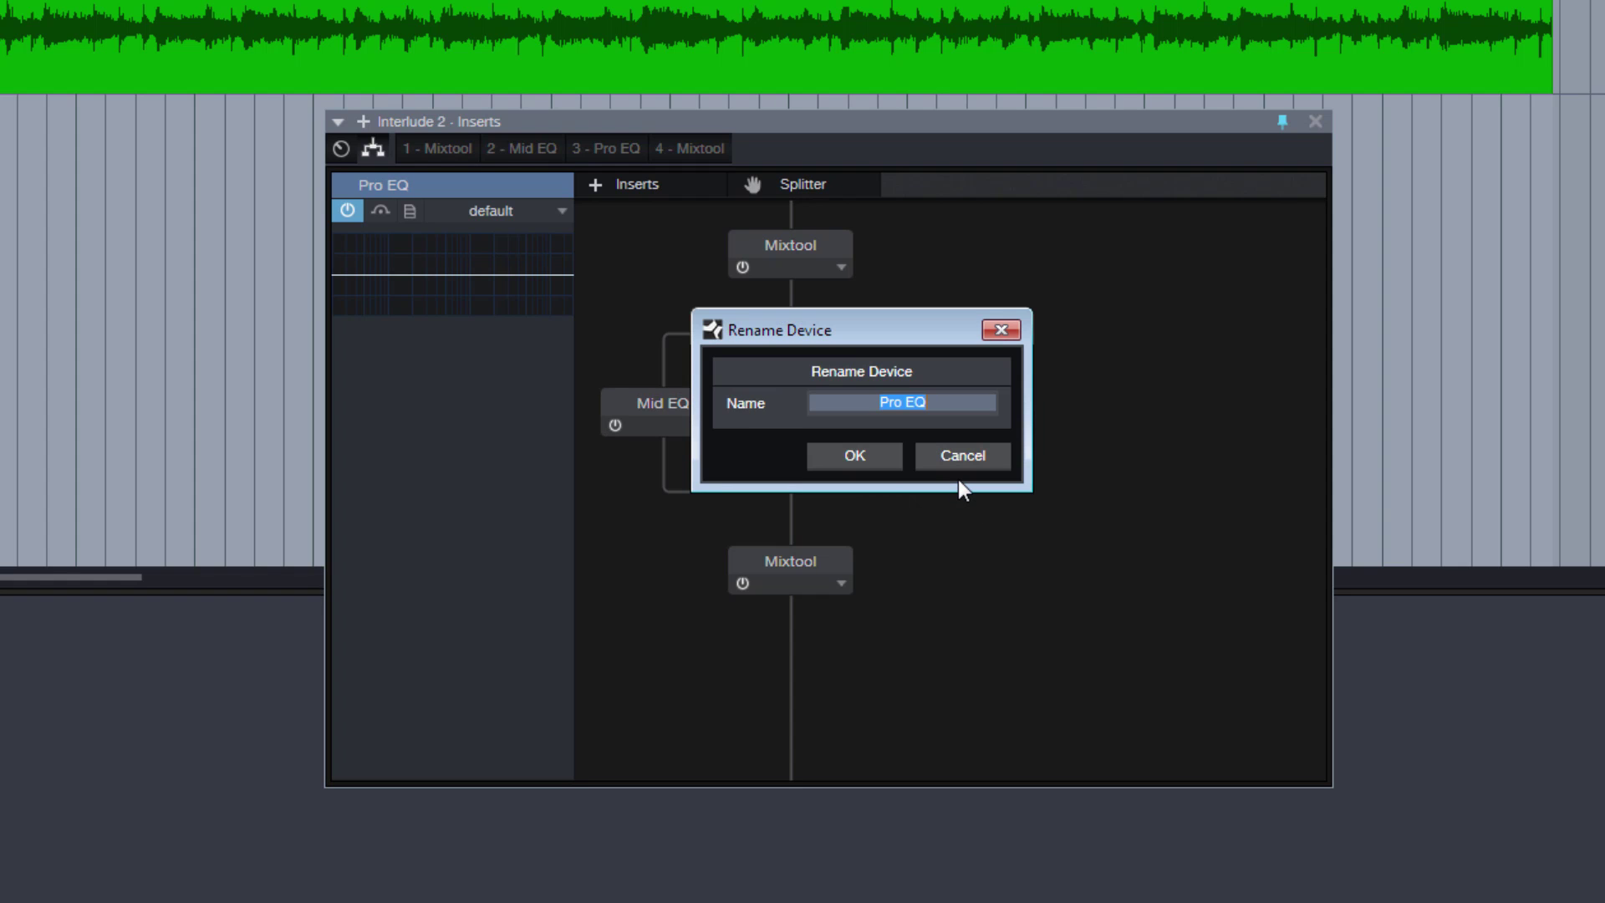
key("Right")
key("BackSpace")
key("BackSpace")
key("BackSpace")
type("Side")
key("Return")
left_click(961, 493)
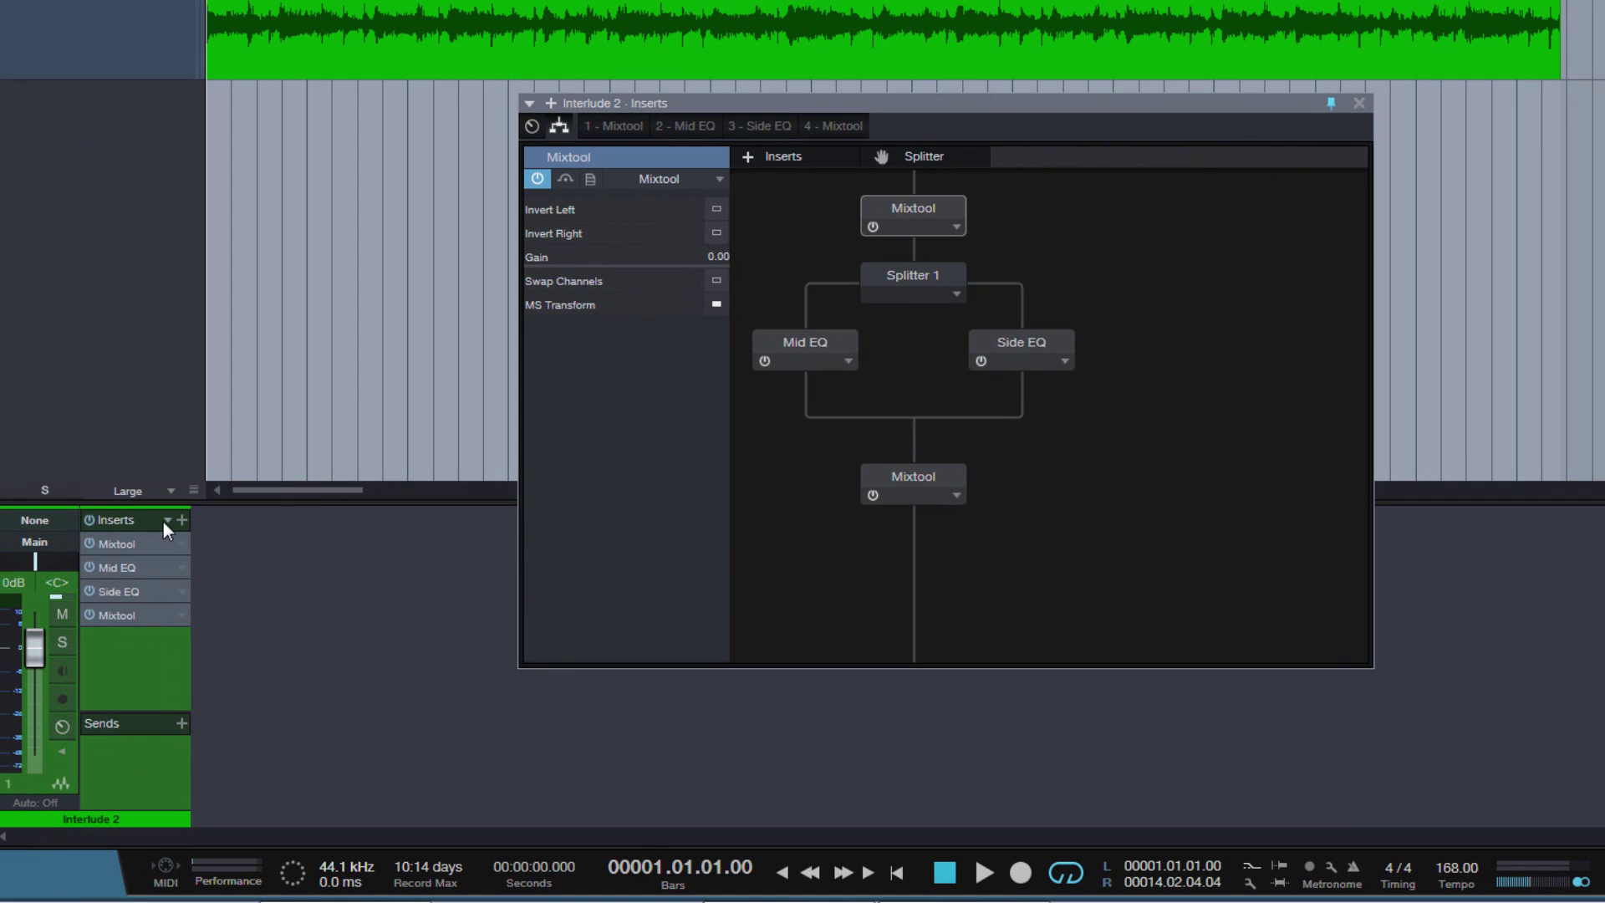
Store the Interlude 2 insert chain as an FX Chain preset named 'Mid/Side EQ'.
left_click(165, 520)
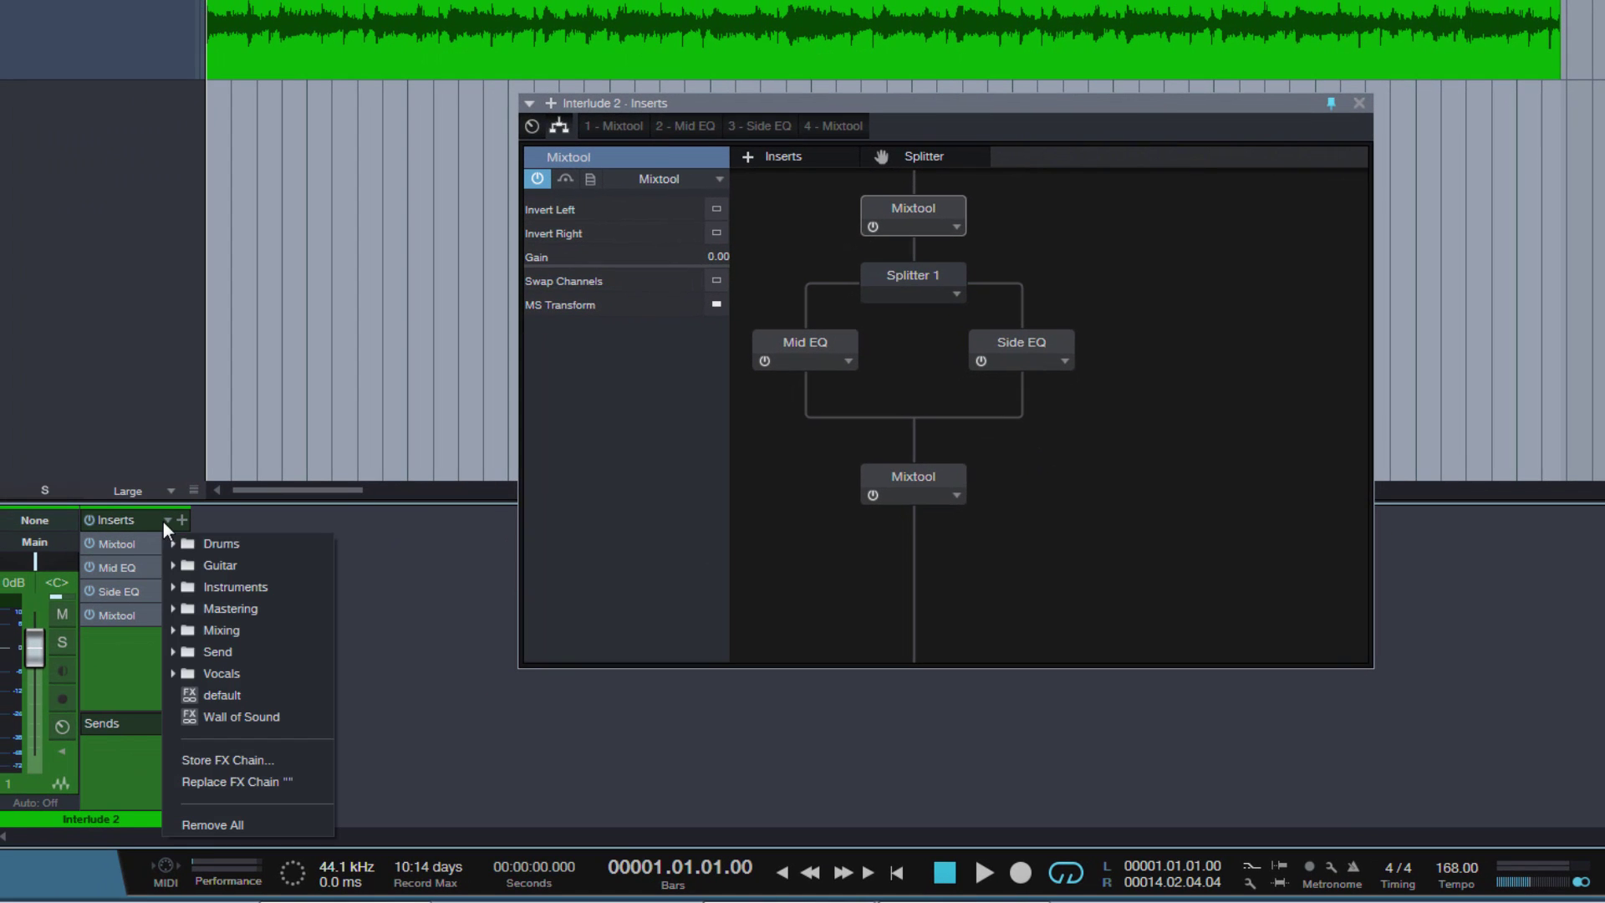
left_click(264, 756)
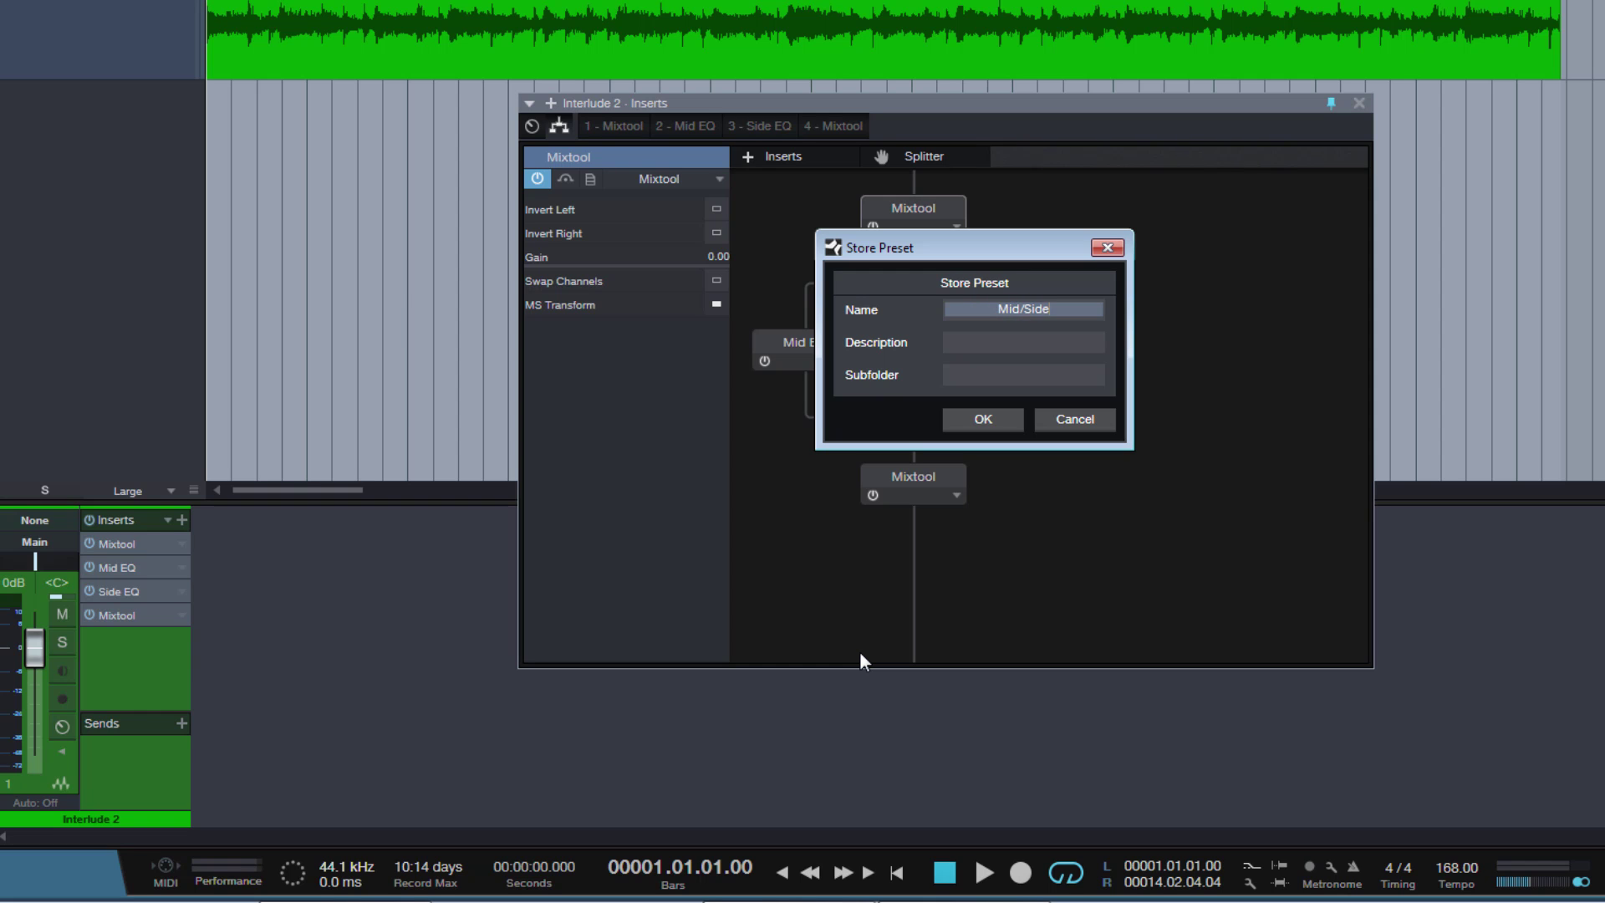
type("Mid/Side EQ")
left_click(984, 419)
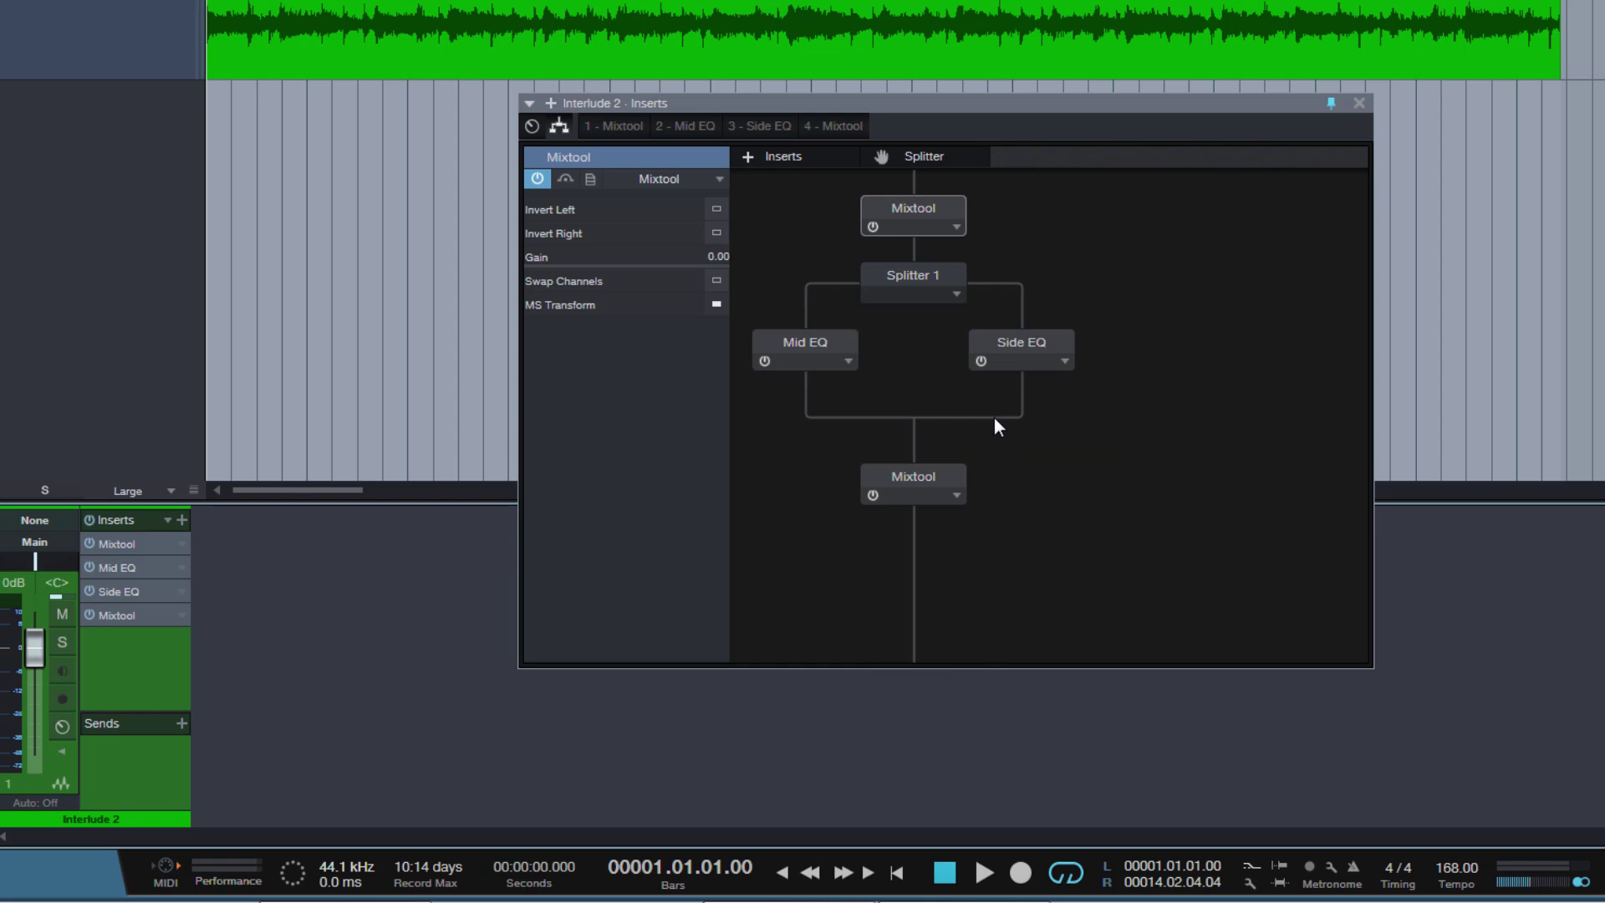
Remove all inserts from Interlude 2 and expand the browser's FX Chains folder.
left_click(1360, 103)
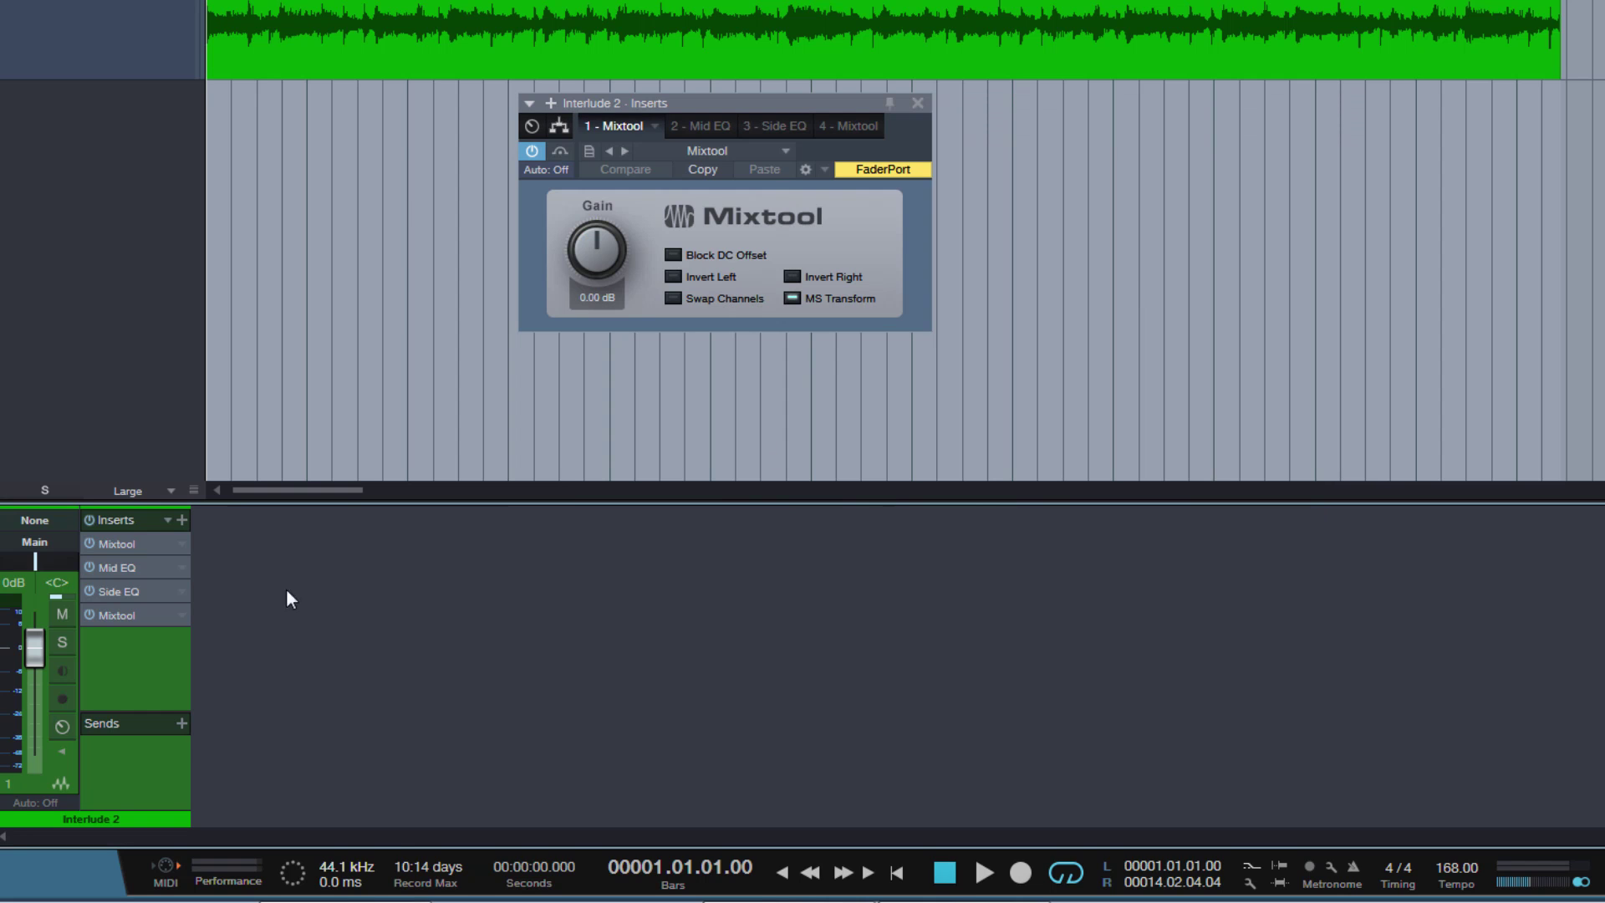
left_click(167, 520)
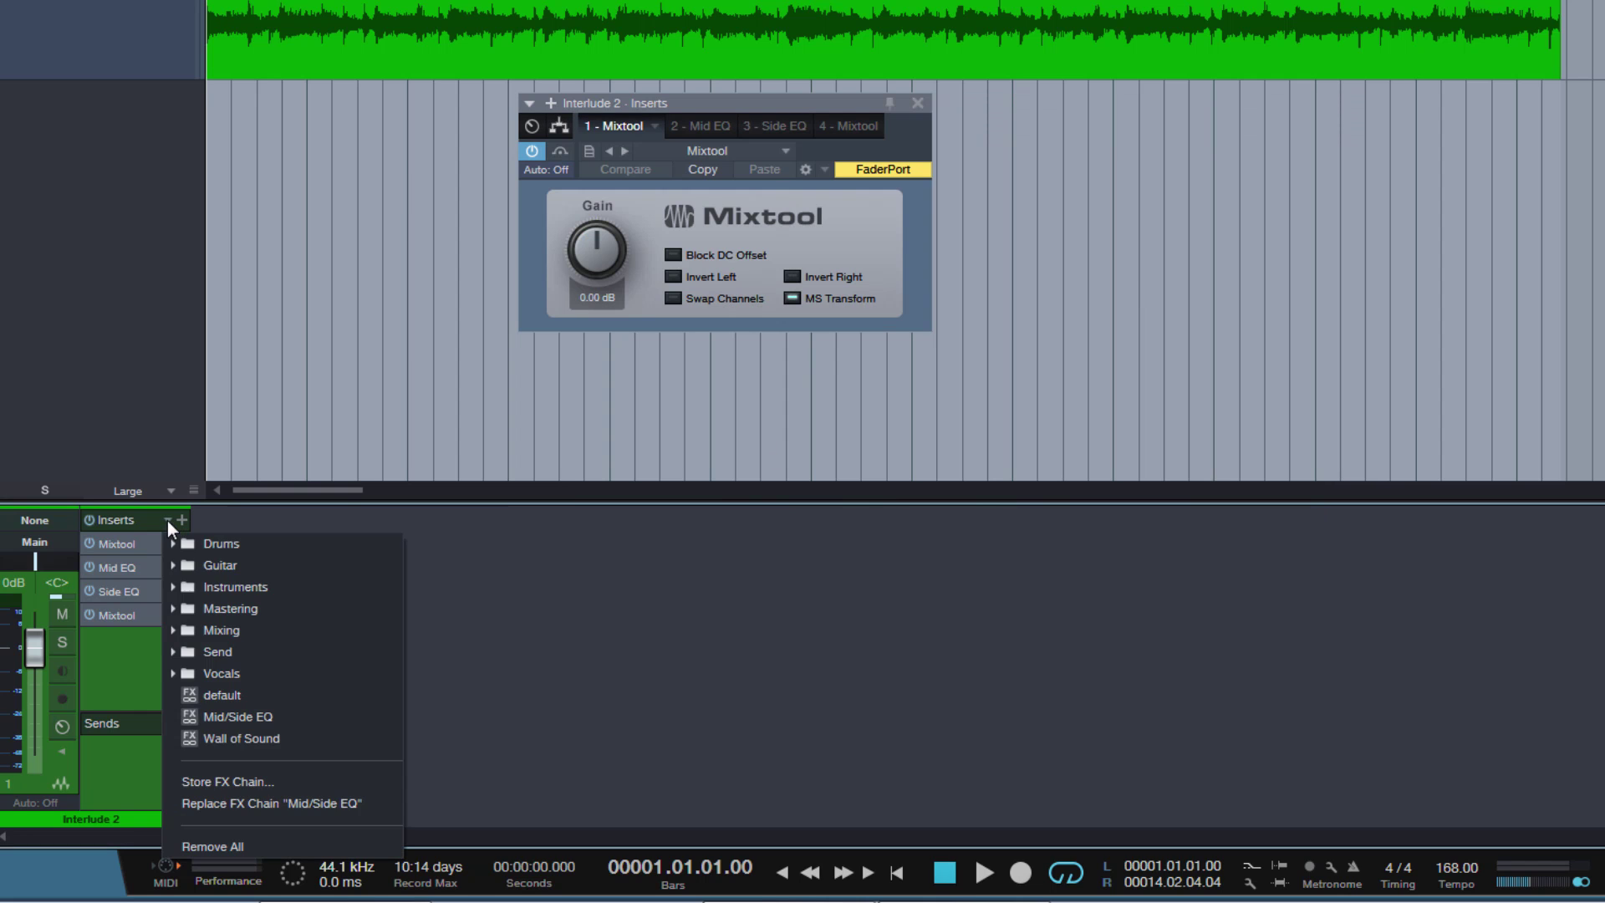
left_click(221, 846)
left_click(1375, 103)
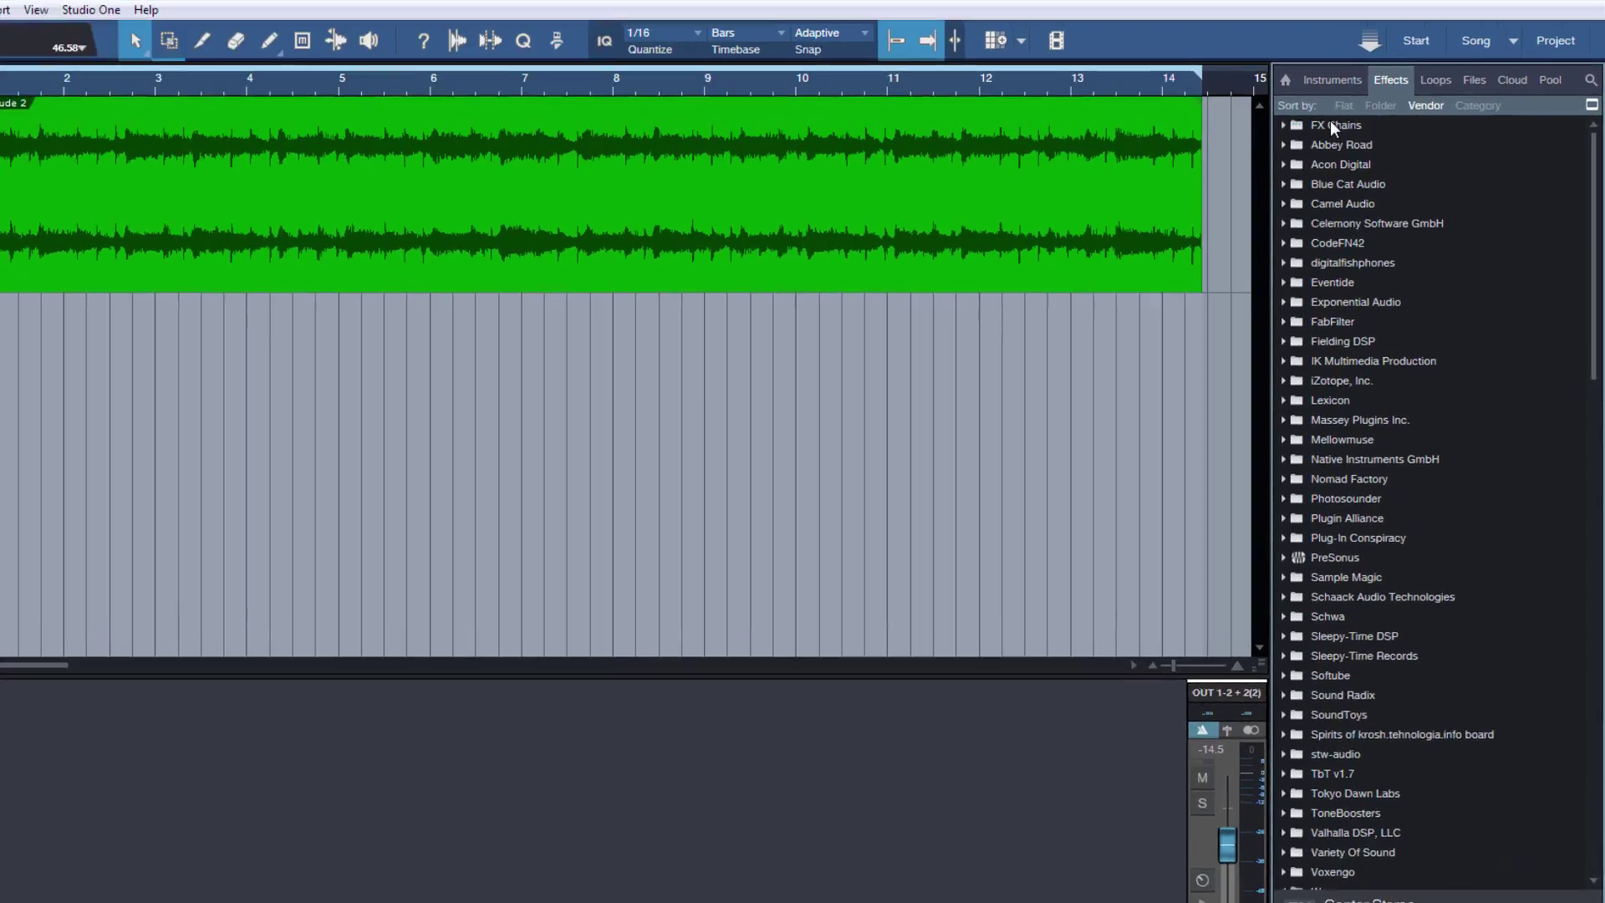
left_click(1375, 125)
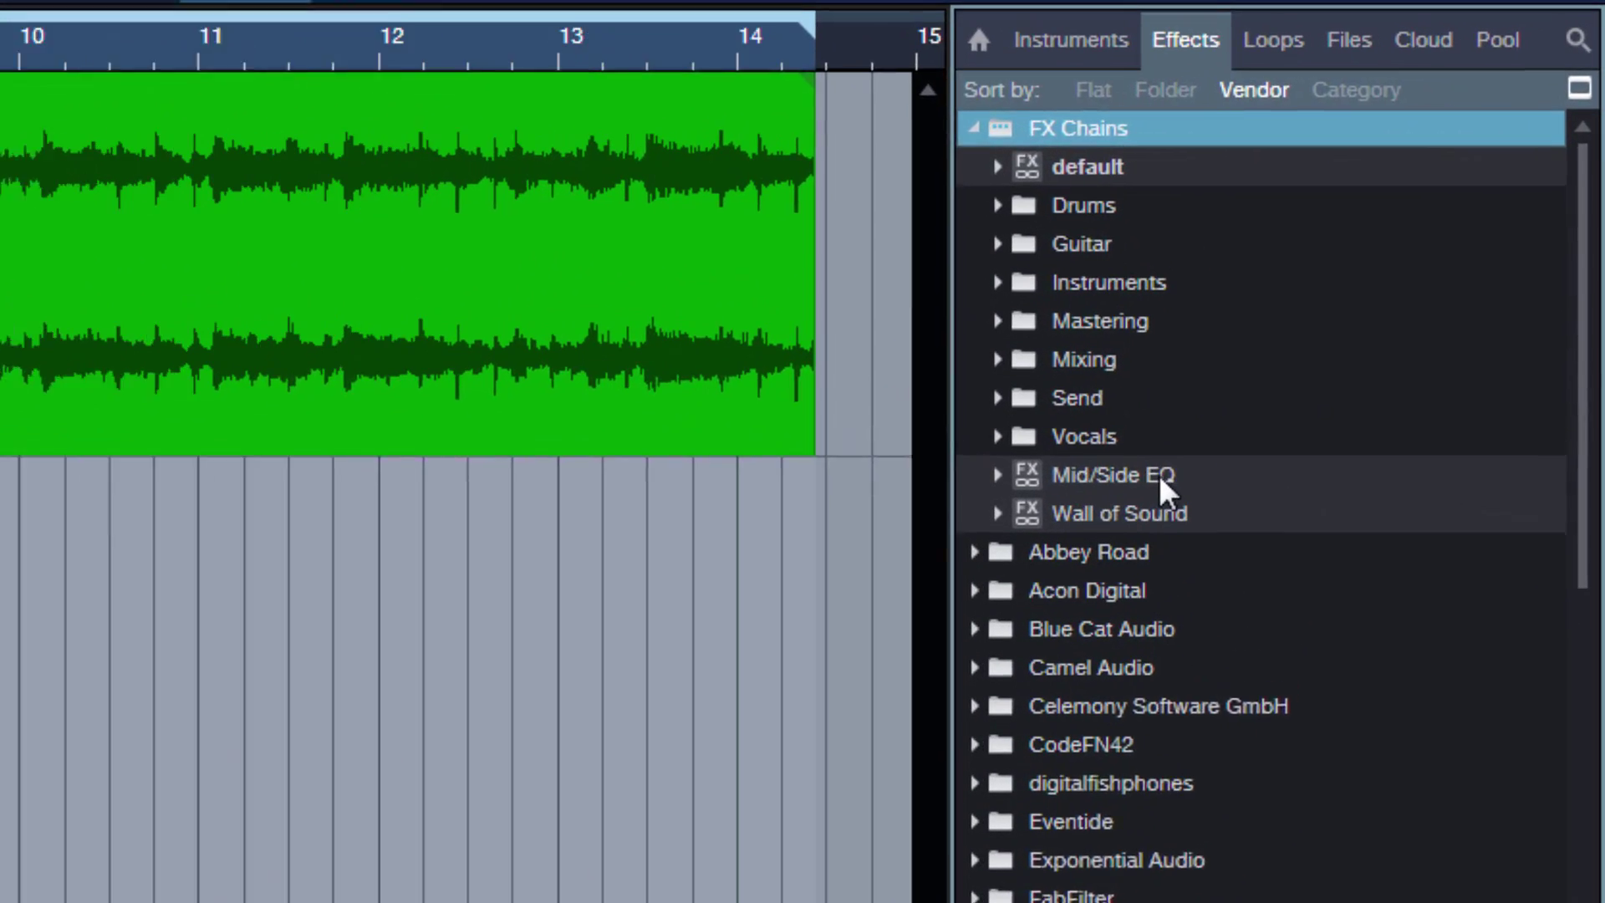
Load the 'Mid/Side EQ' chain onto Interlude 2, view its routing, and hide the browser.
left_click_drag(1162, 482, 0, 884)
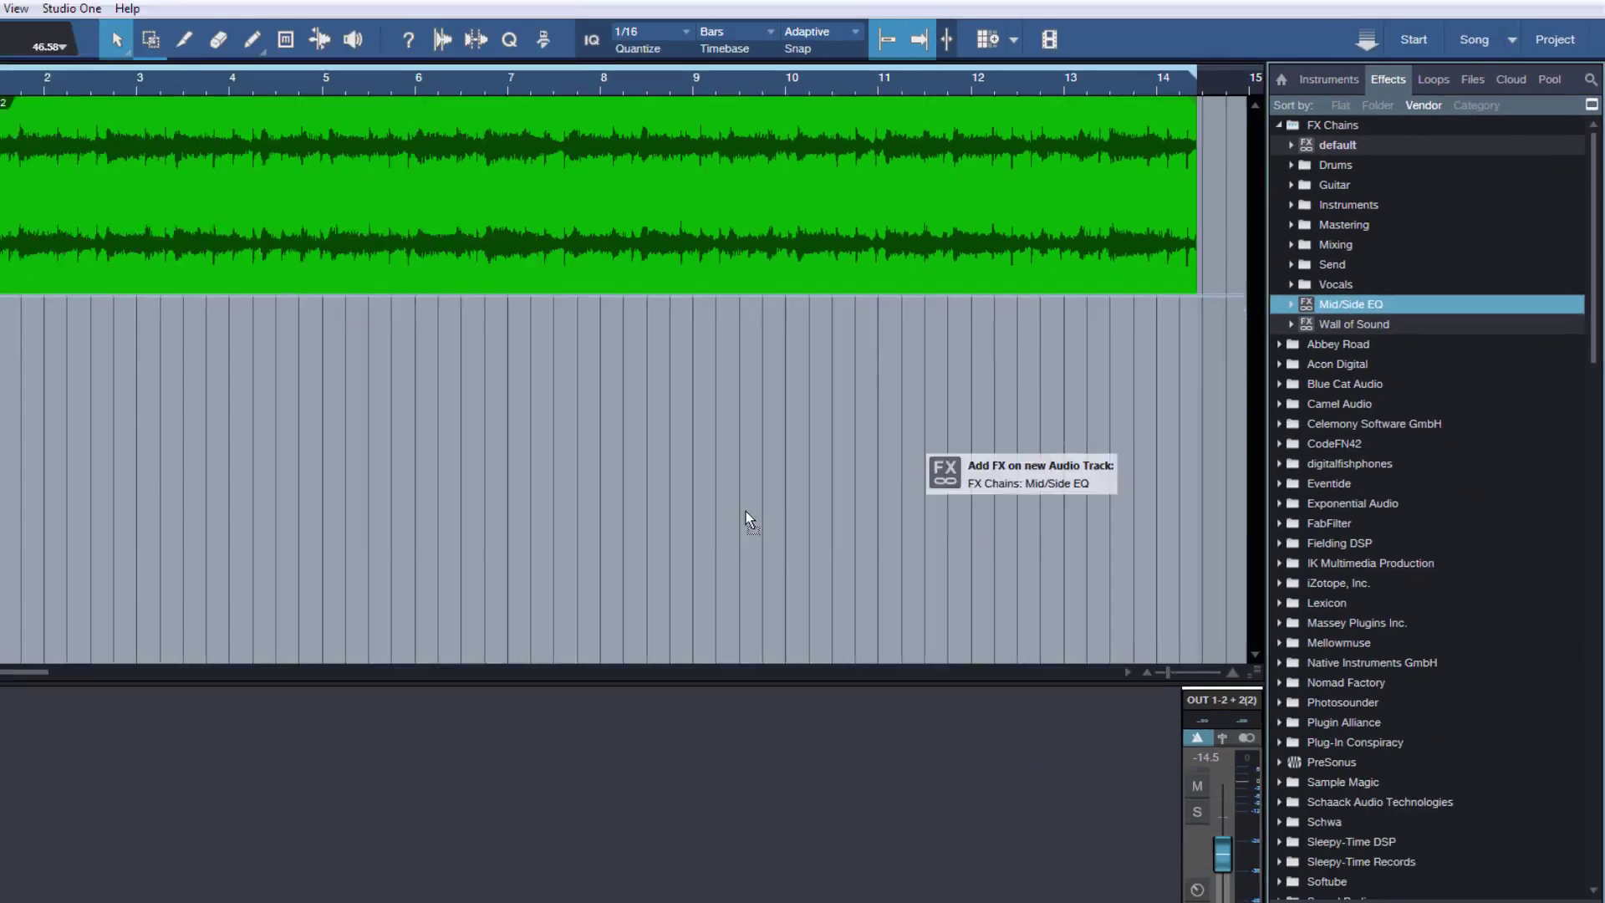
left_click_drag(745, 510, 0, 745)
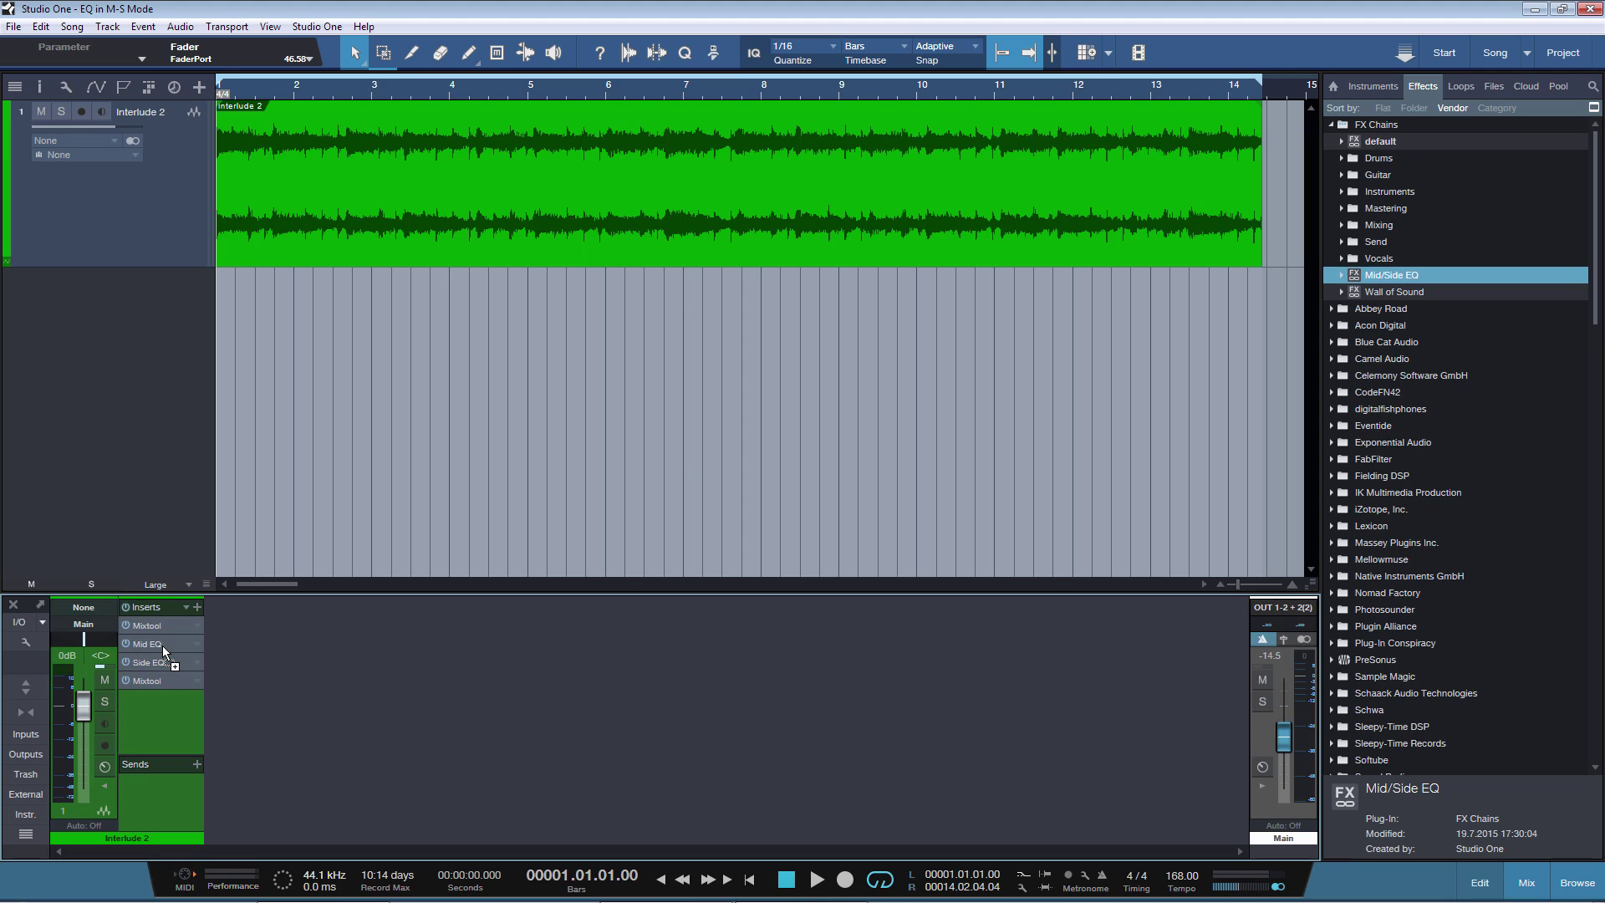
left_click(168, 624)
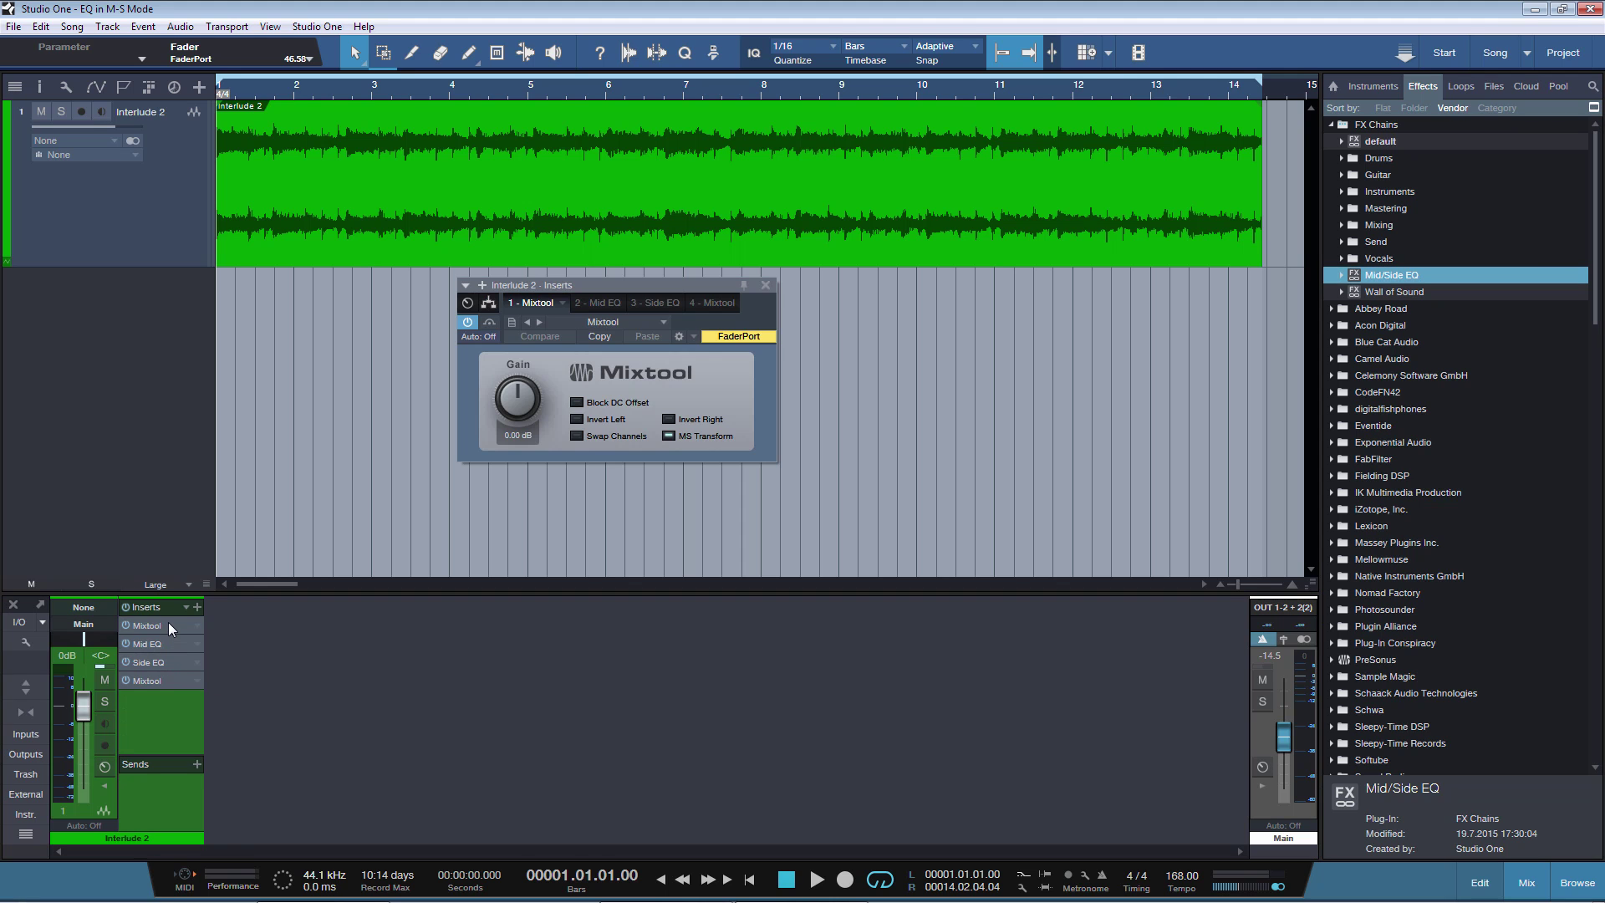
left_click(493, 306)
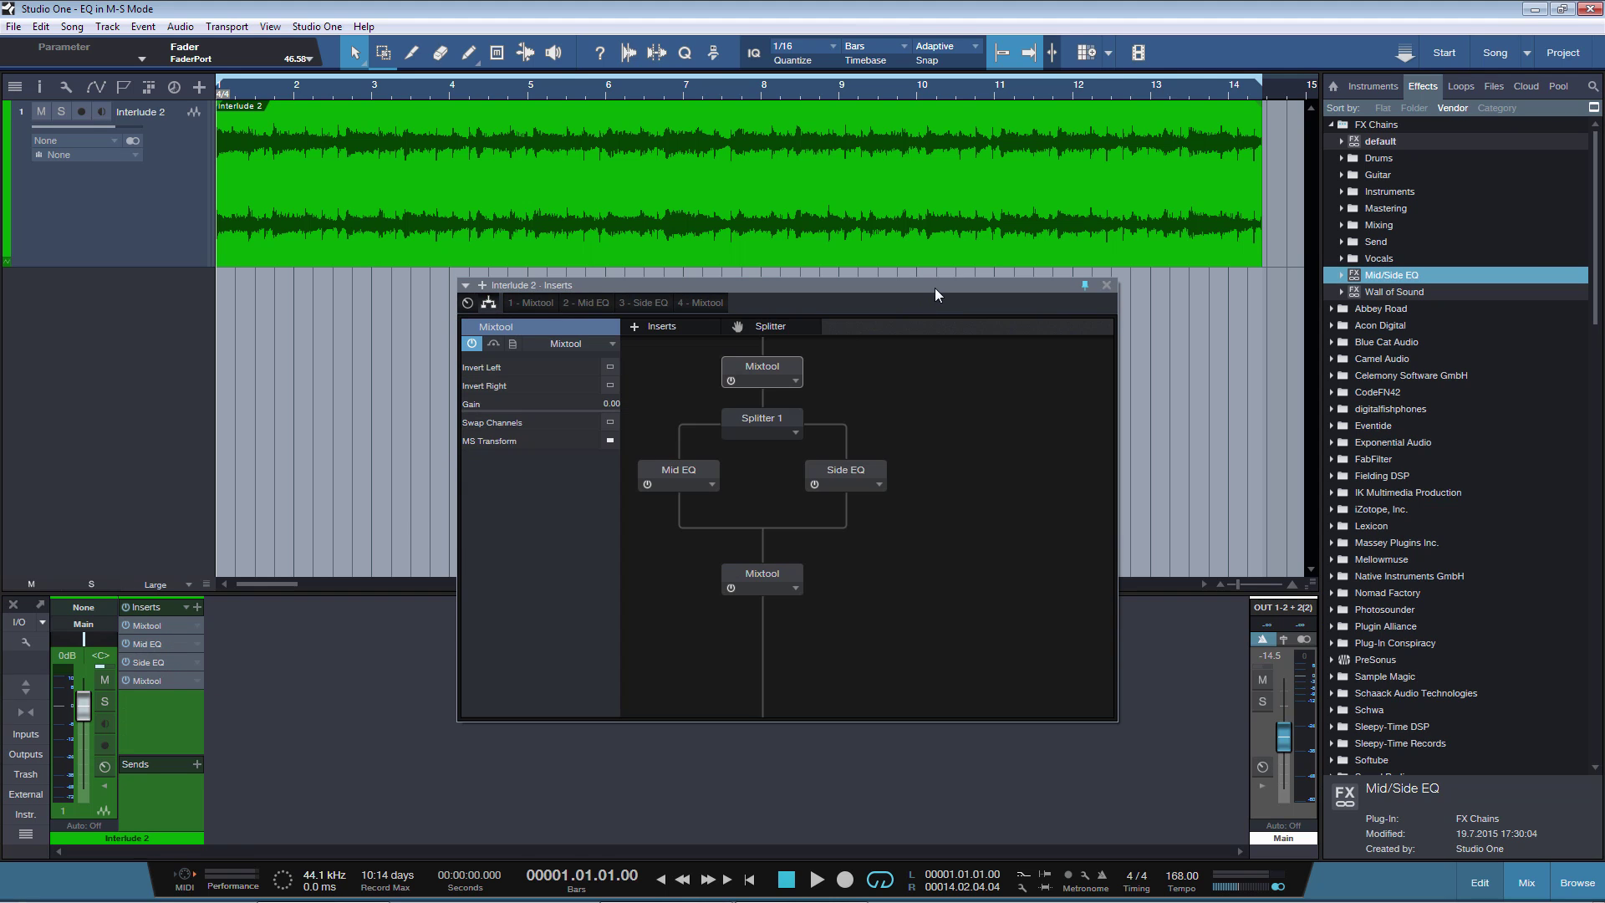
left_click_drag(935, 290, 914, 276)
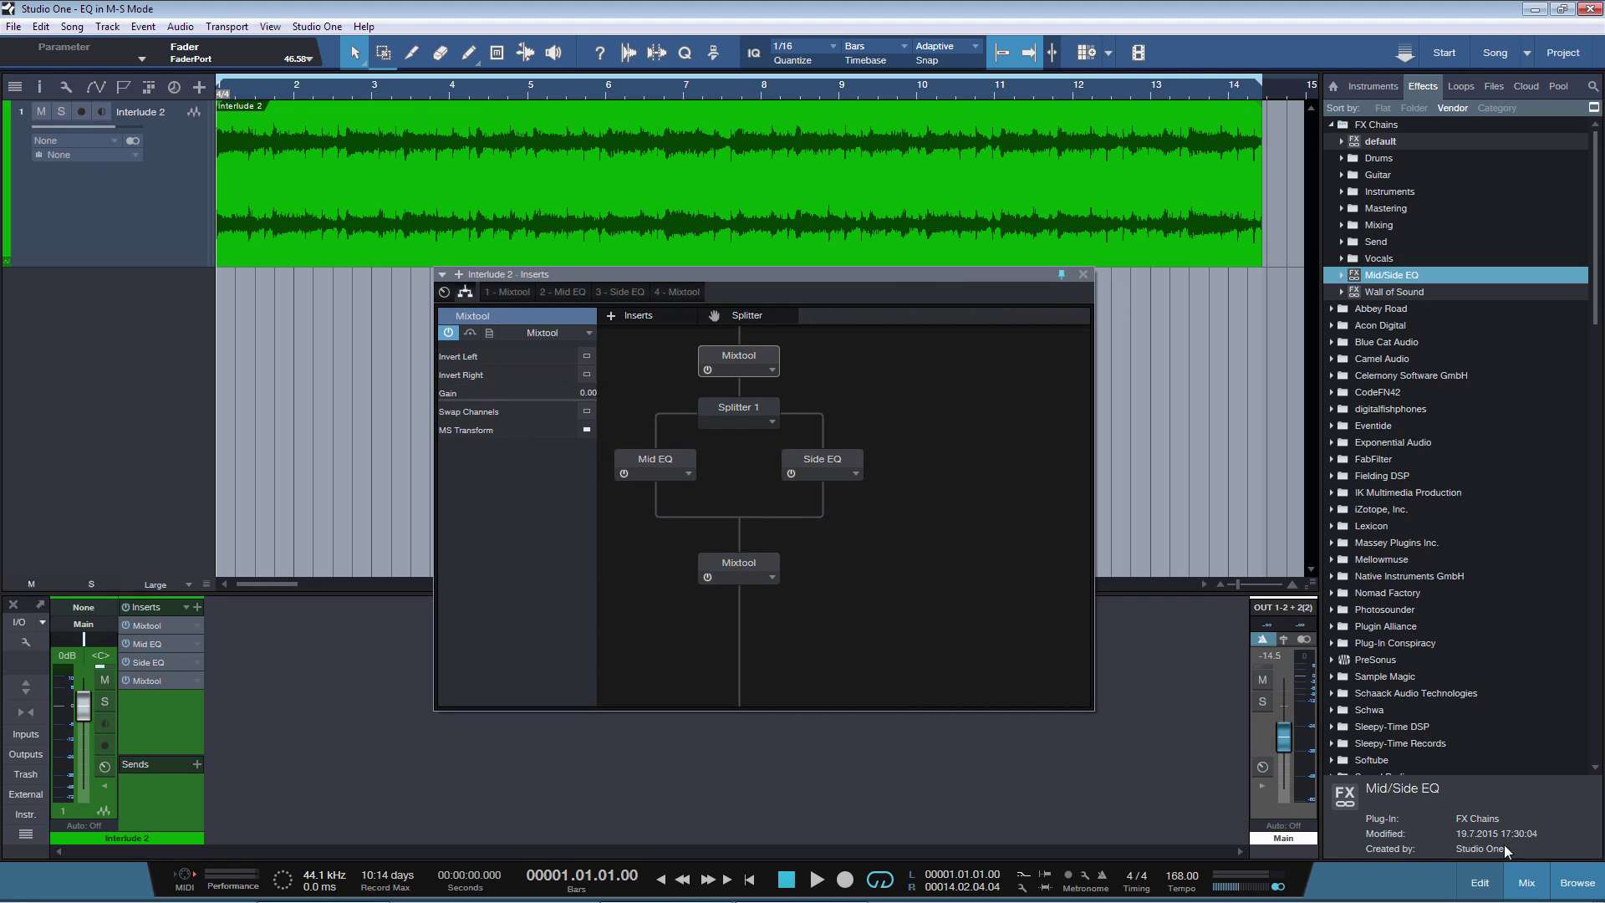
left_click(1580, 888)
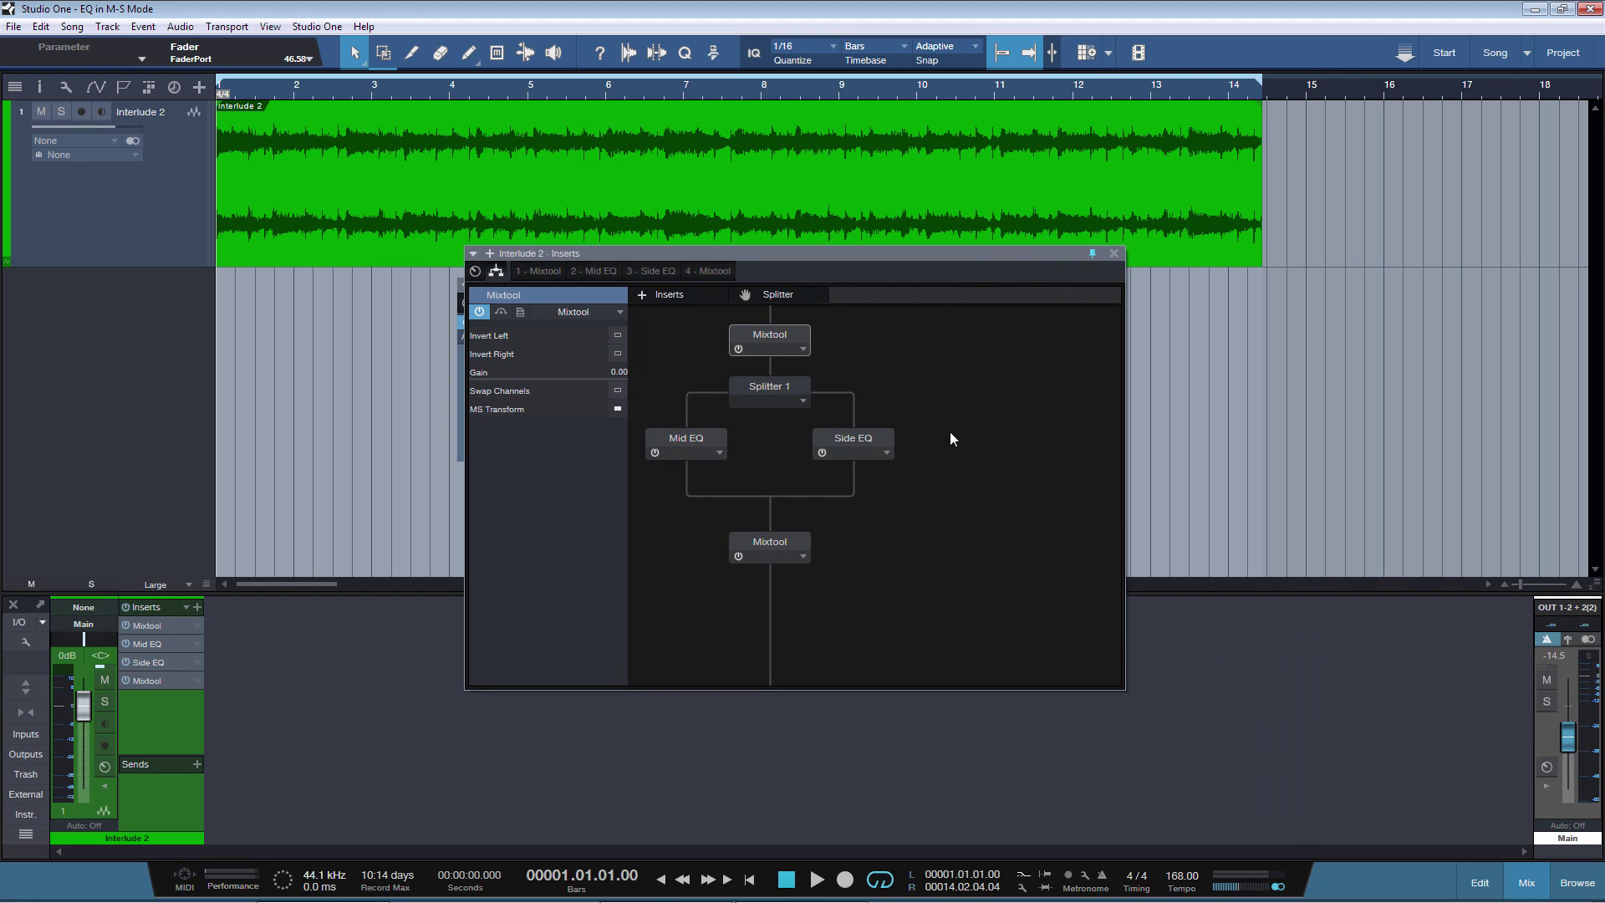
Place the Mid EQ editor on the left and Side EQ on the right, then close routing.
double_click(687, 437)
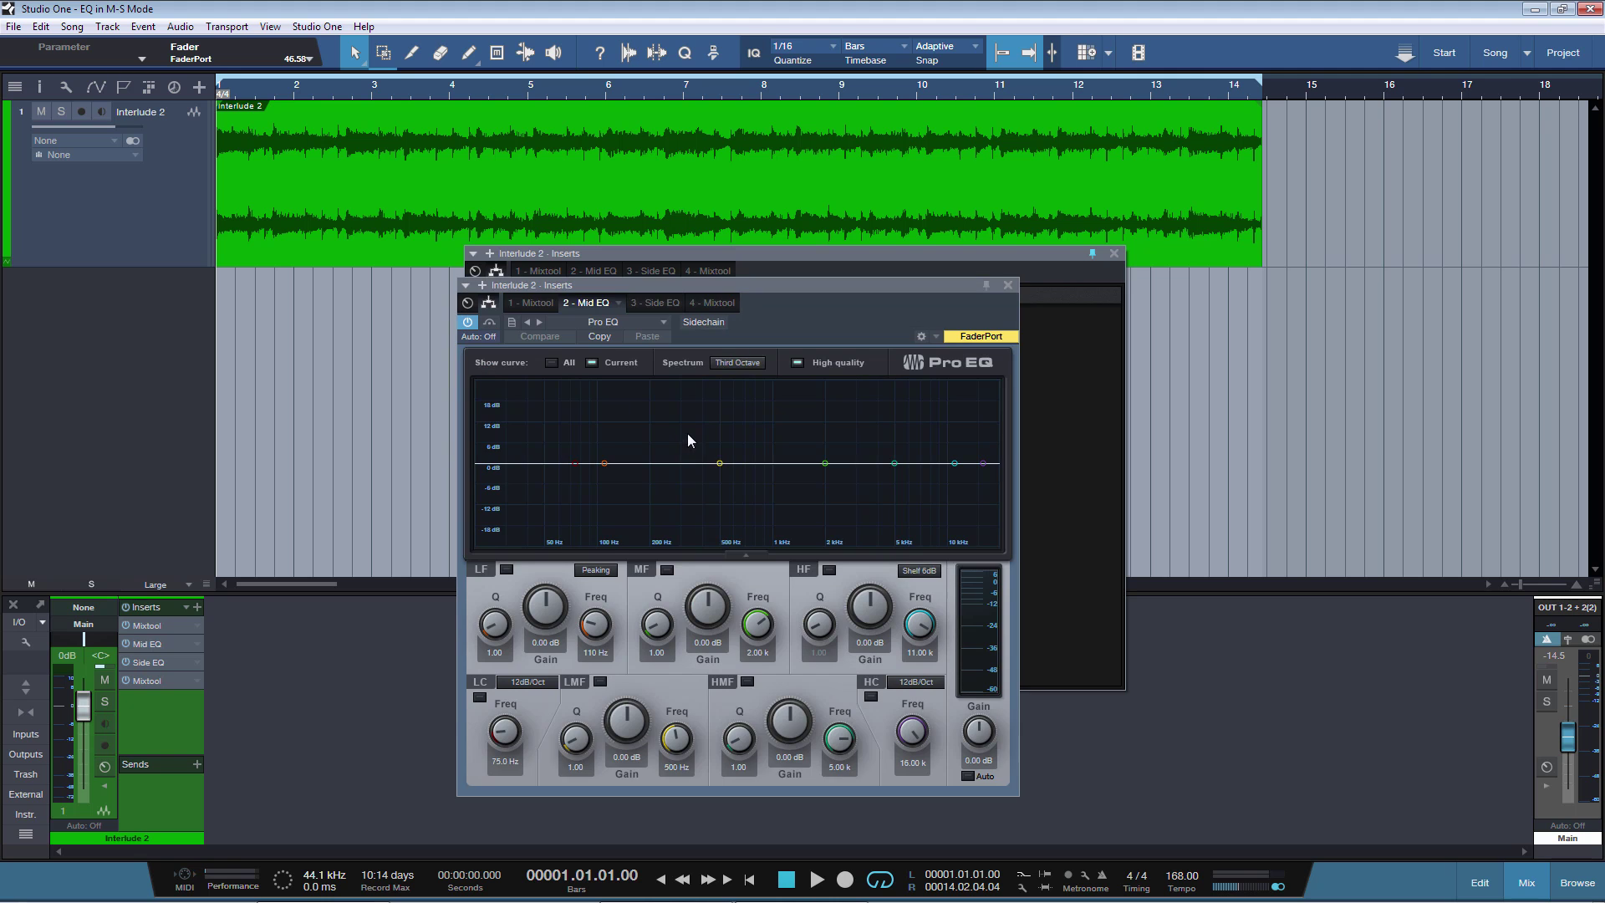
left_click_drag(909, 289, 623, 219)
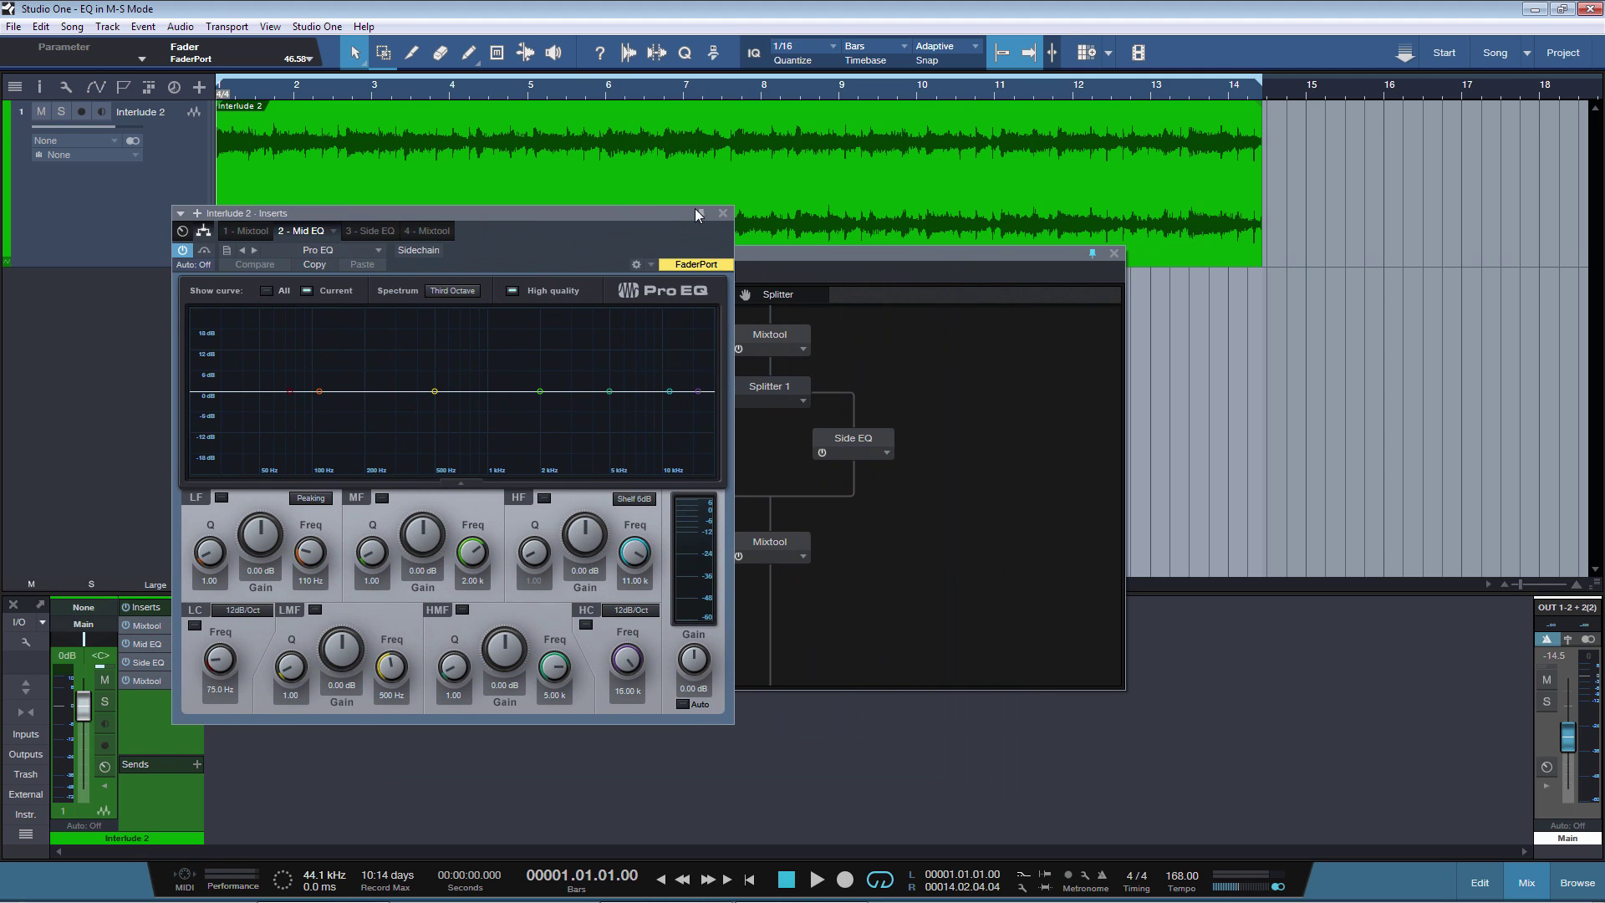
double_click(857, 443)
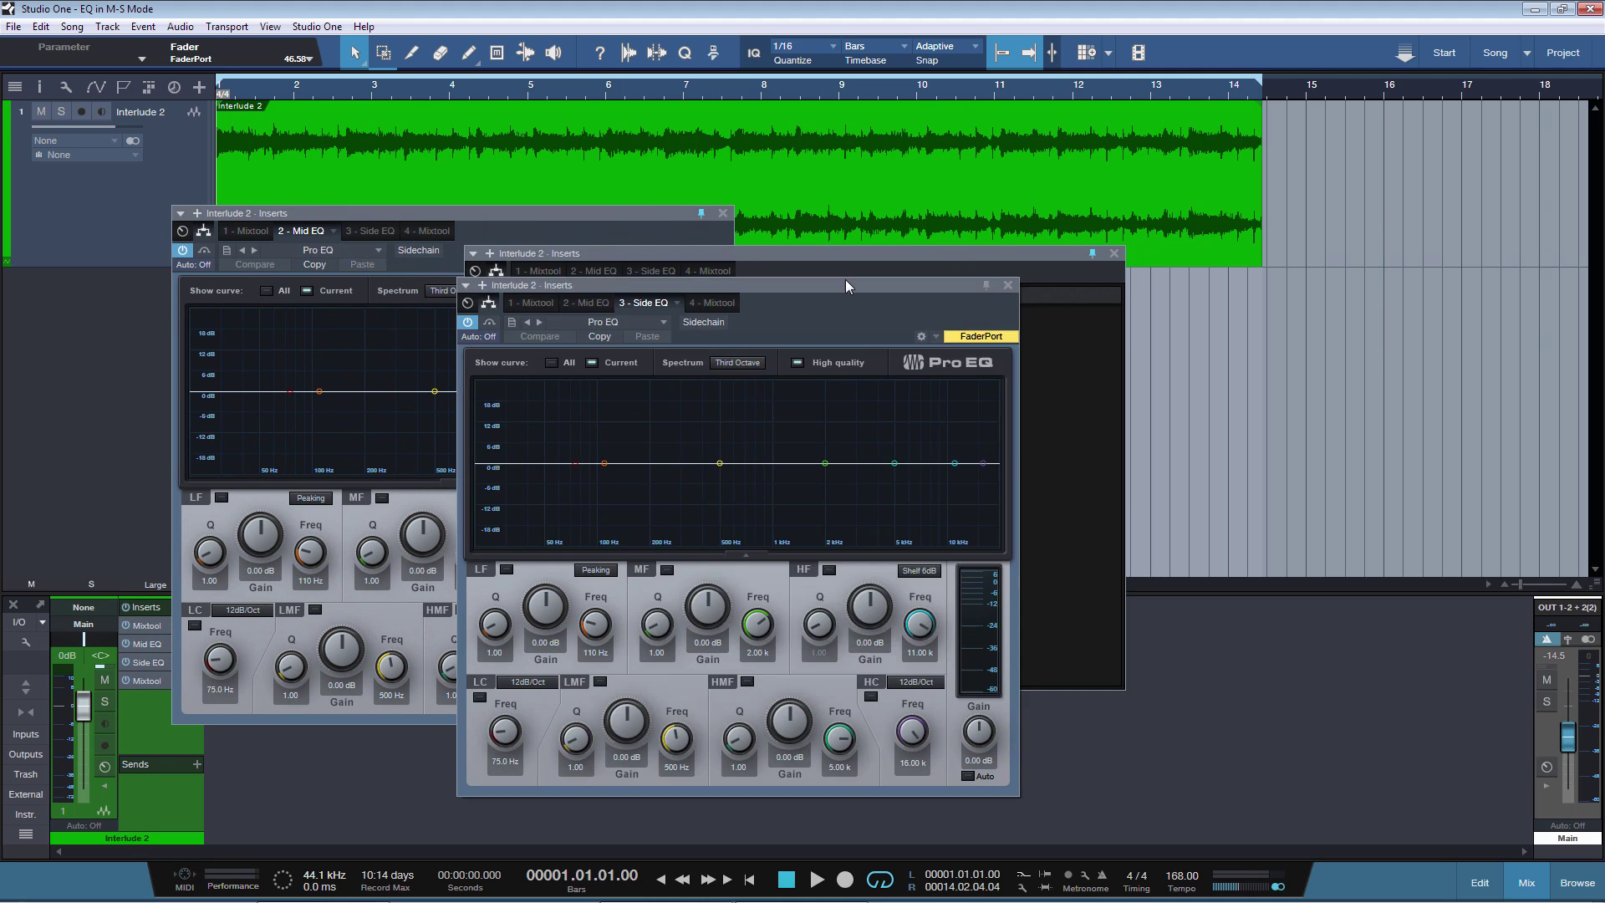
left_click_drag(845, 279, 1120, 228)
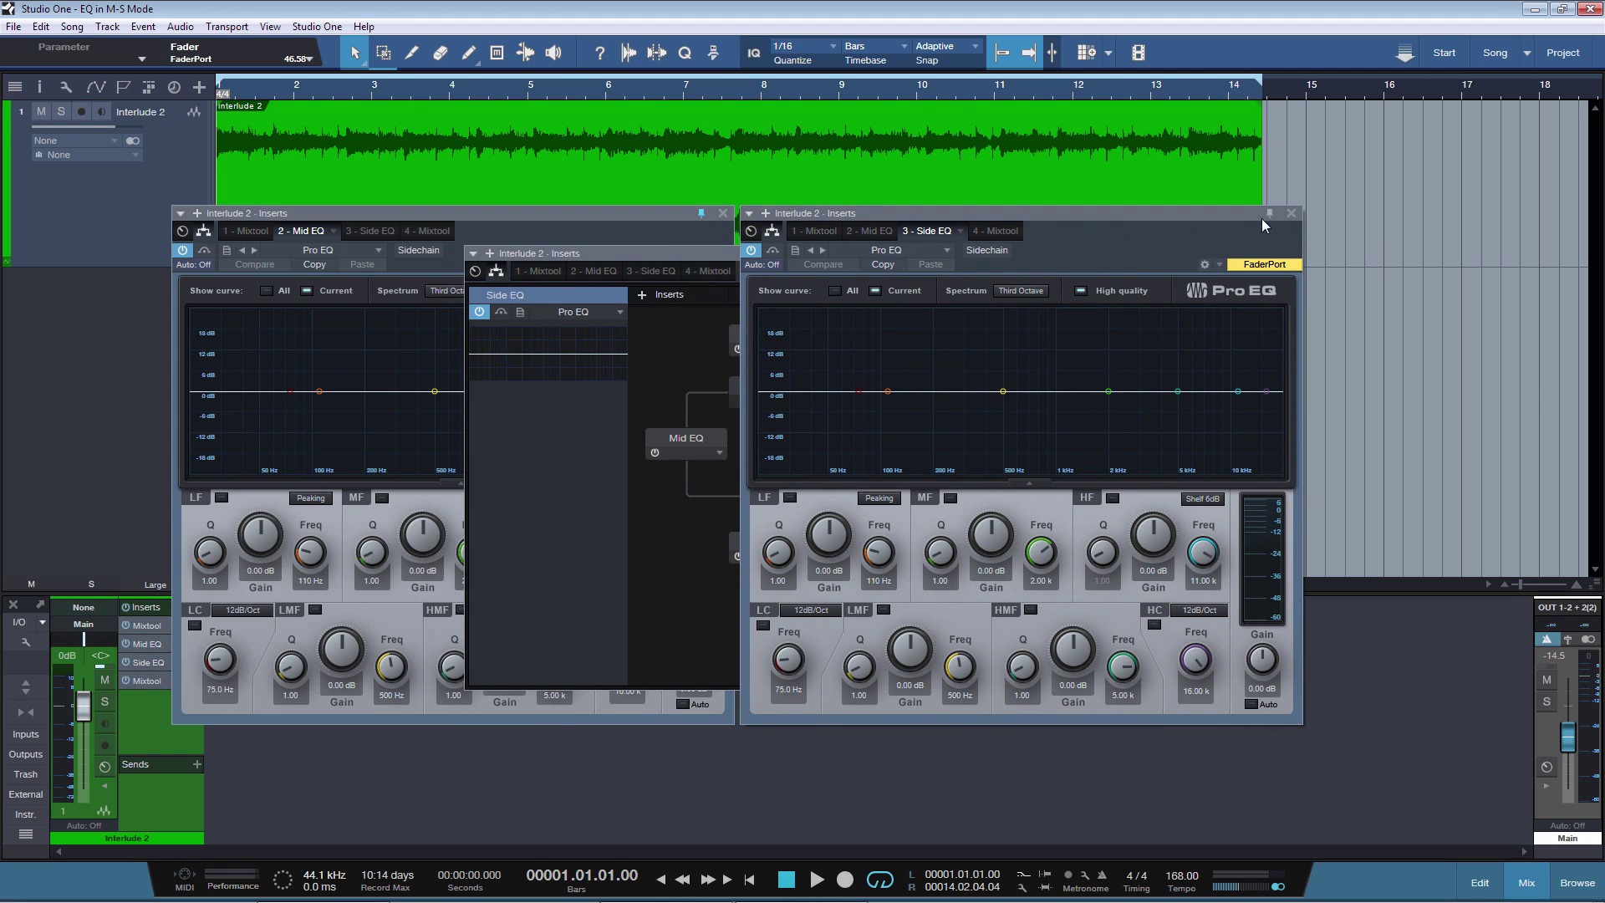
left_click(702, 330)
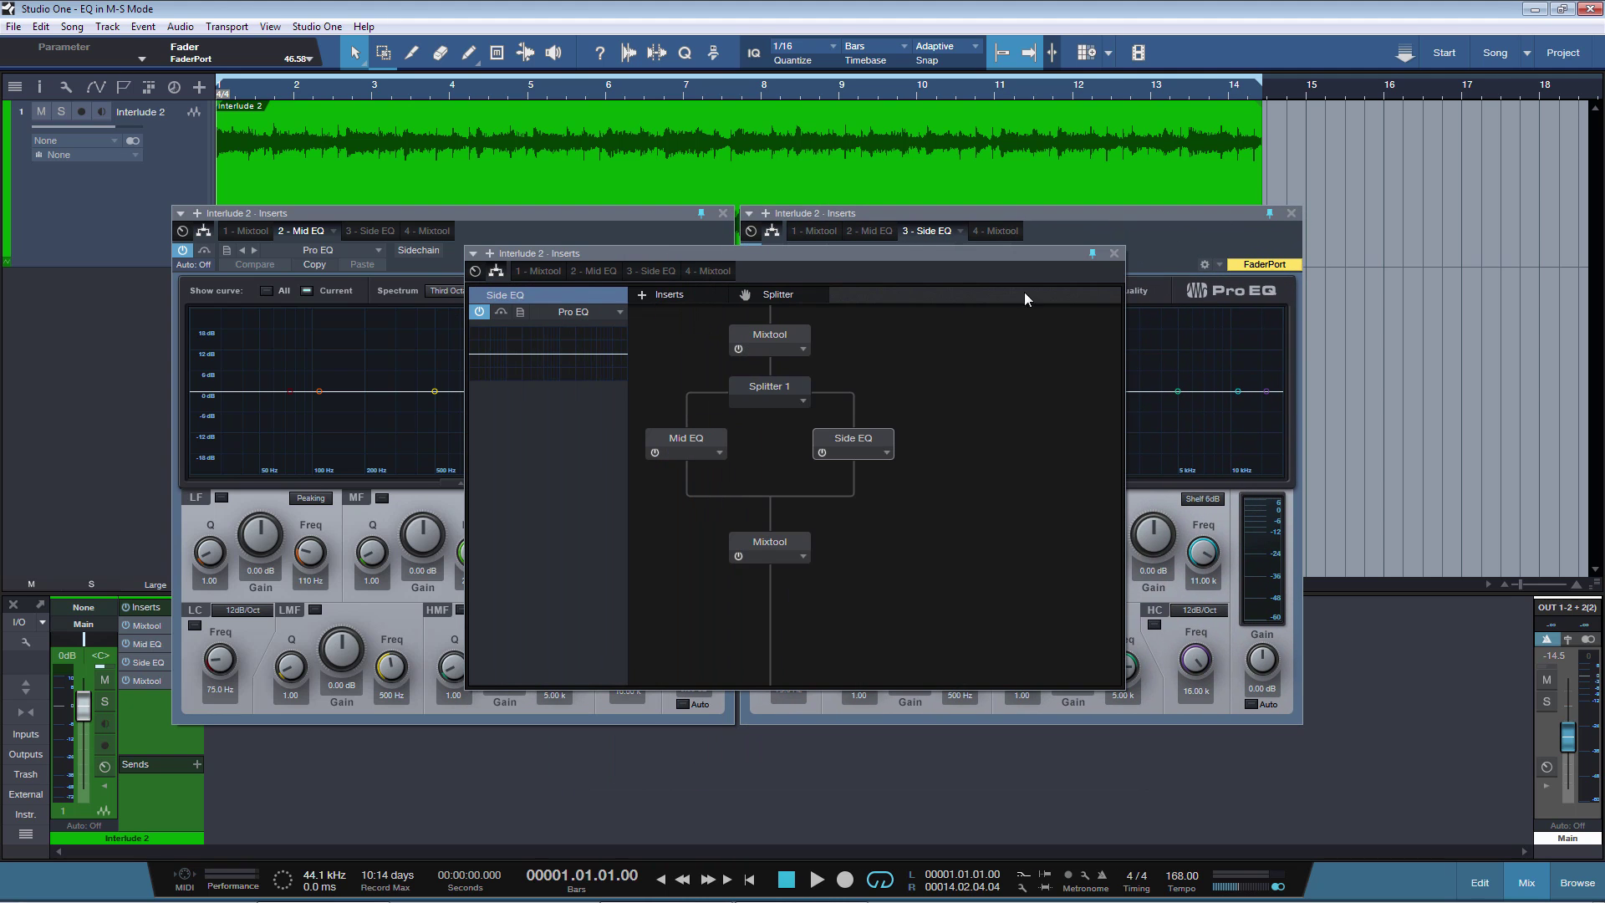
left_click(1115, 254)
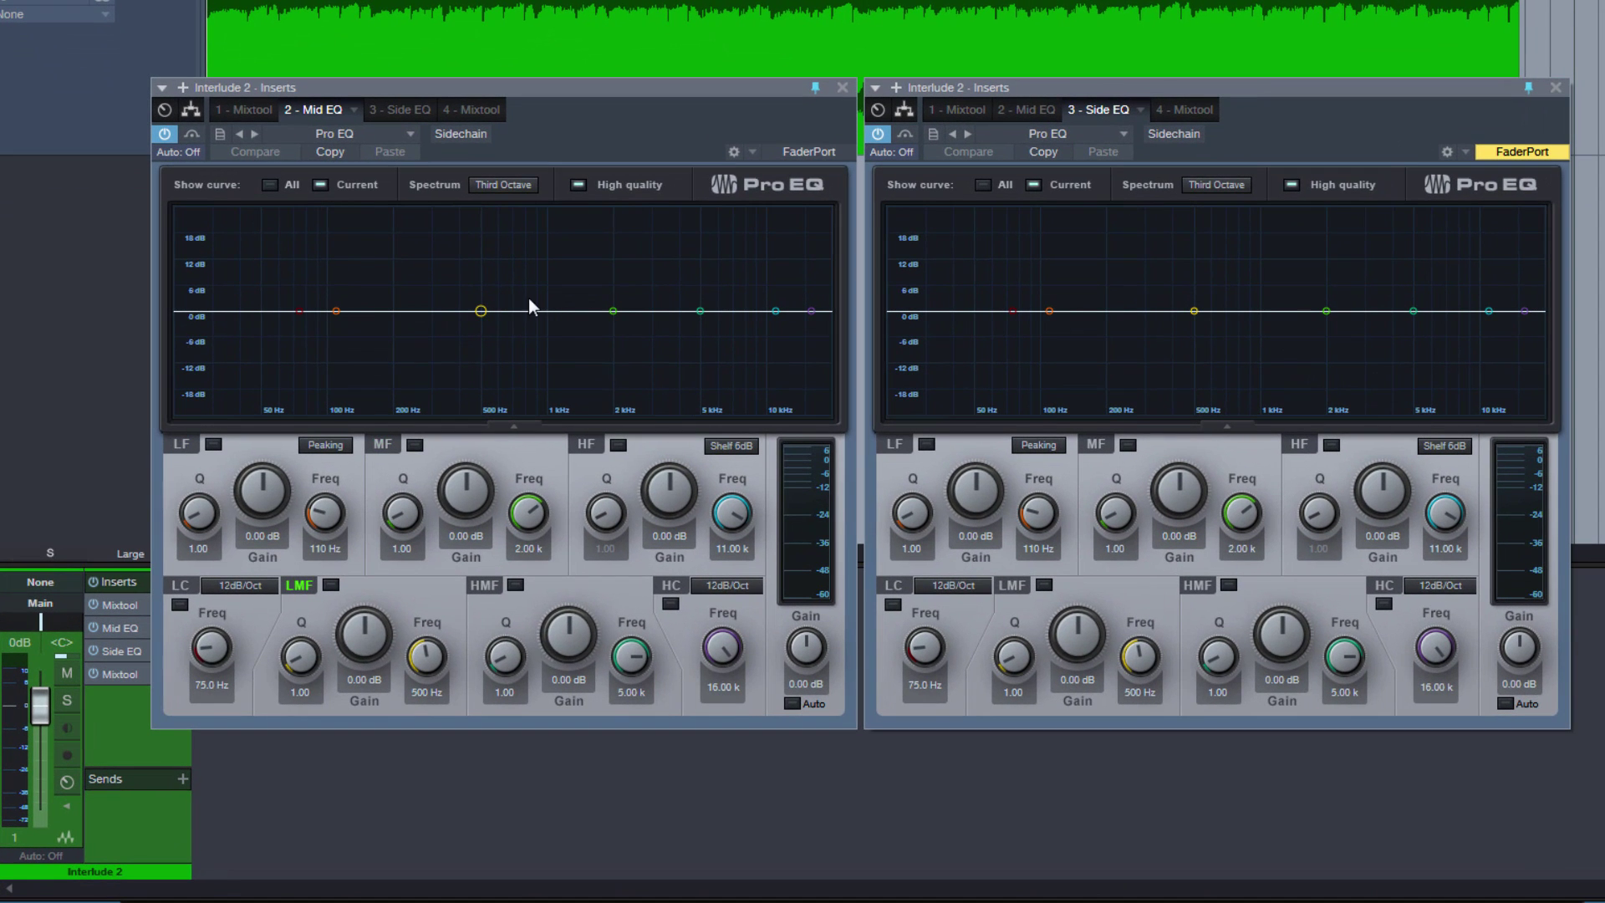
Start playback and turn the Mid EQ low band into a boosted 6 dB low shelf.
key("space")
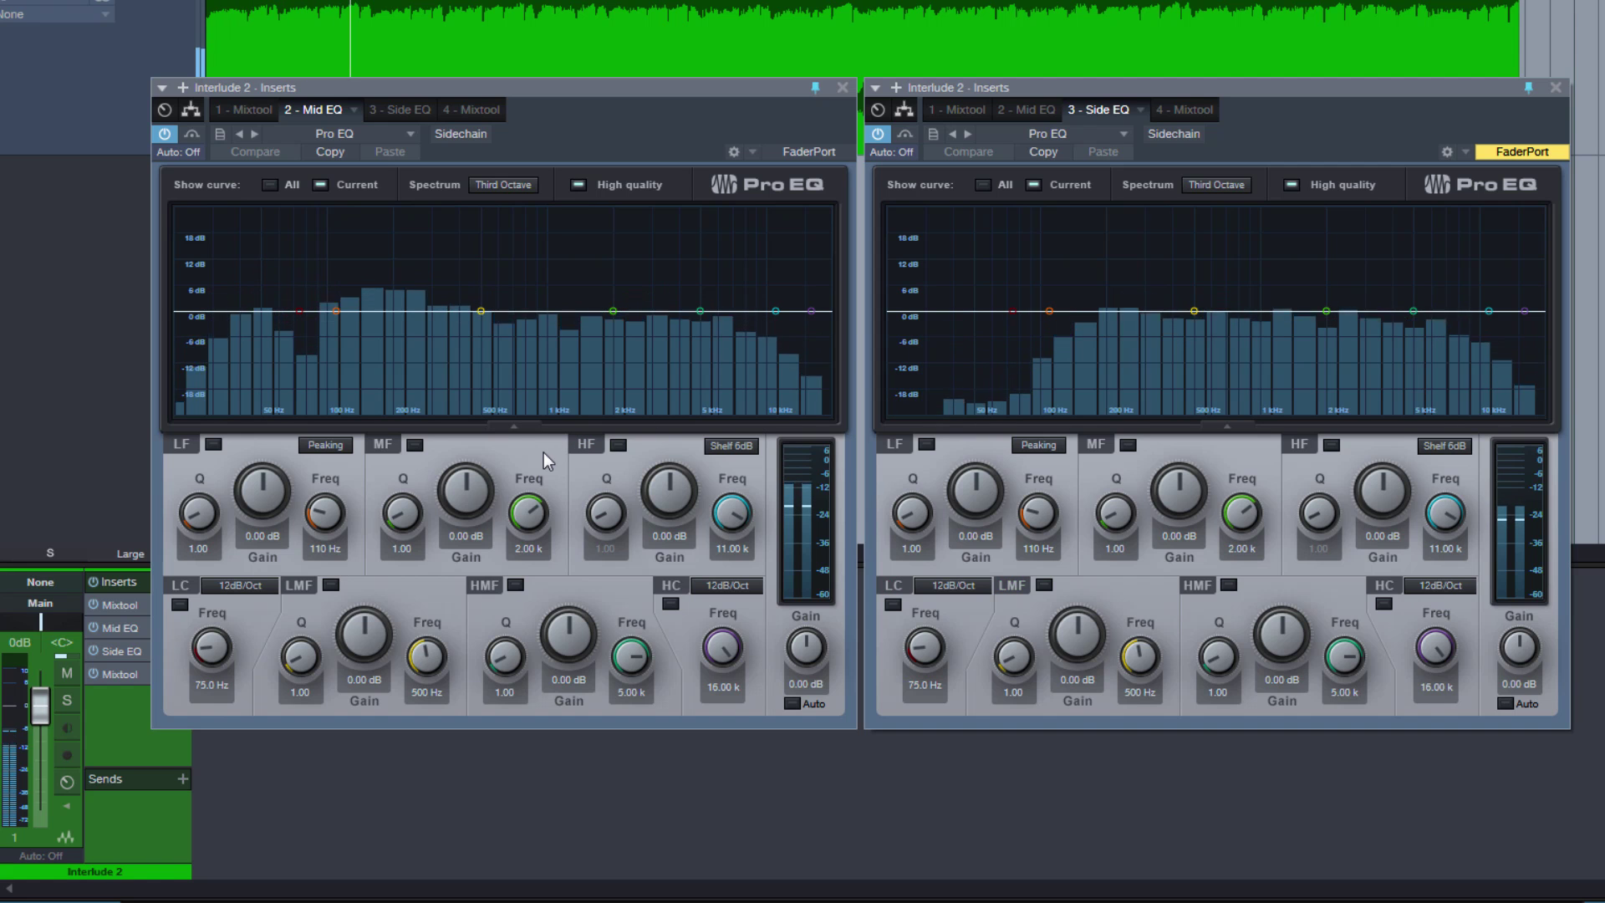
left_click(215, 445)
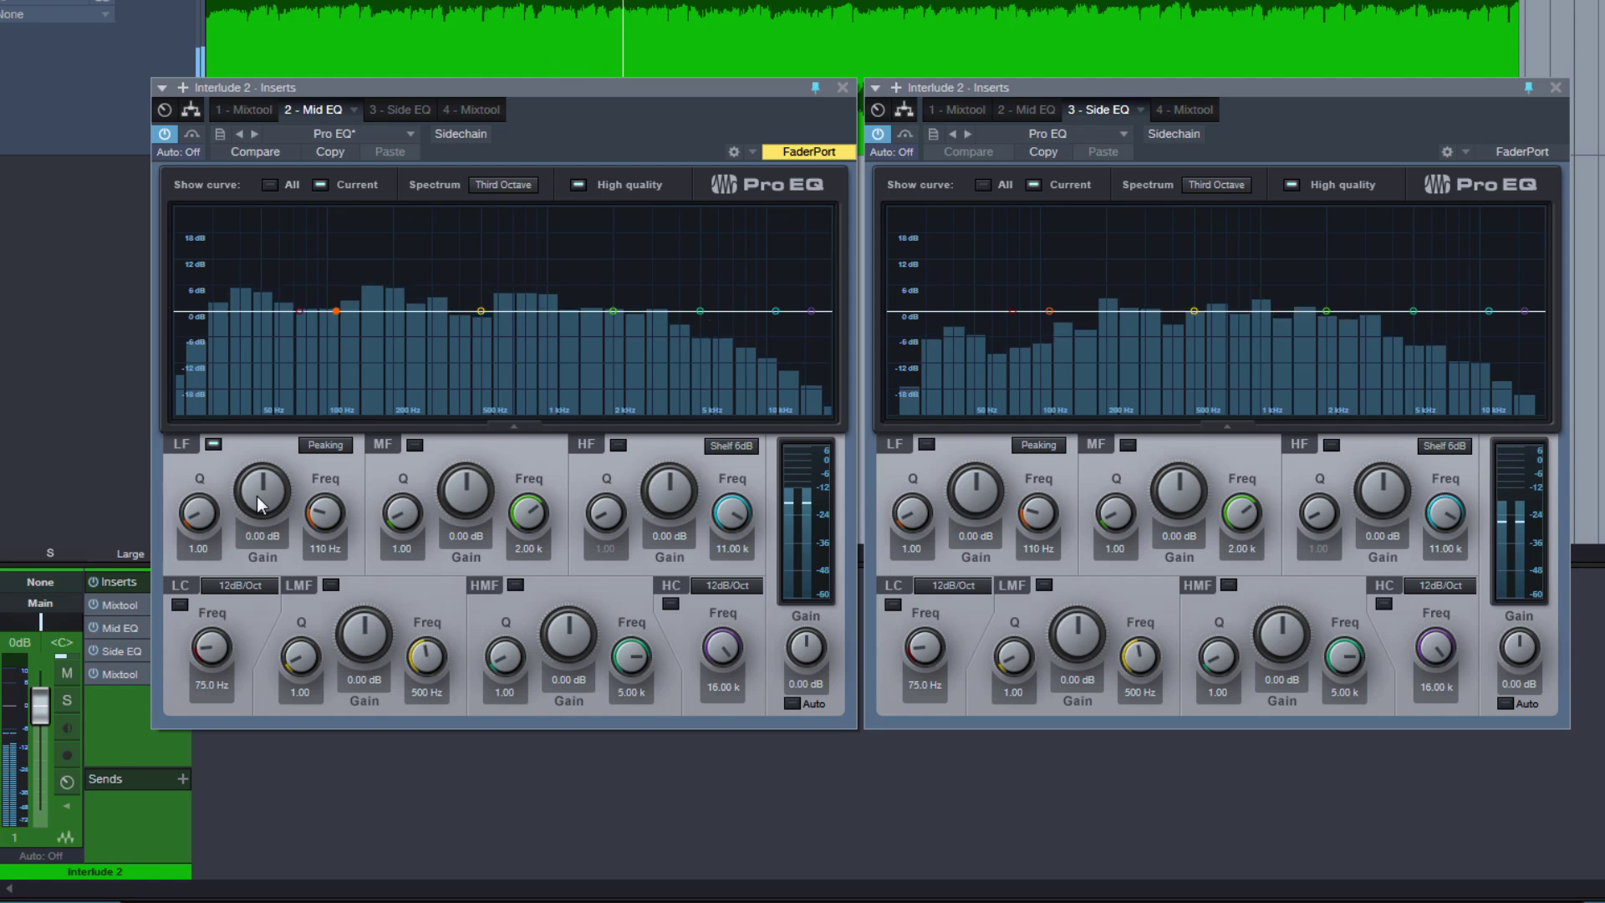
left_click(322, 446)
left_click(341, 487)
left_click_drag(259, 488, 248, 481)
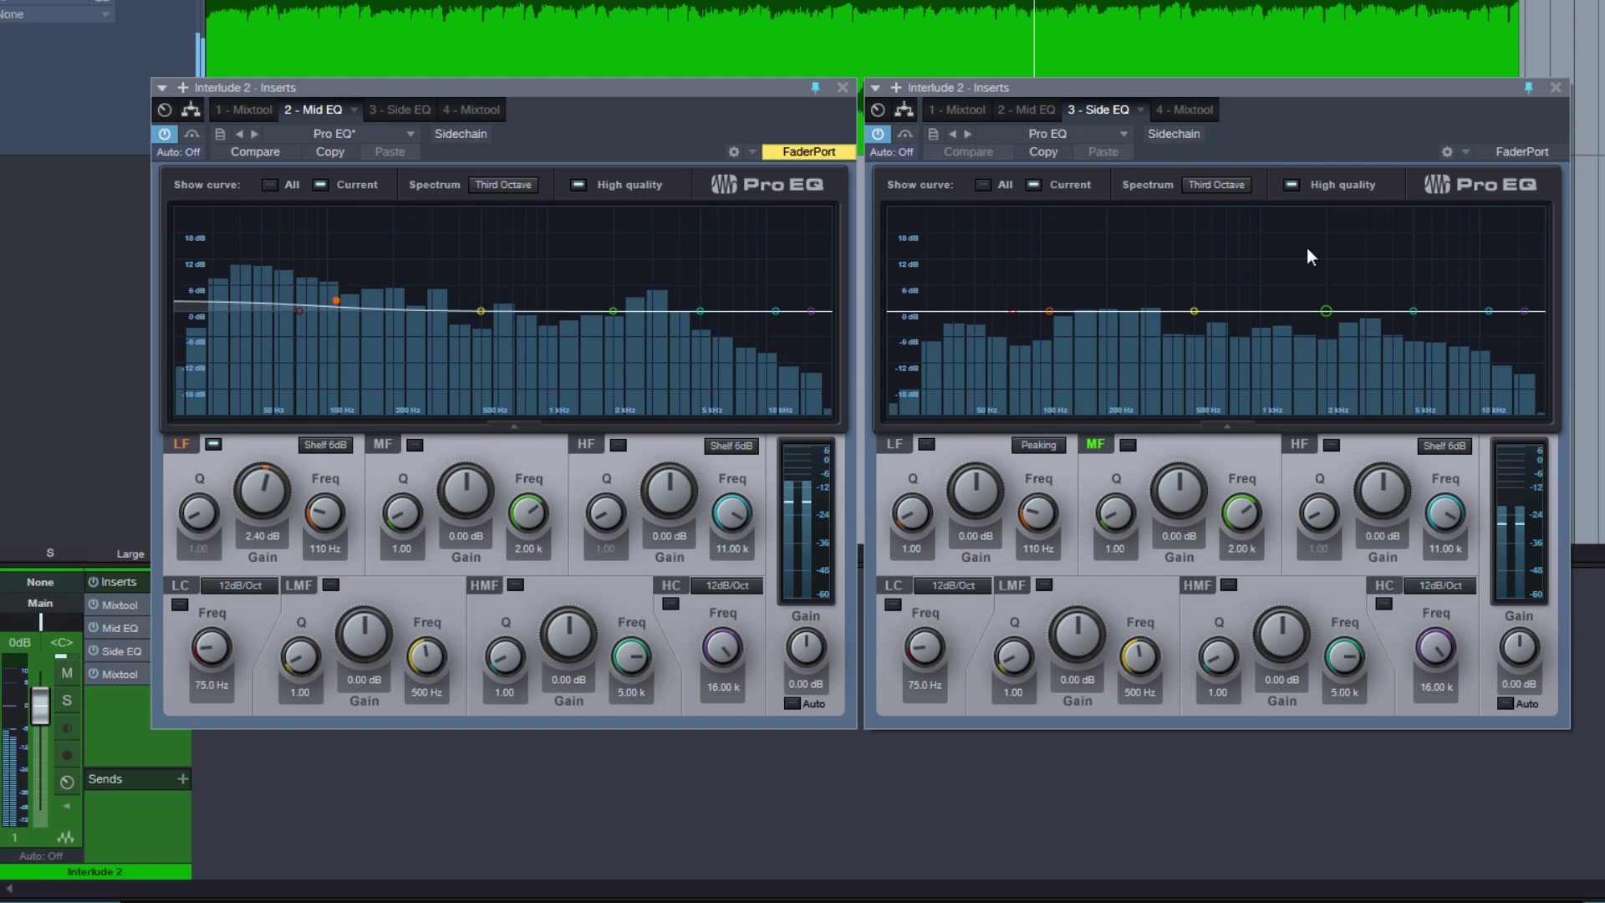
Add a 106 Hz Side EQ low cut and a 3.36 dB high shelf at 6.55 kHz, then bypass inserts.
left_click(892, 603)
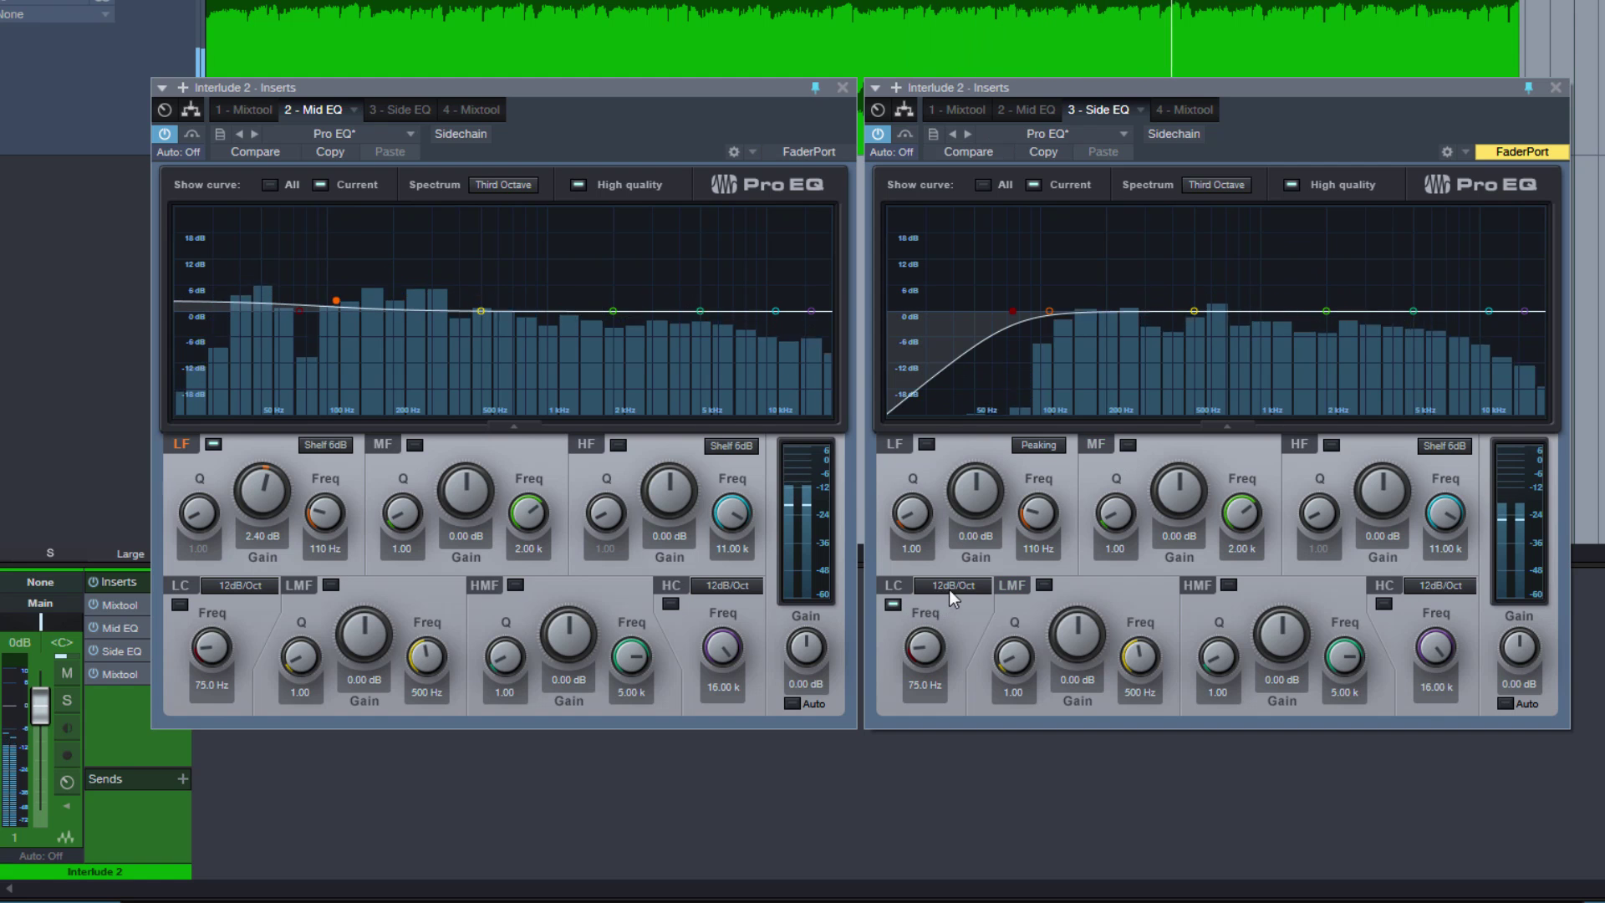
left_click_drag(924, 649, 922, 640)
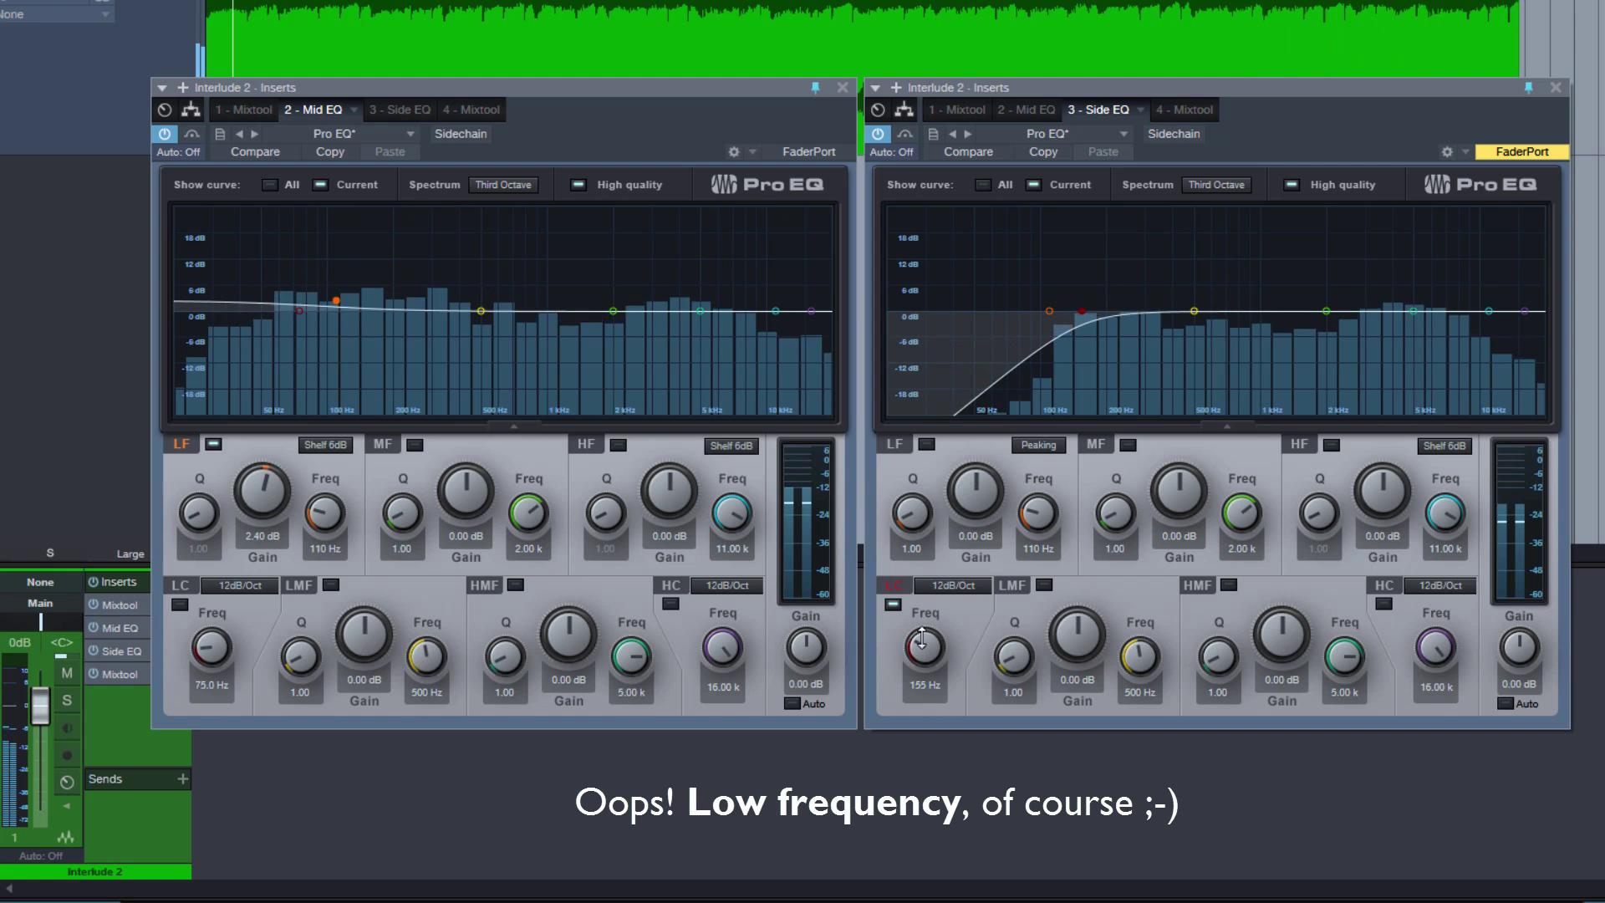
left_click(1332, 445)
left_click_drag(1441, 507, 1382, 487)
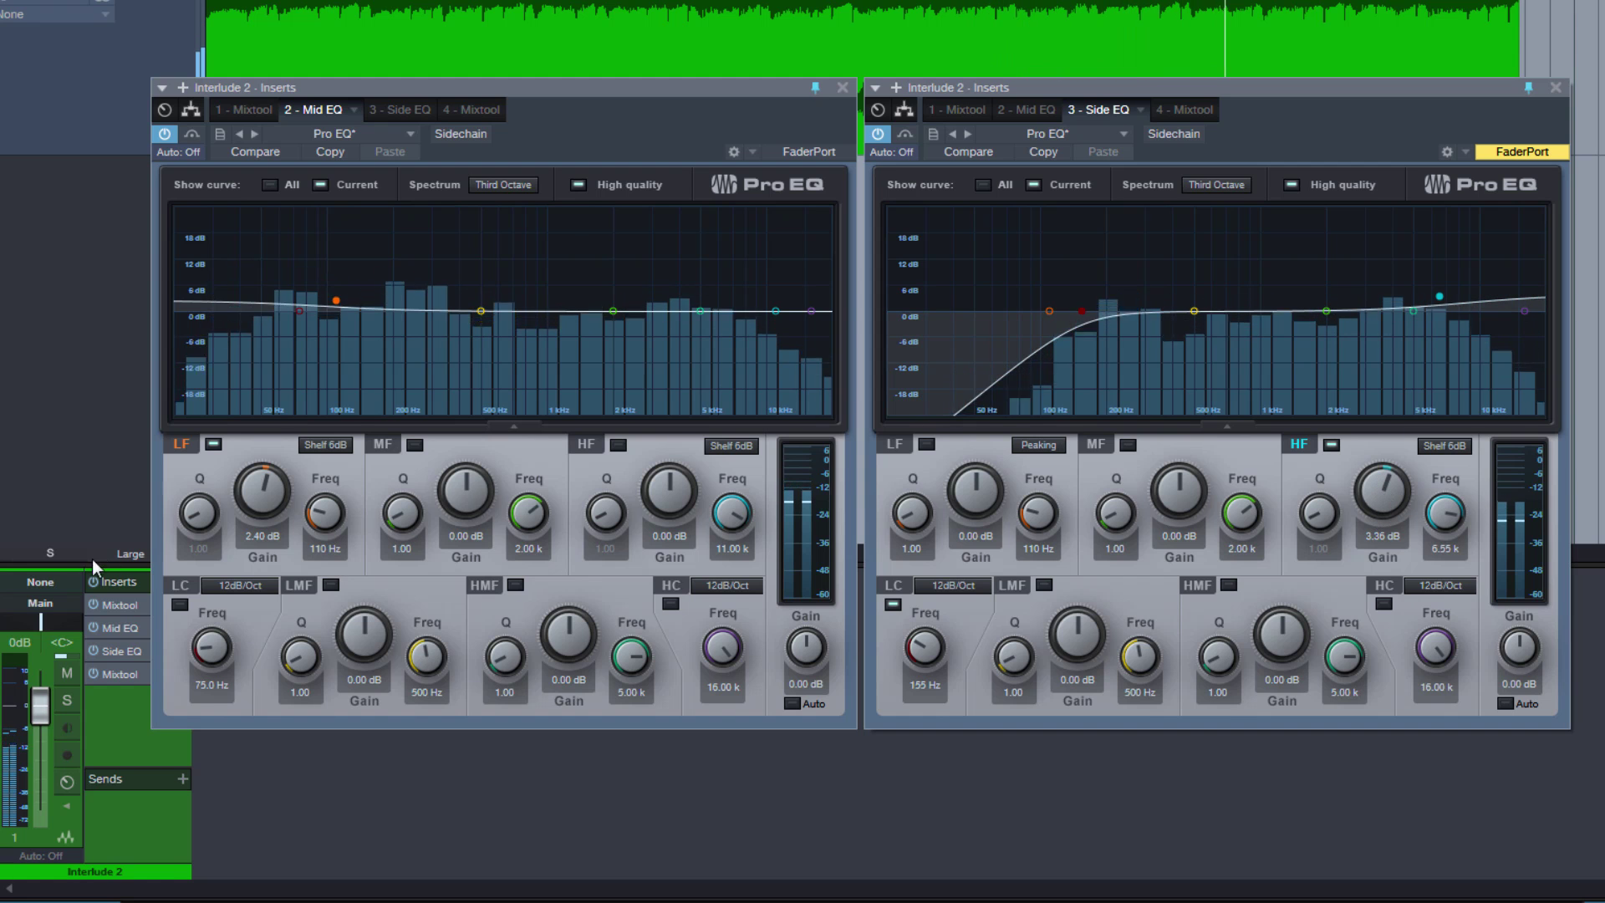
left_click(94, 583)
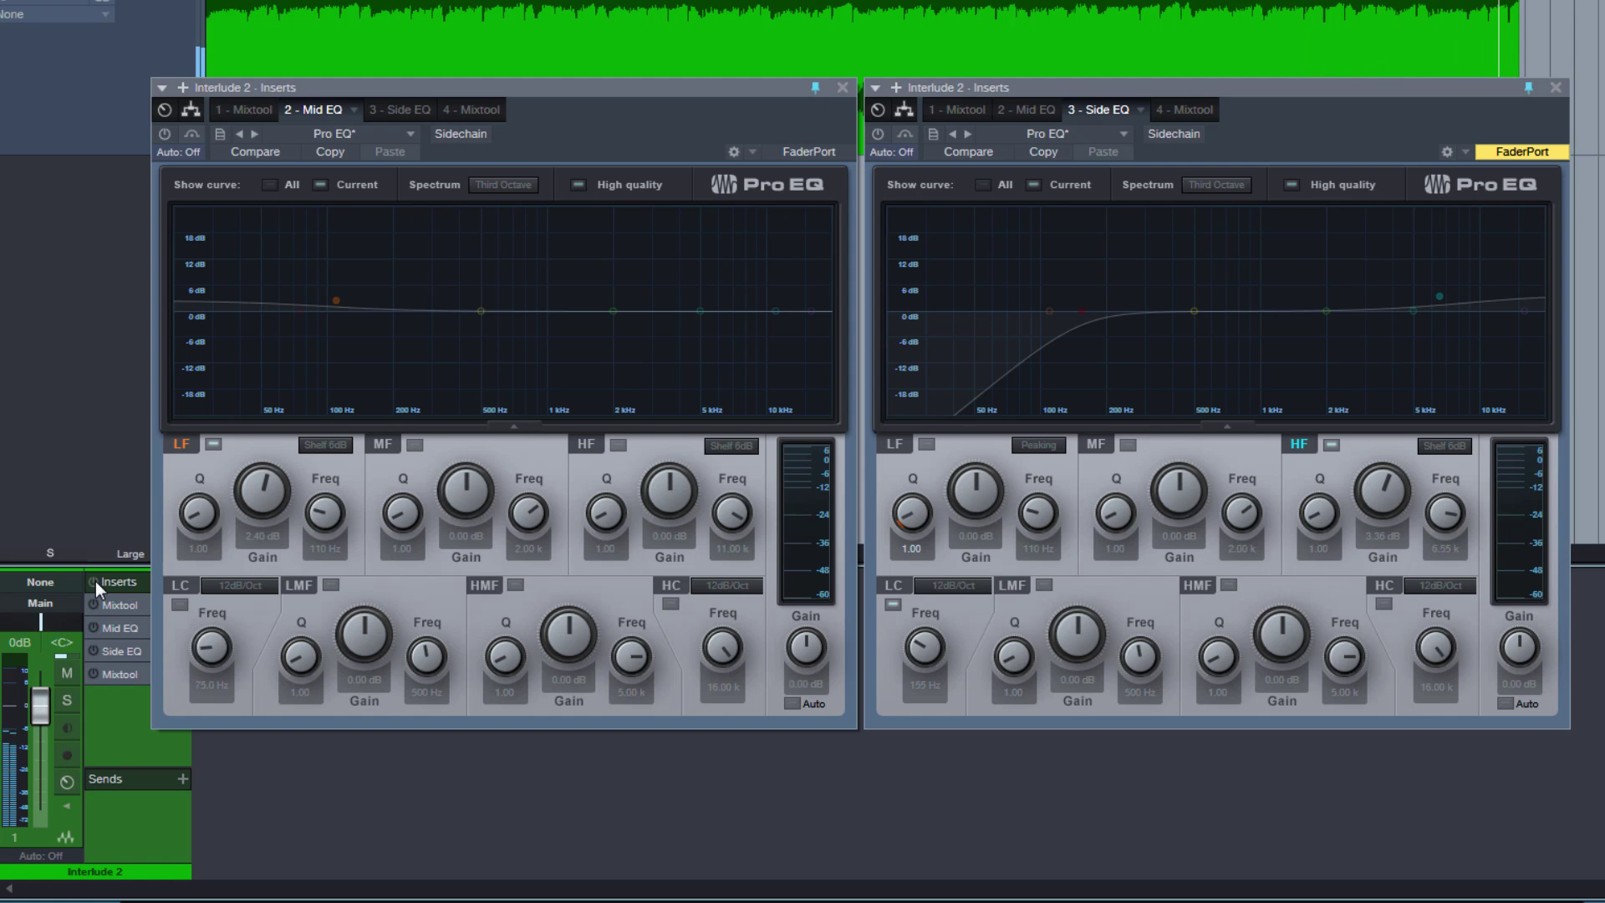
Re-enable the inserts, play, and try raising the Mid EQ output gain before resetting it to 0 dB.
left_click(95, 582)
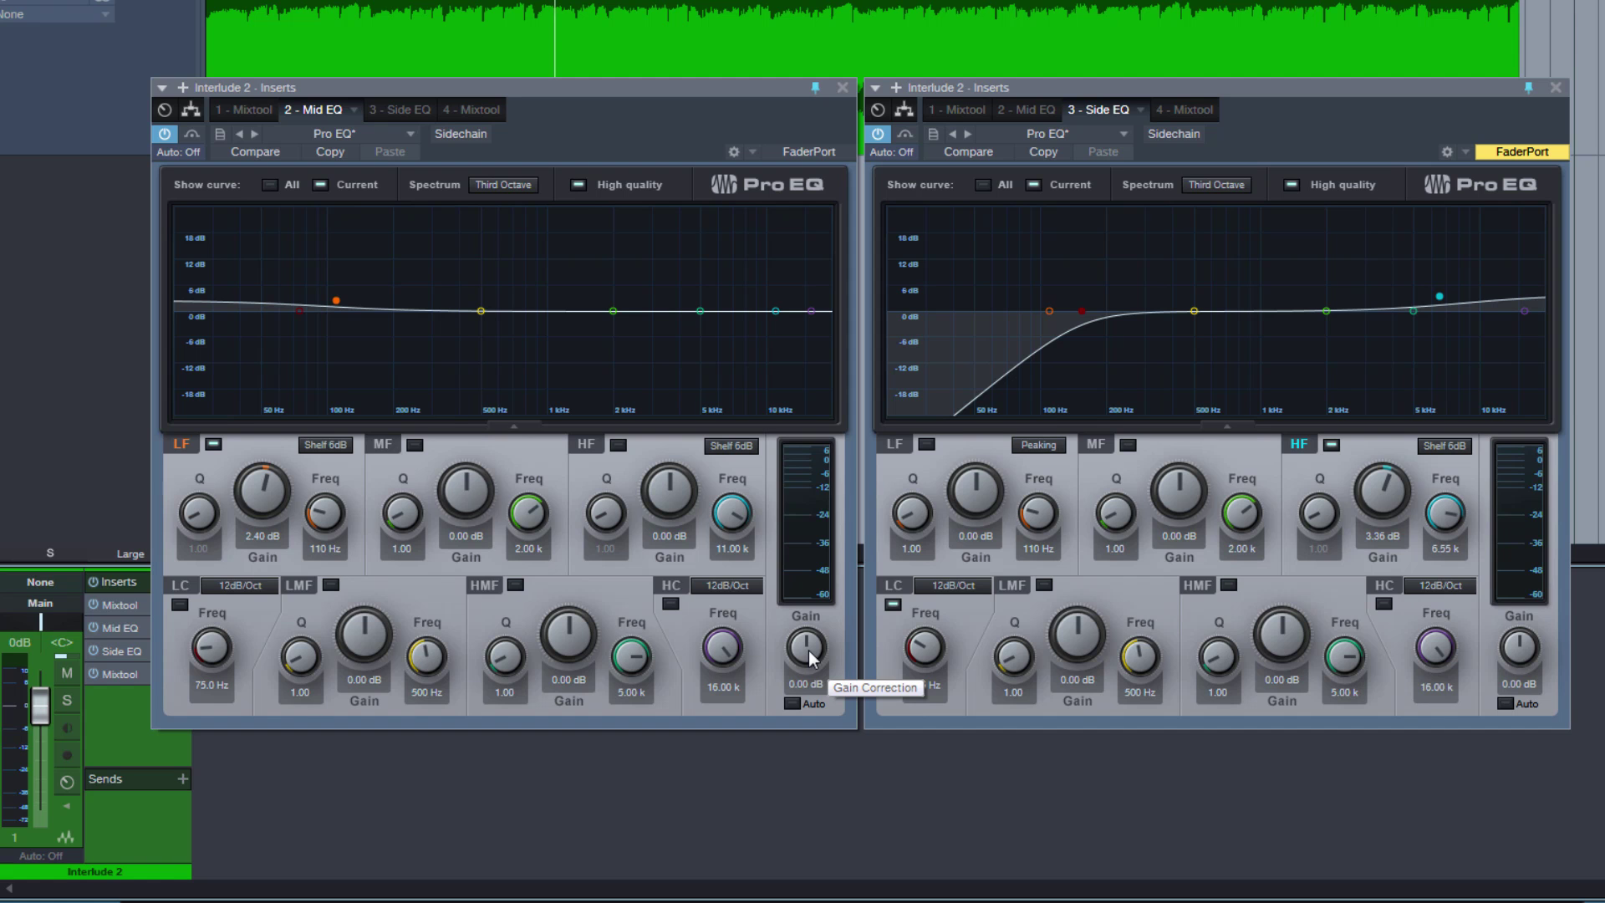
key("space")
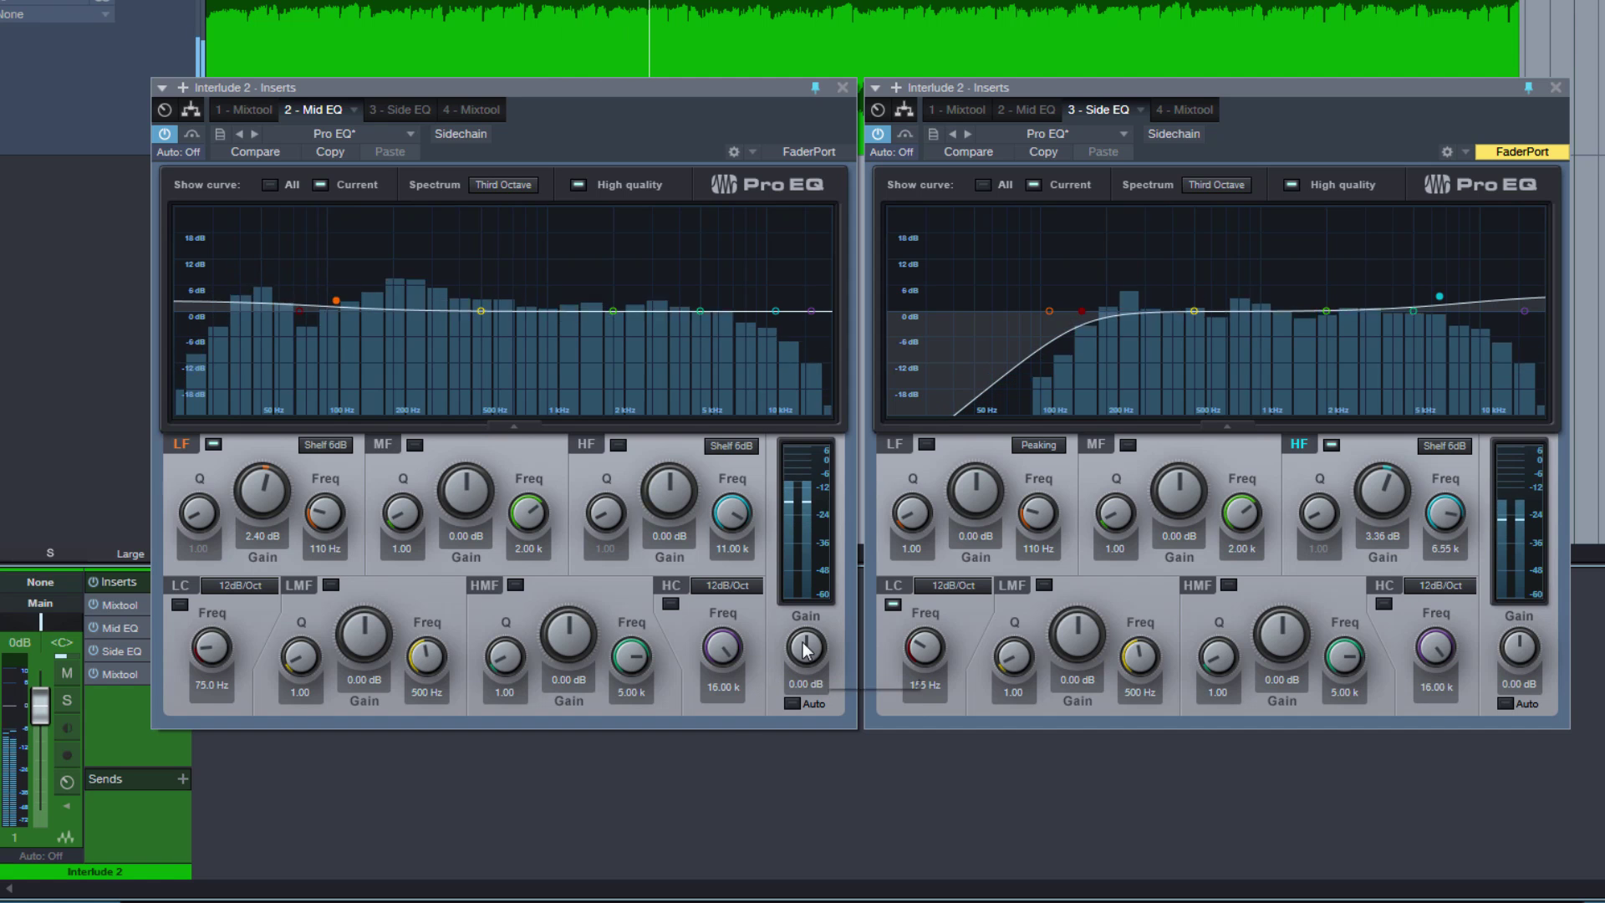
mouse_move(803, 640)
left_mouse_down()
mouse_move(795, 771)
mouse_move(791, 599)
mouse_move(791, 620)
left_mouse_up()
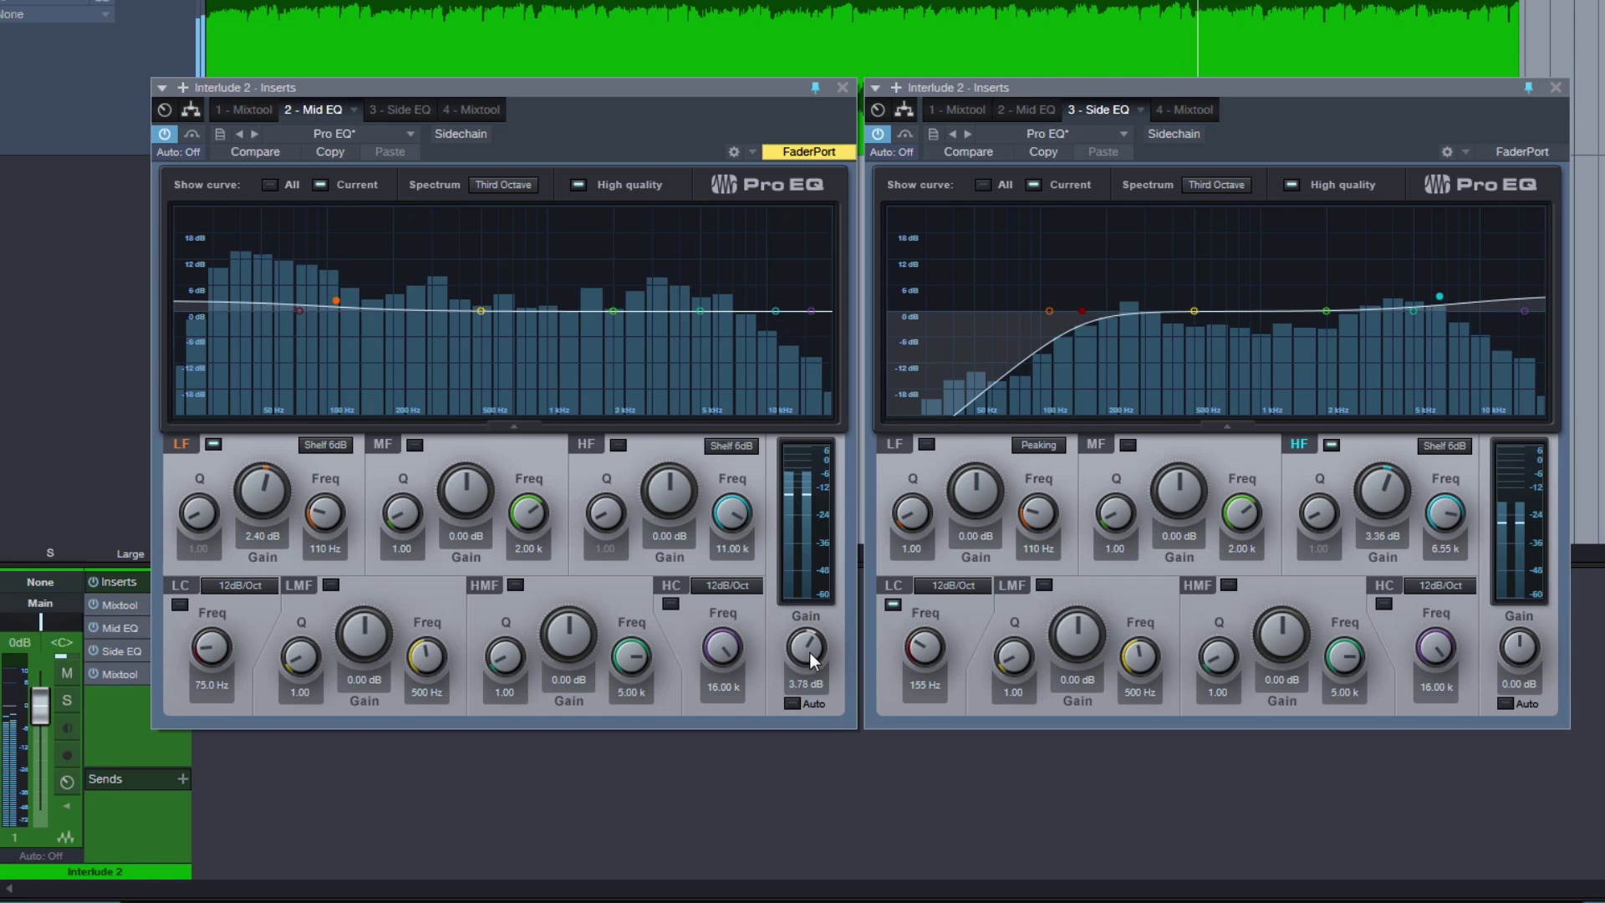
double_click(808, 656)
Raise the Side EQ output gain to 2.70 dB and A/B it by toggling insert bypass.
left_click(1518, 654)
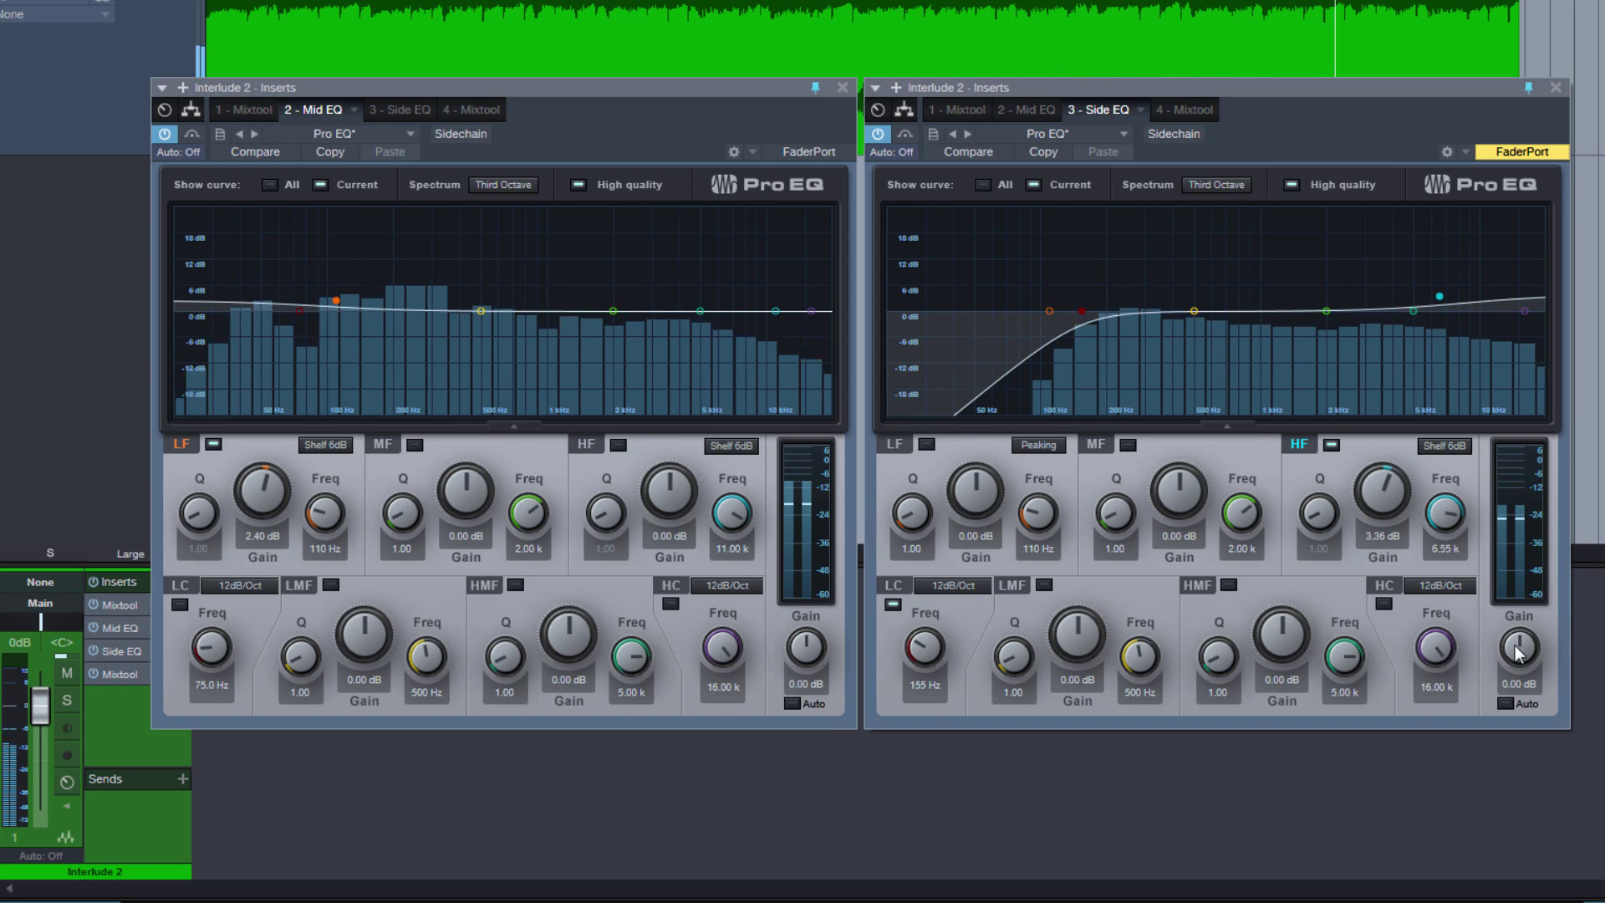
left_click_drag(1518, 654, 1516, 636)
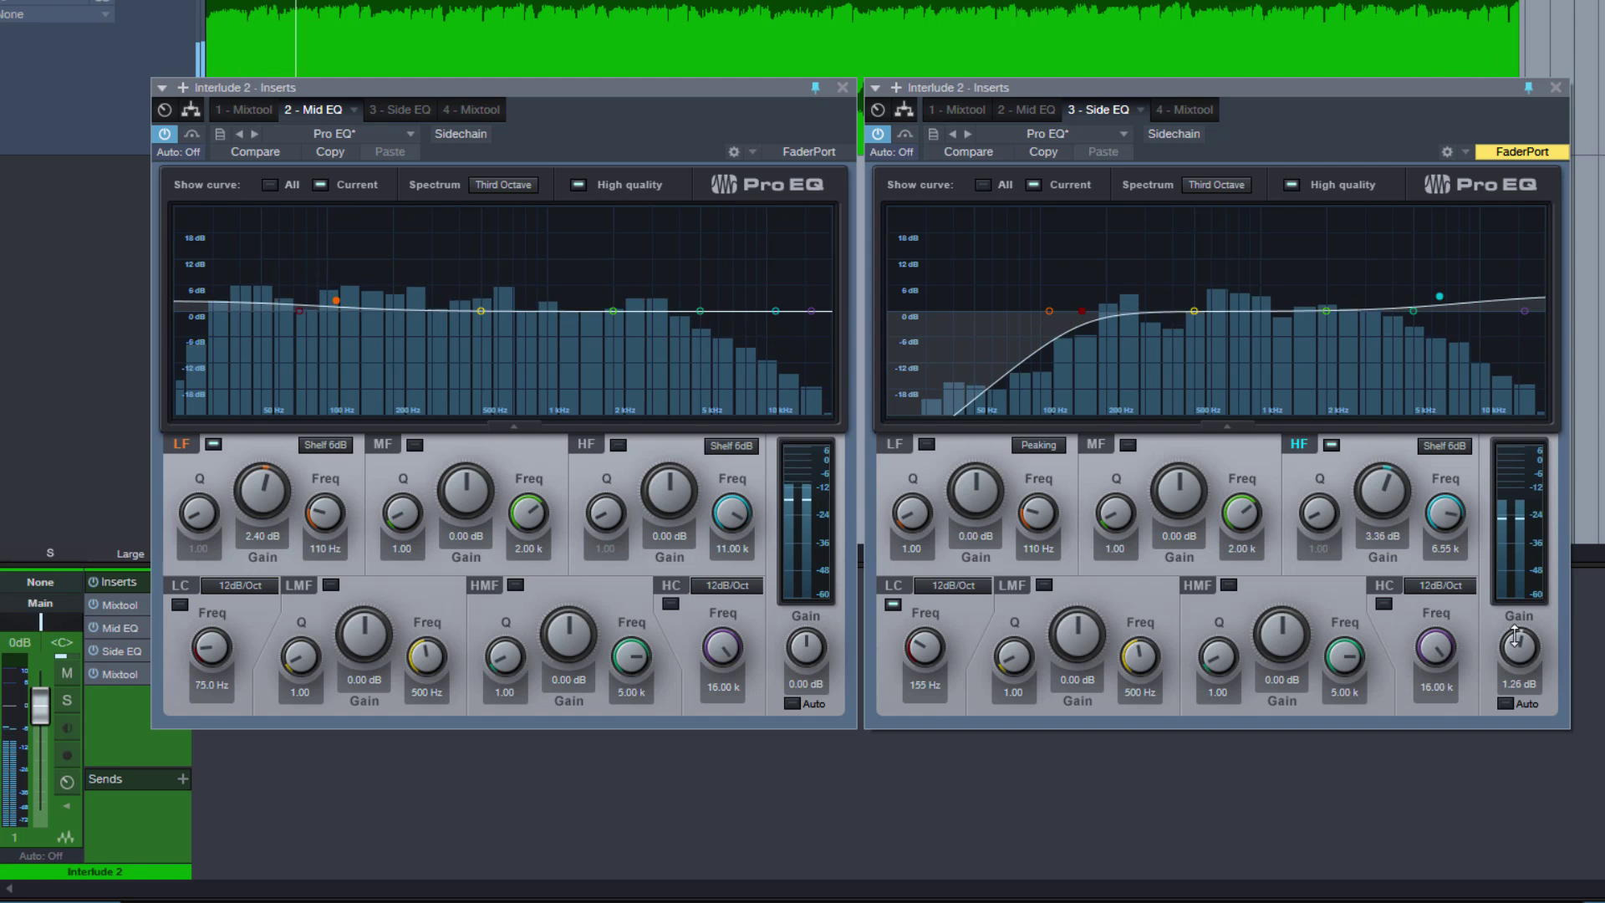
left_click_drag(1516, 634, 1517, 630)
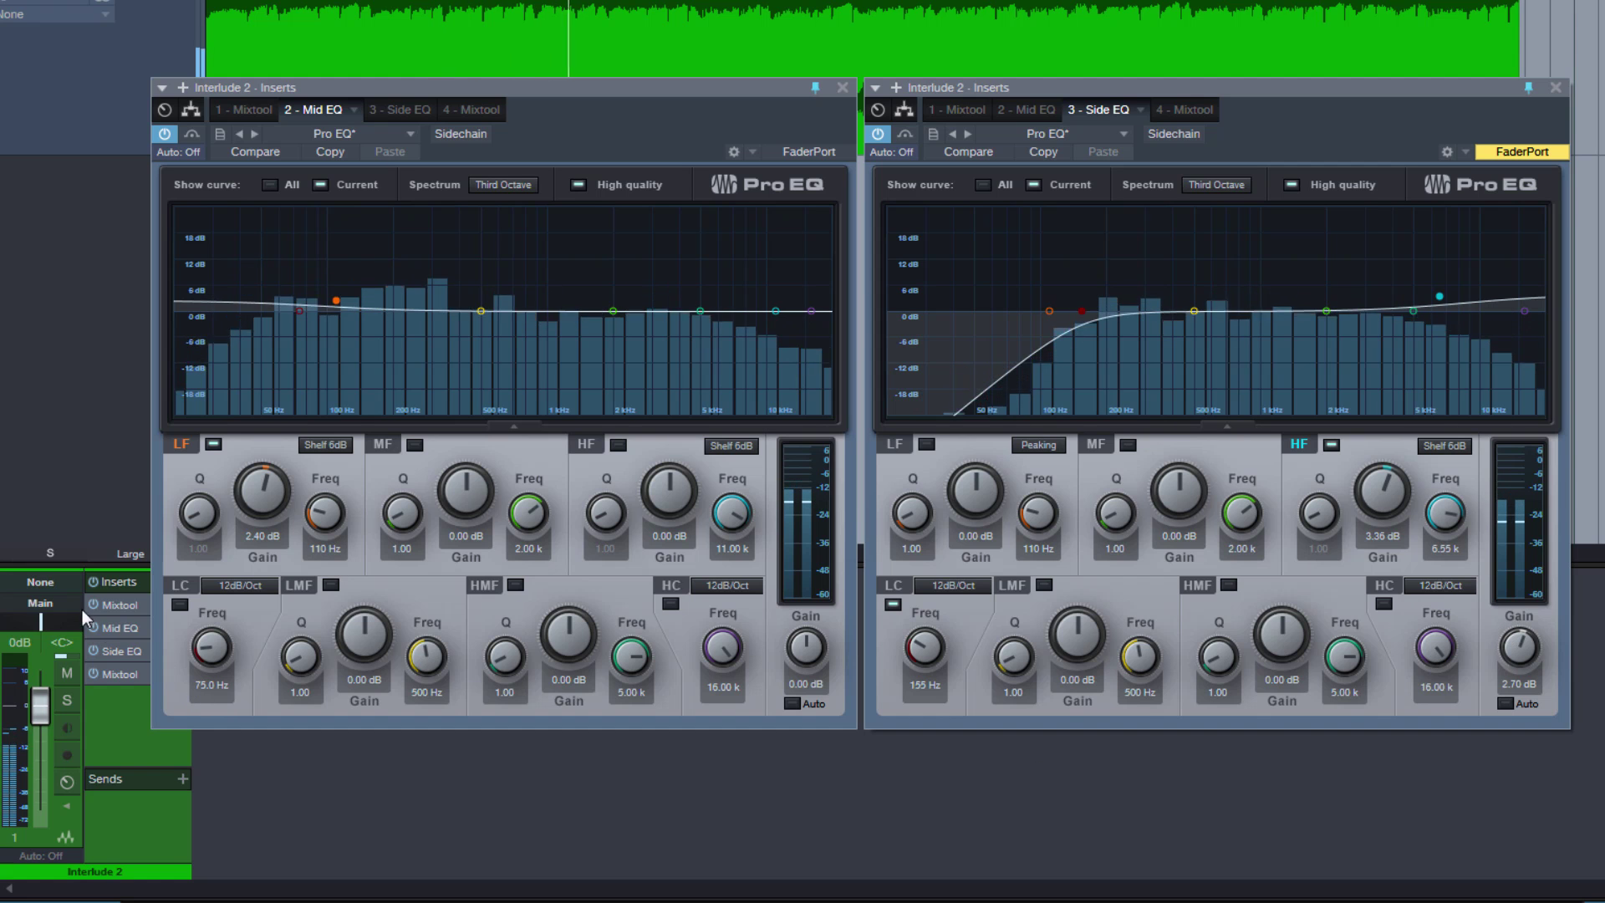
left_click(94, 582)
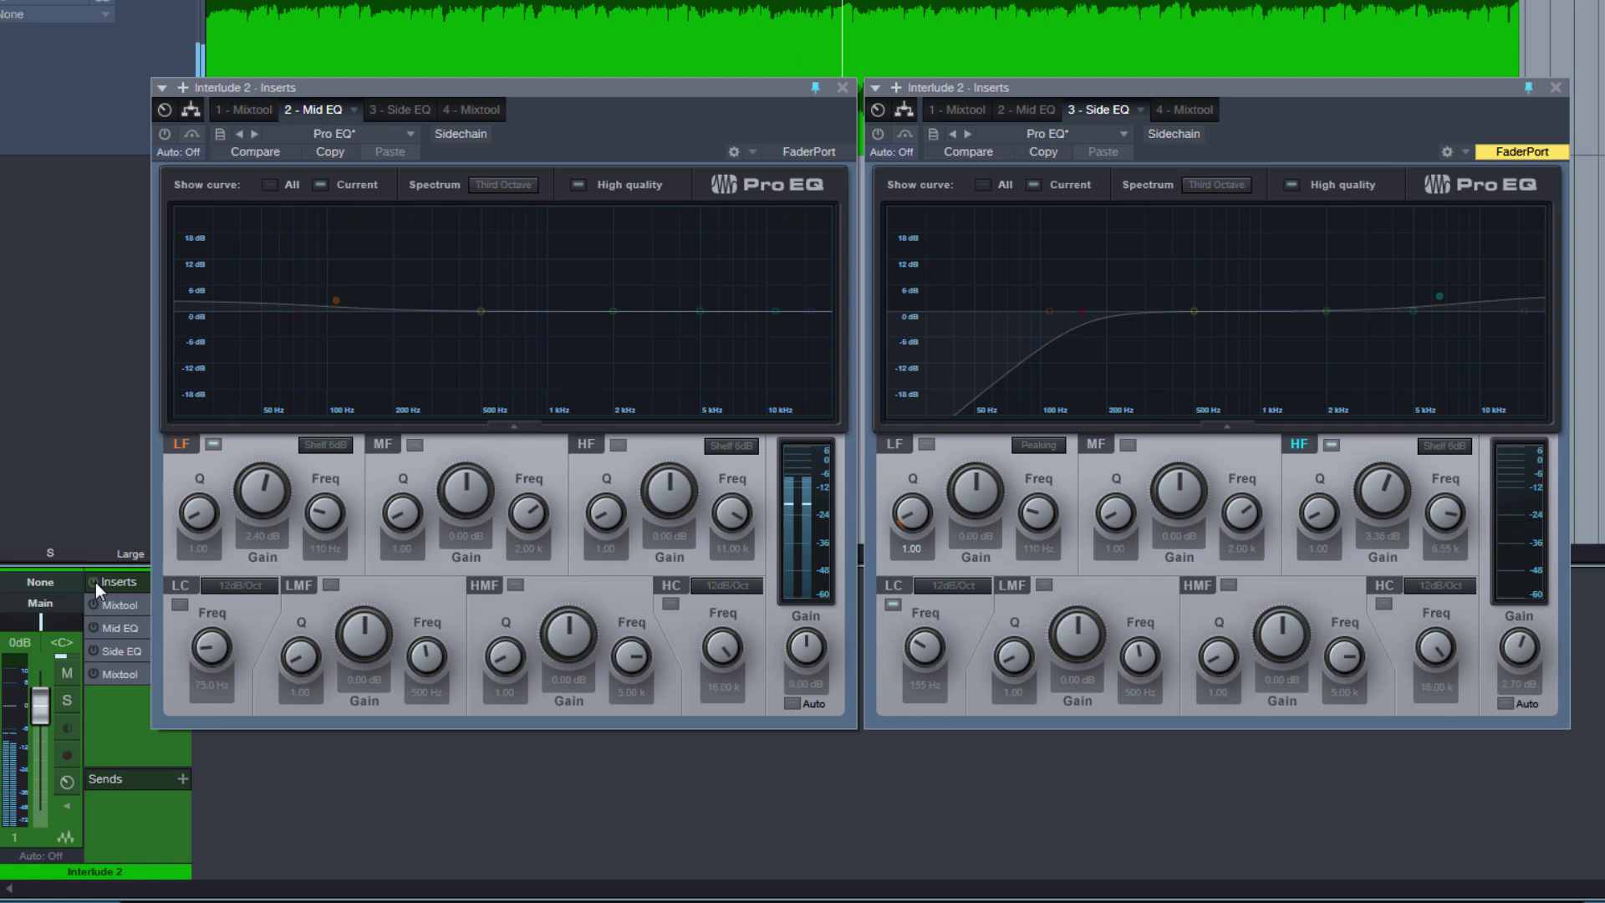
left_click(95, 583)
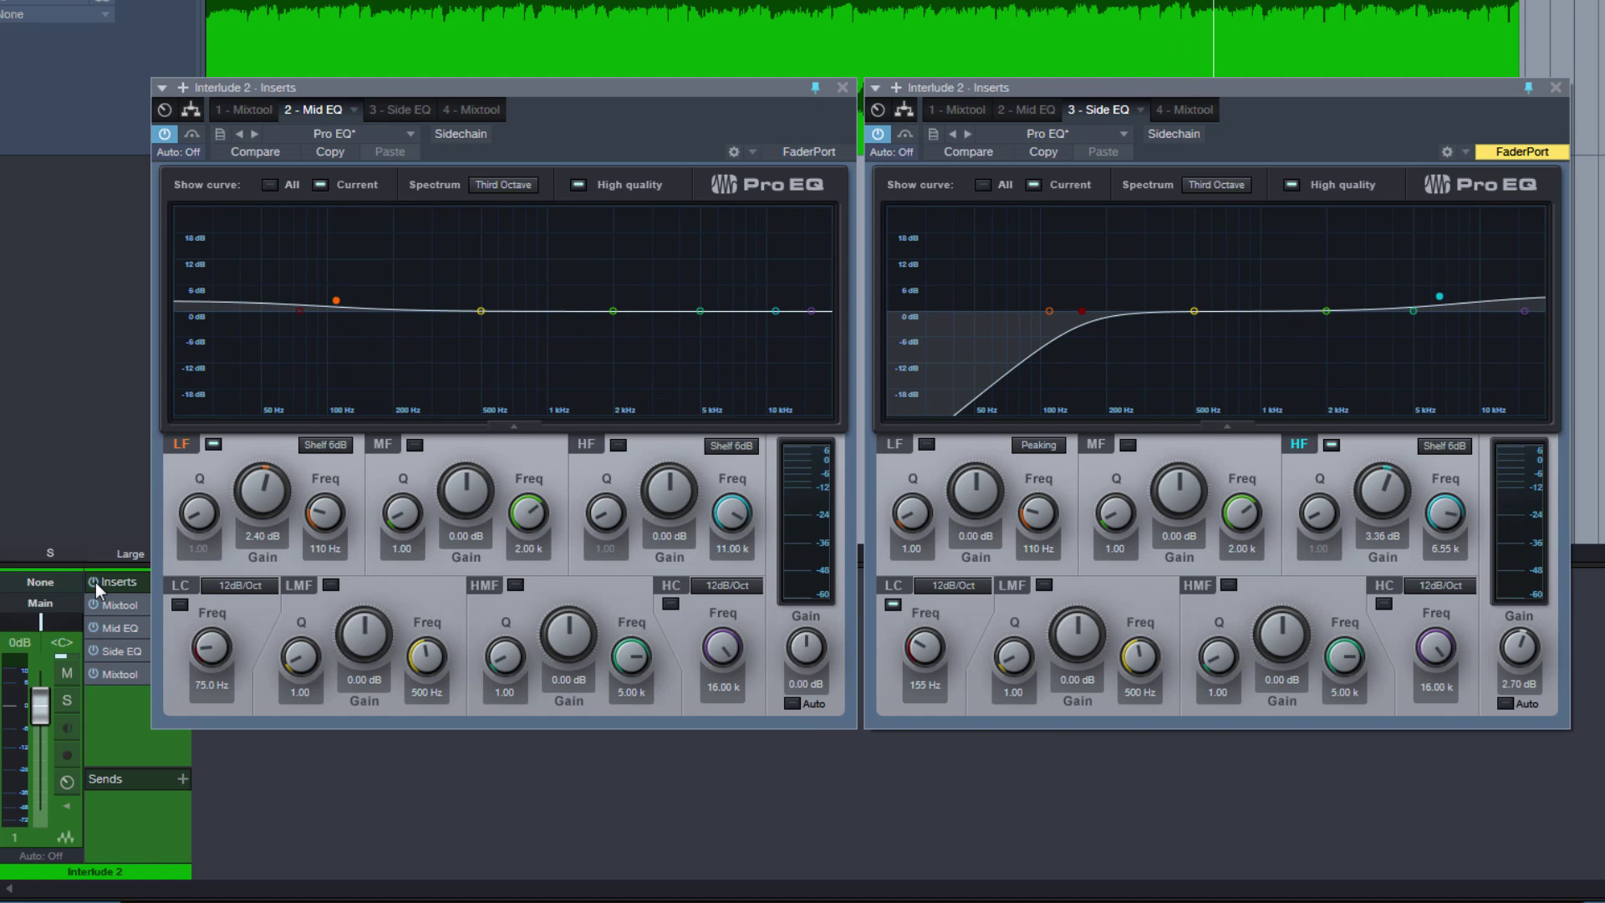
Close both Pro EQ editors and swap Mid EQ for Kramer HLS Mono, Side EQ for API-550A Mono.
left_click(1556, 88)
left_click(190, 110)
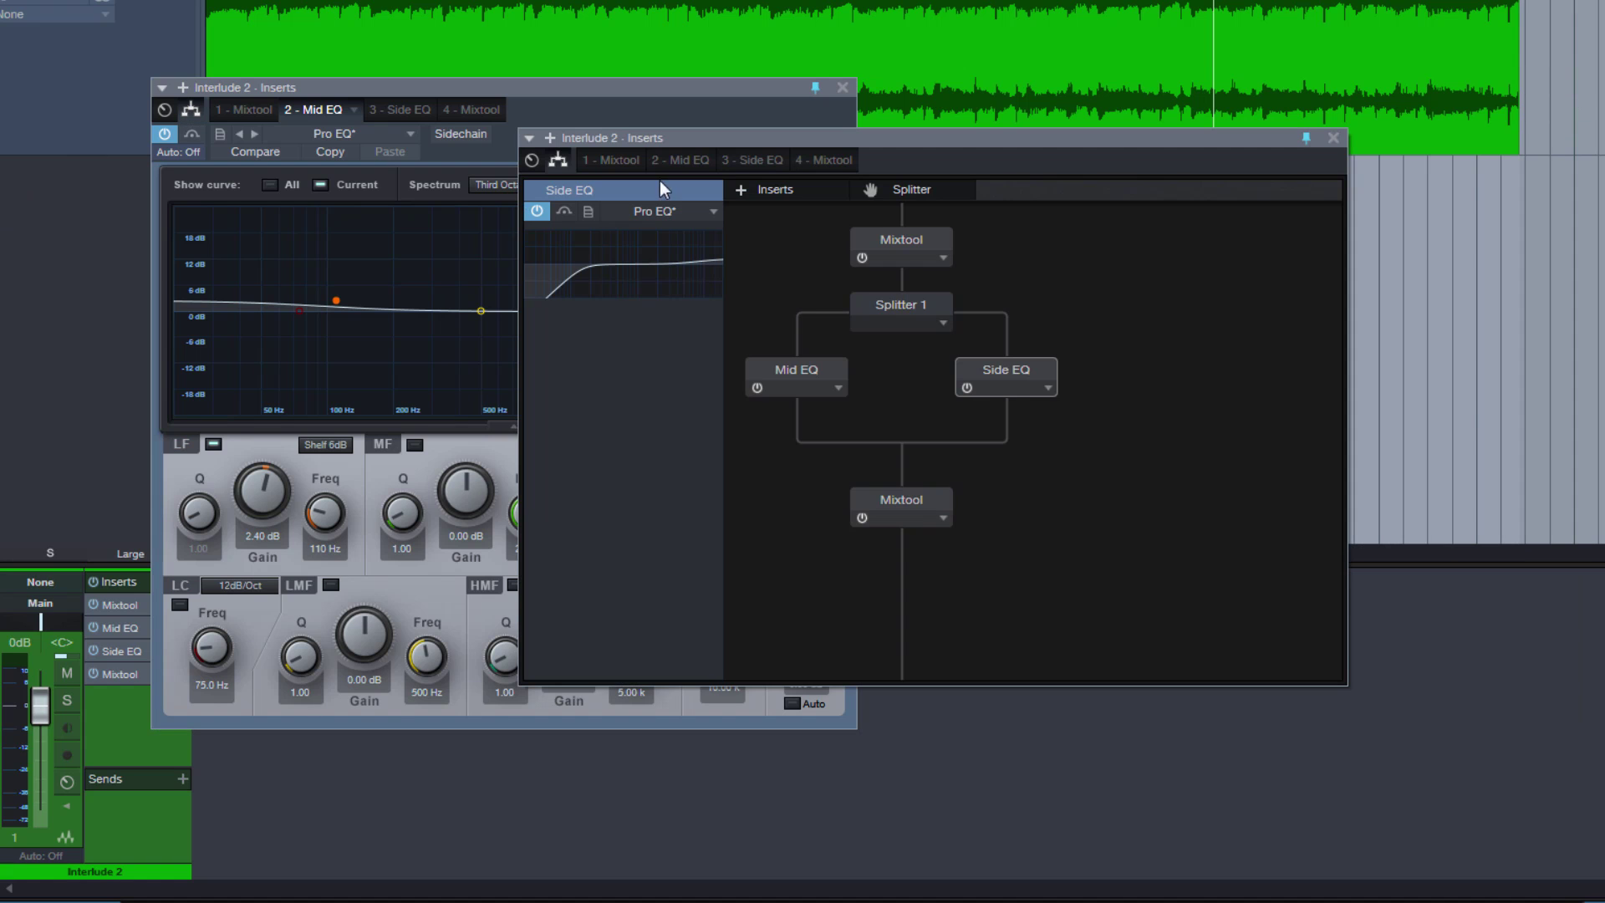
left_click(843, 87)
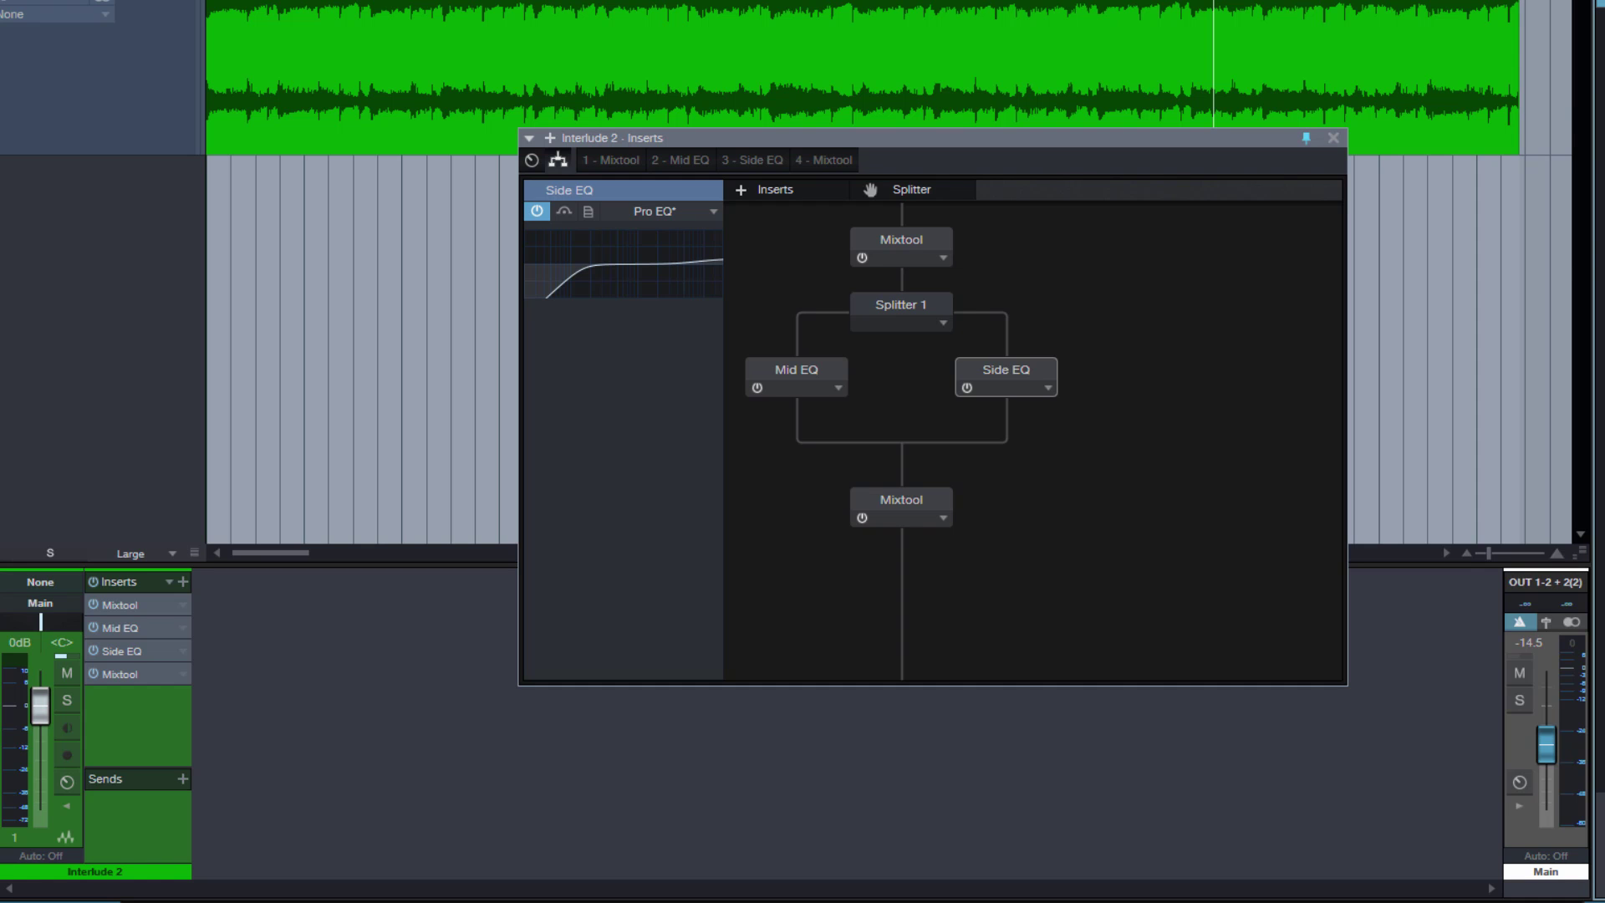
left_click_drag(1597, 75, 784, 365)
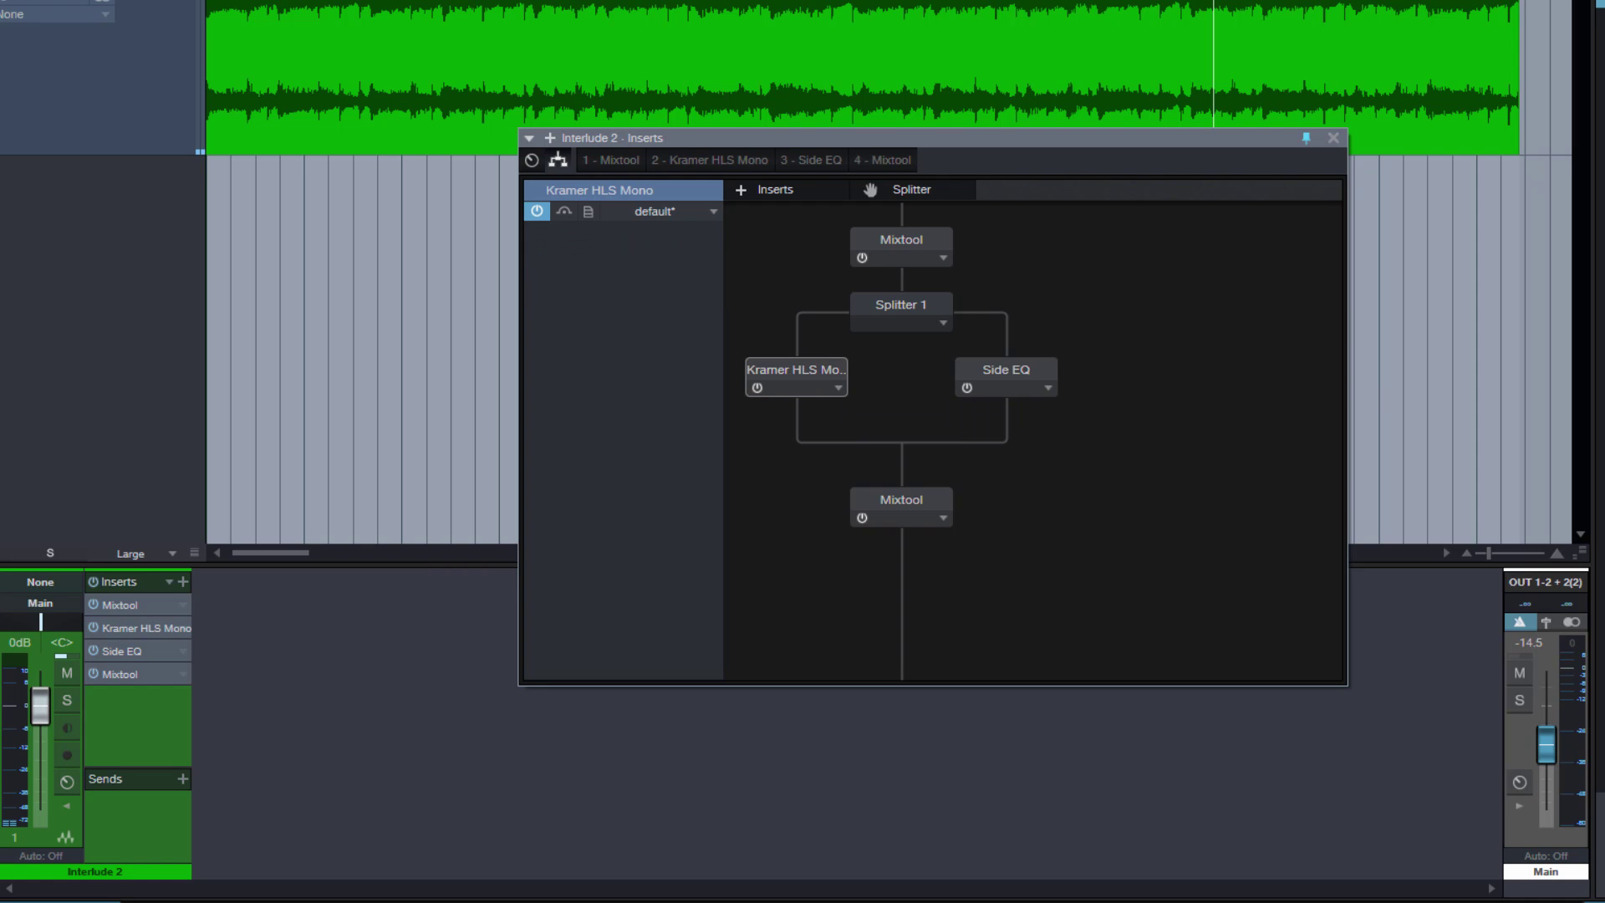
left_click_drag(1569, 68, 1001, 365)
Open the Kramer HLS and API-550A editors side by side, close routing, and start playback.
double_click(766, 363)
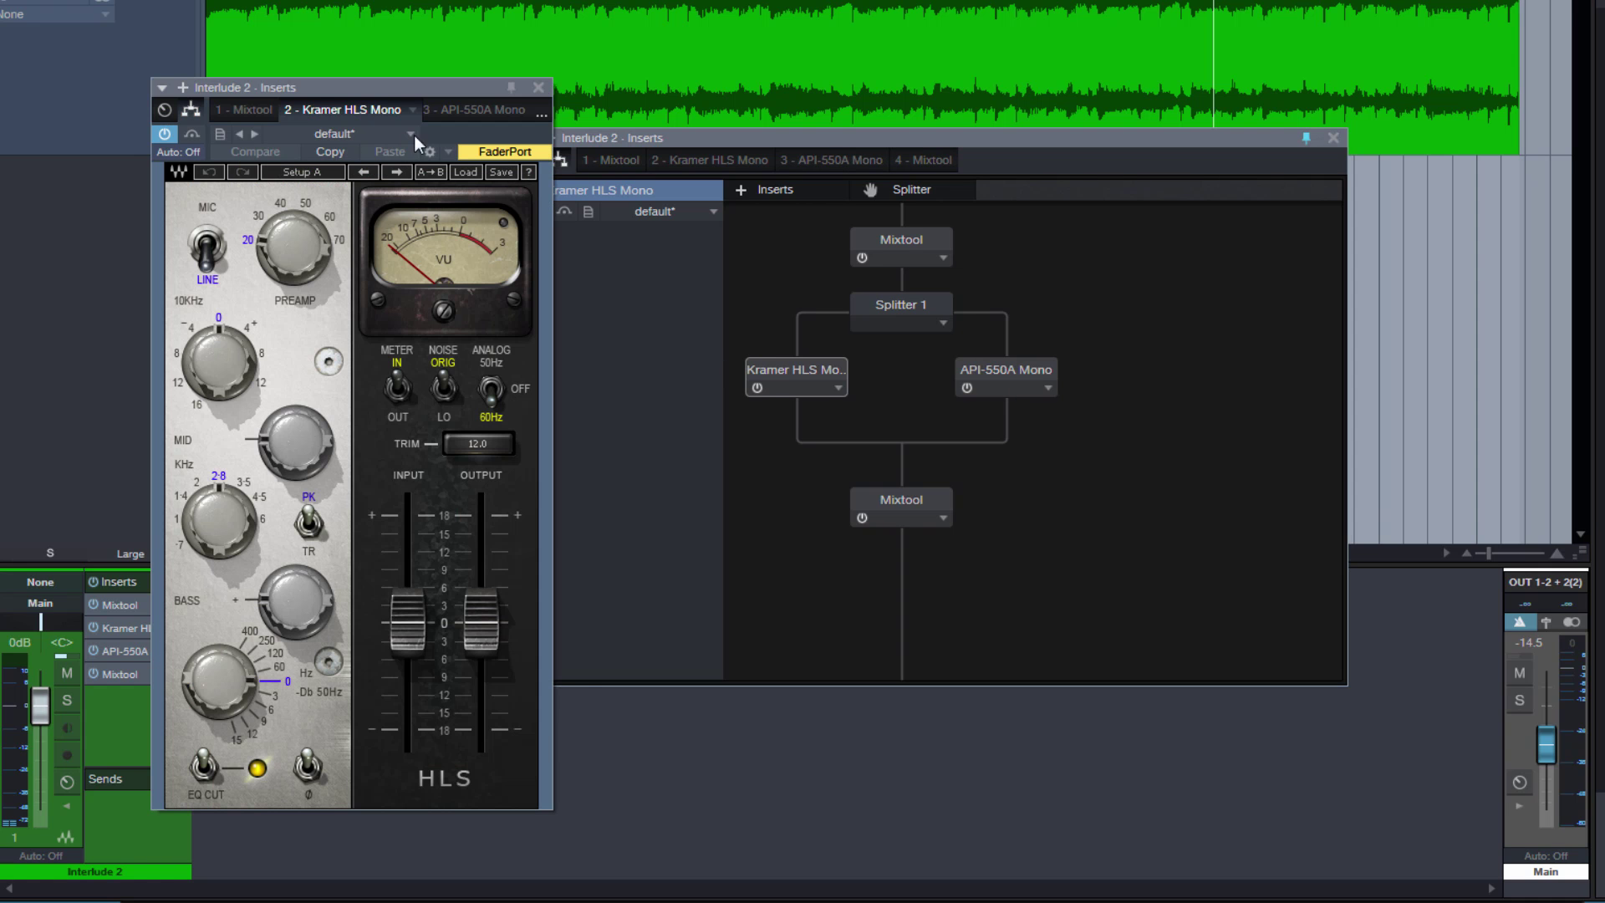
left_click_drag(414, 135, 480, 126)
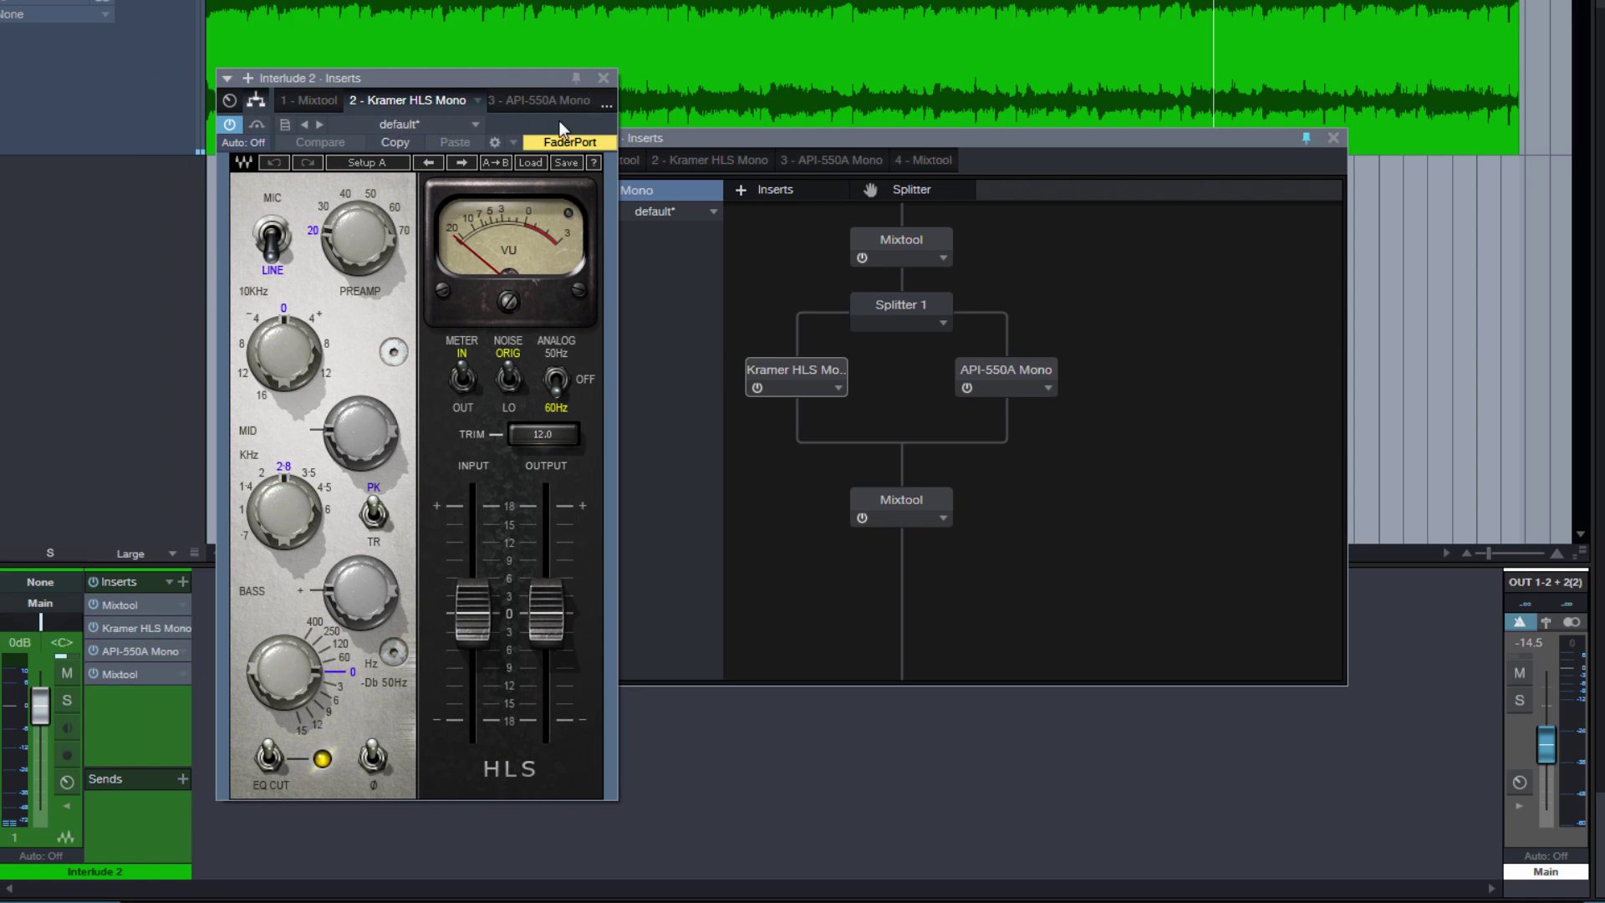
double_click(975, 371)
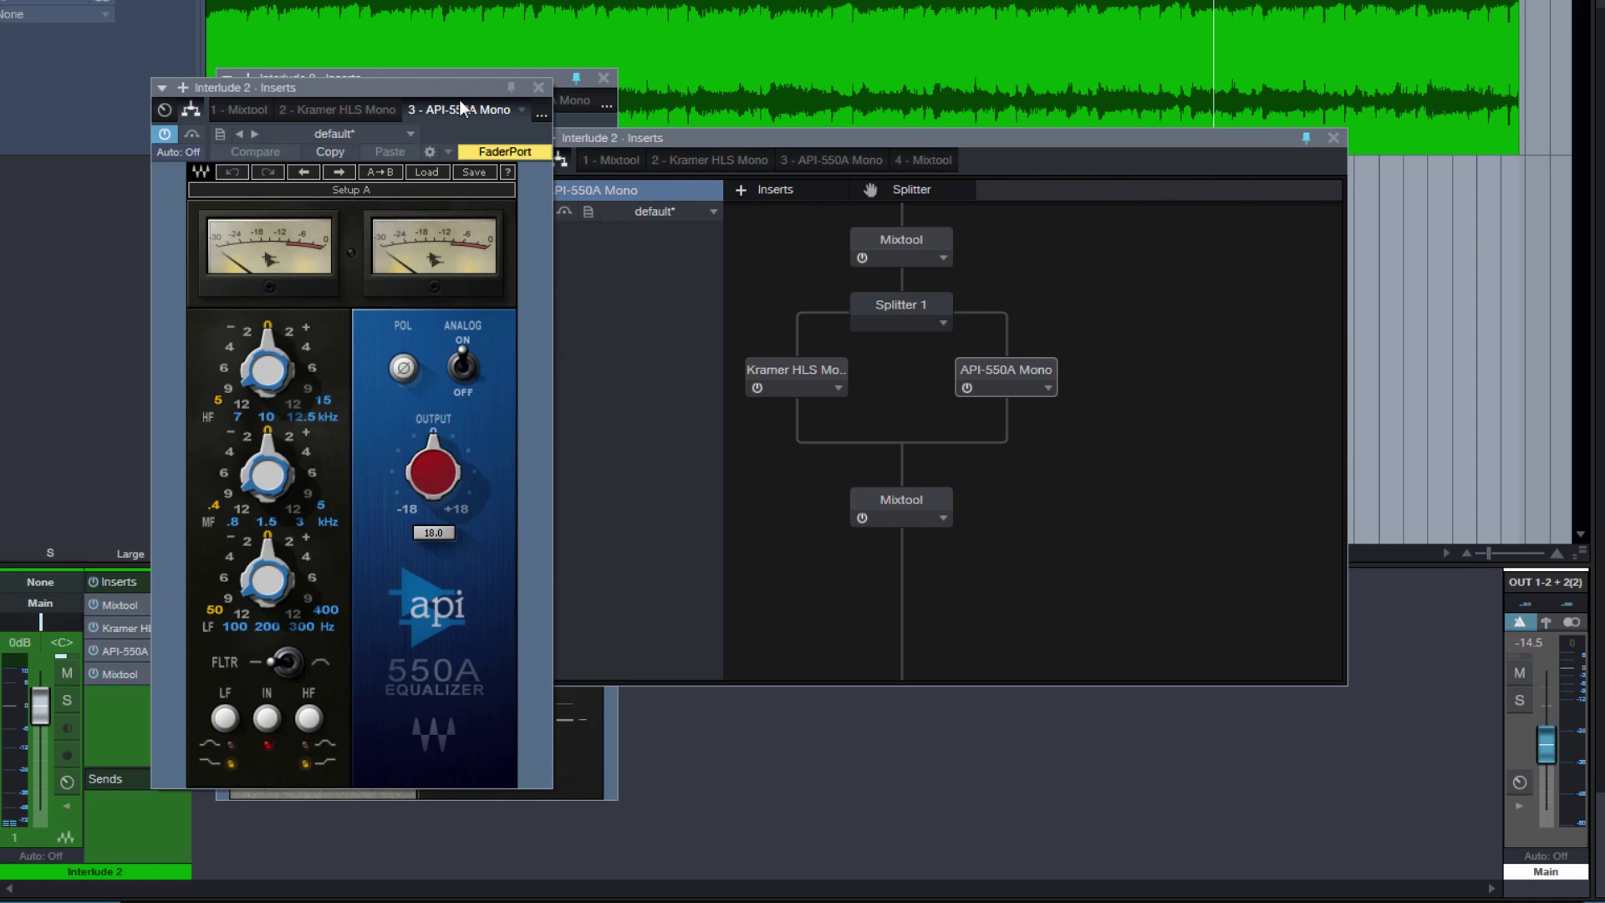
left_click_drag(459, 99, 1005, 97)
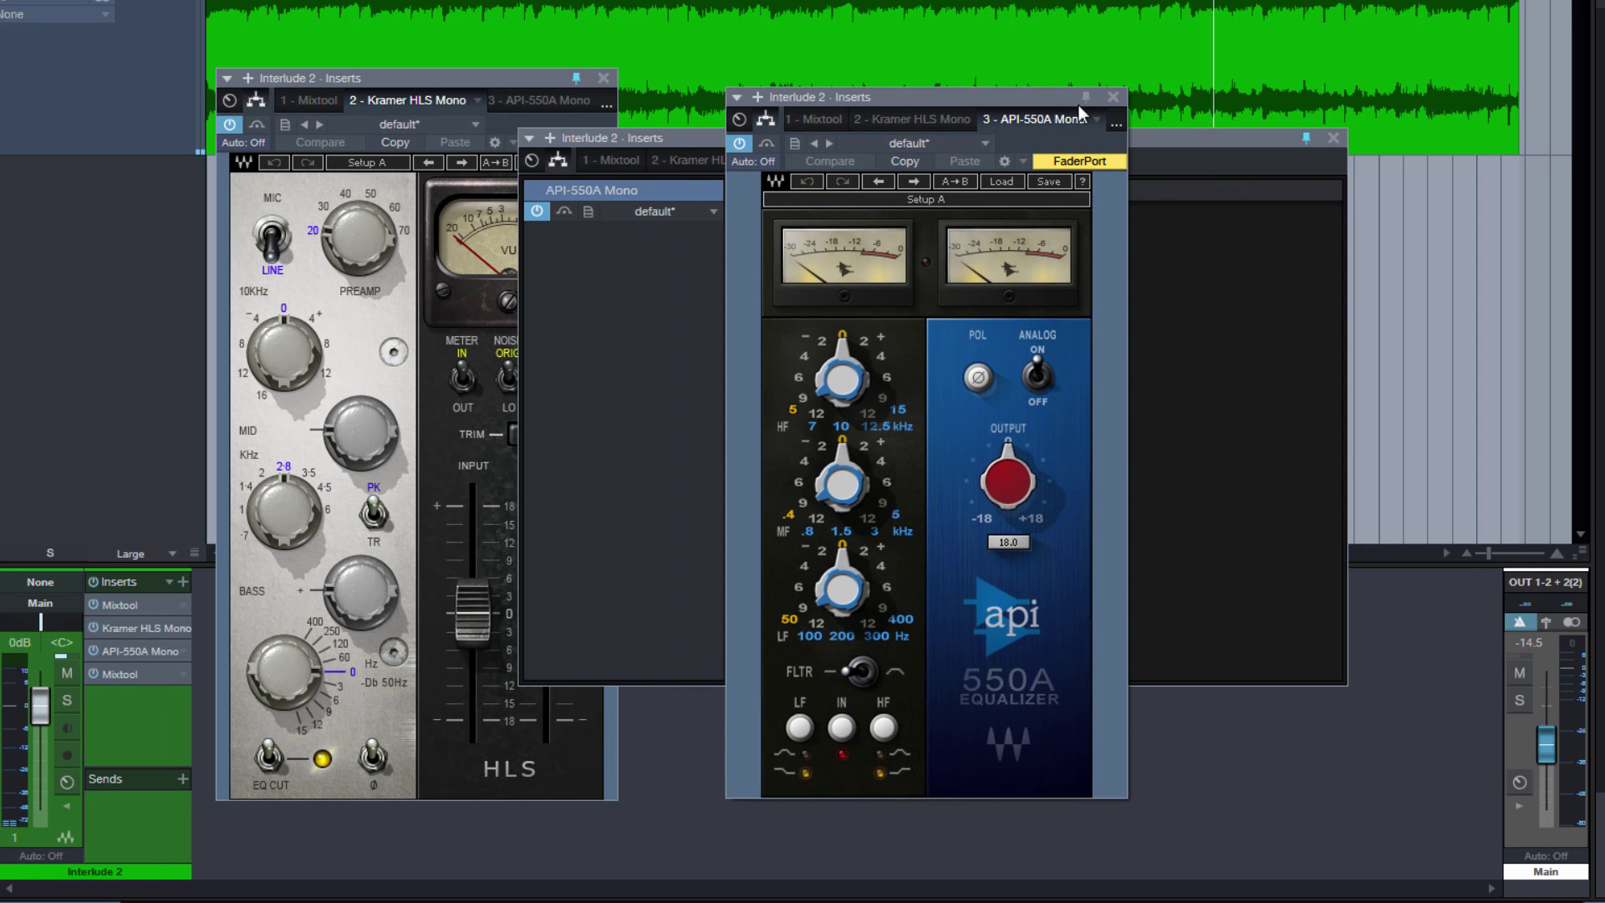
left_click(1333, 138)
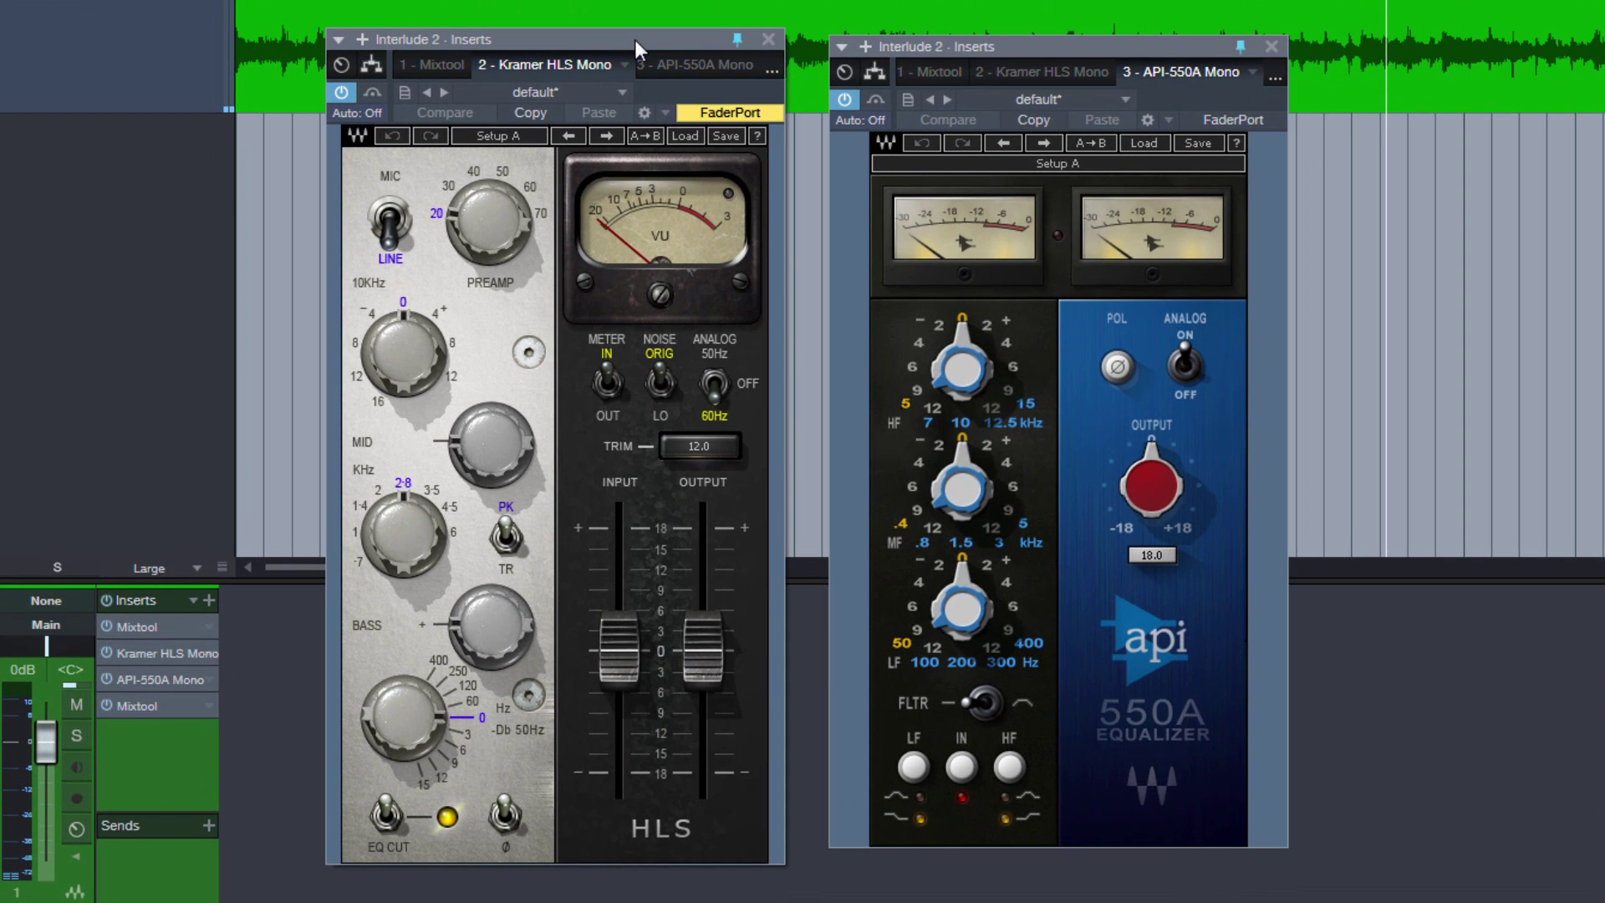
key("space")
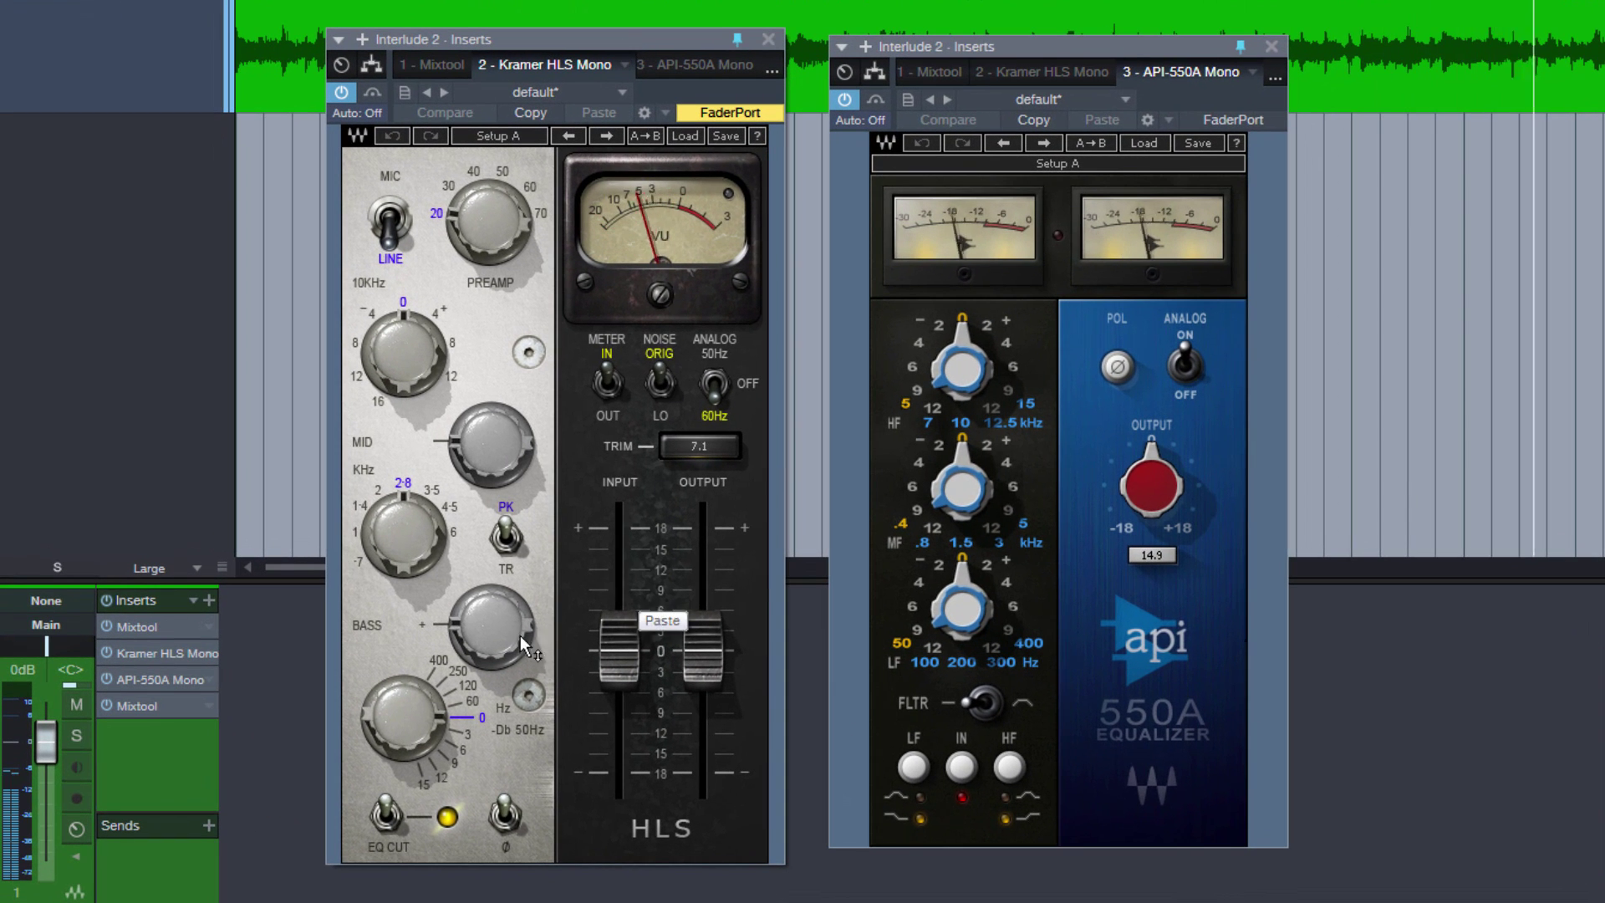
Set the Kramer HLS bass frequency to 120 Hz.
left_click(395, 698)
left_click_drag(394, 699, 395, 721)
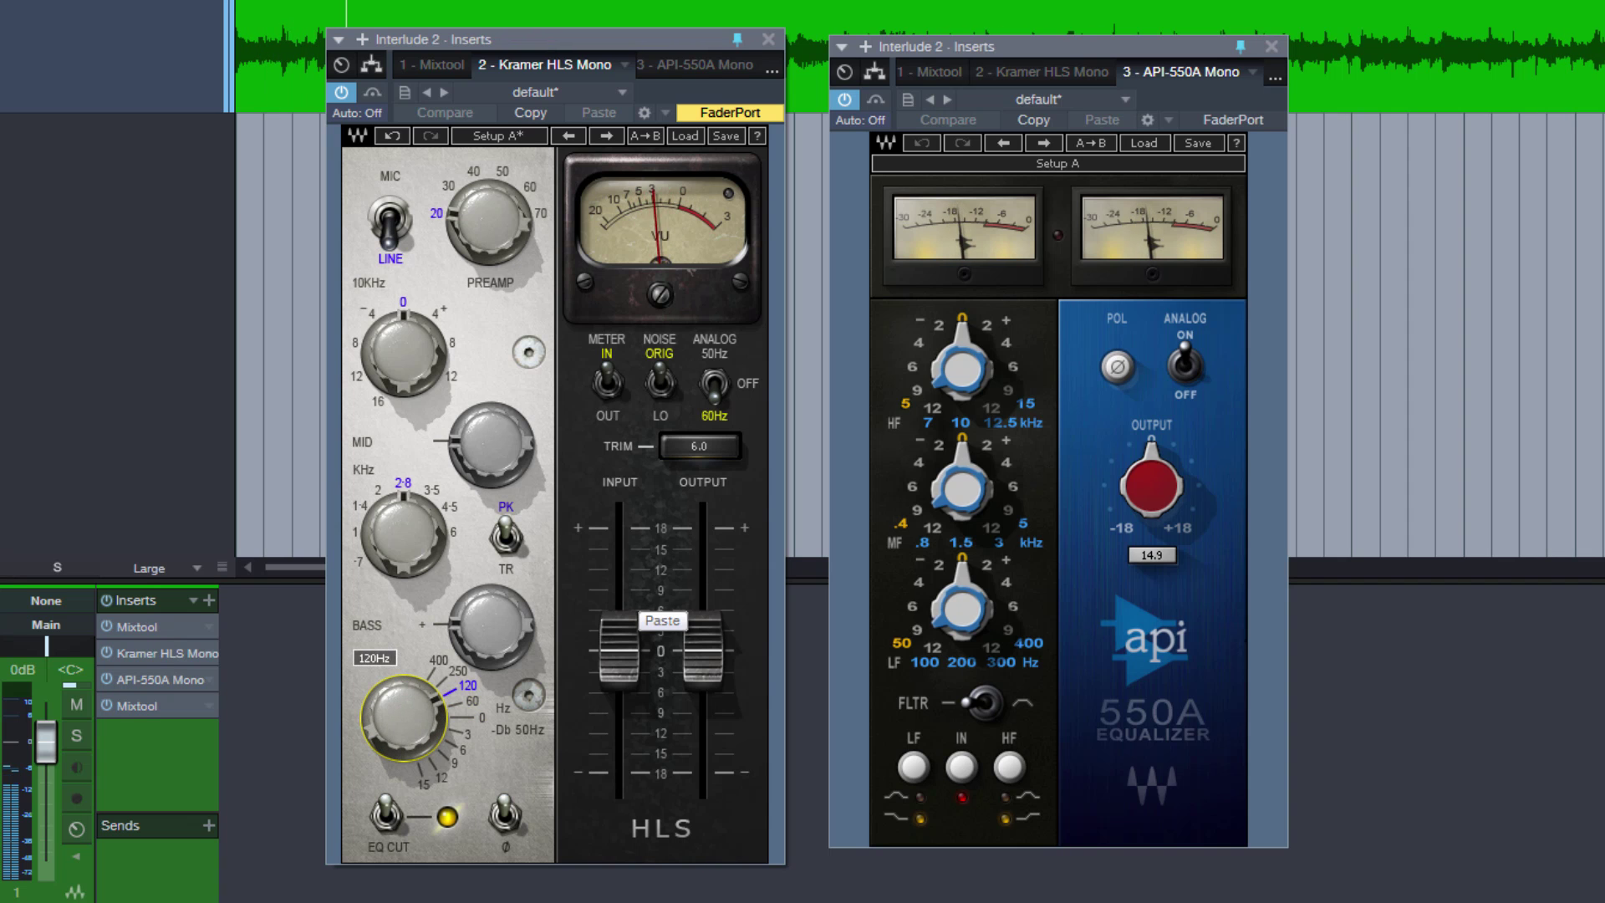
left_click_drag(492, 627, 492, 620)
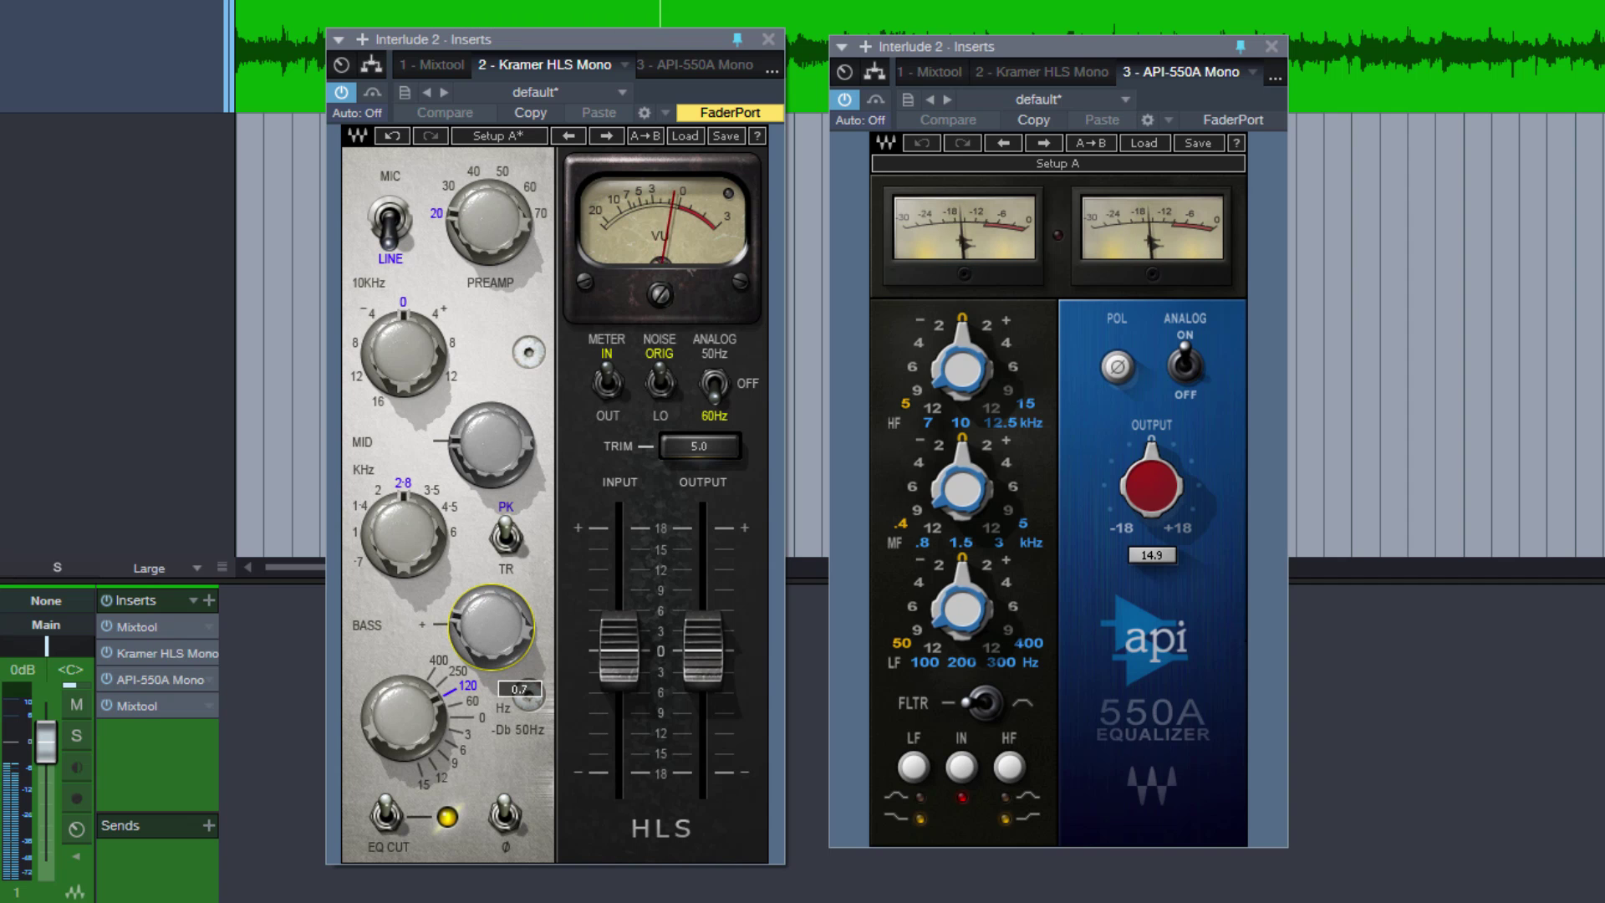
On the API-550A, cut 100 Hz, boost 10 kHz by +4, raise output, and re-enable inserts.
left_click(919, 659)
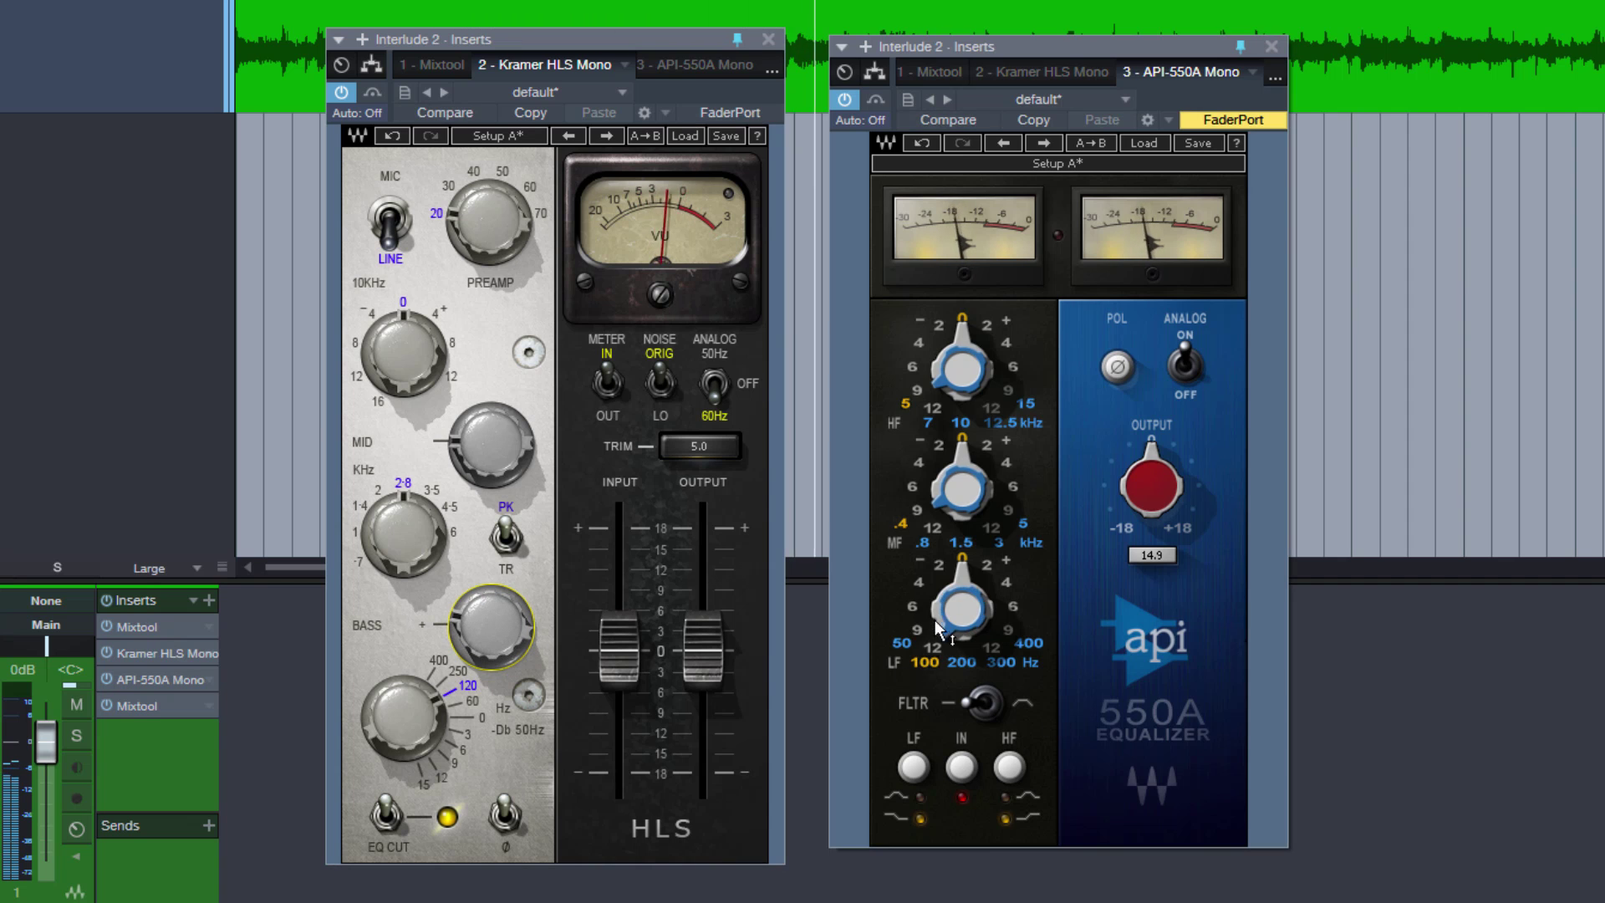
left_click(920, 634)
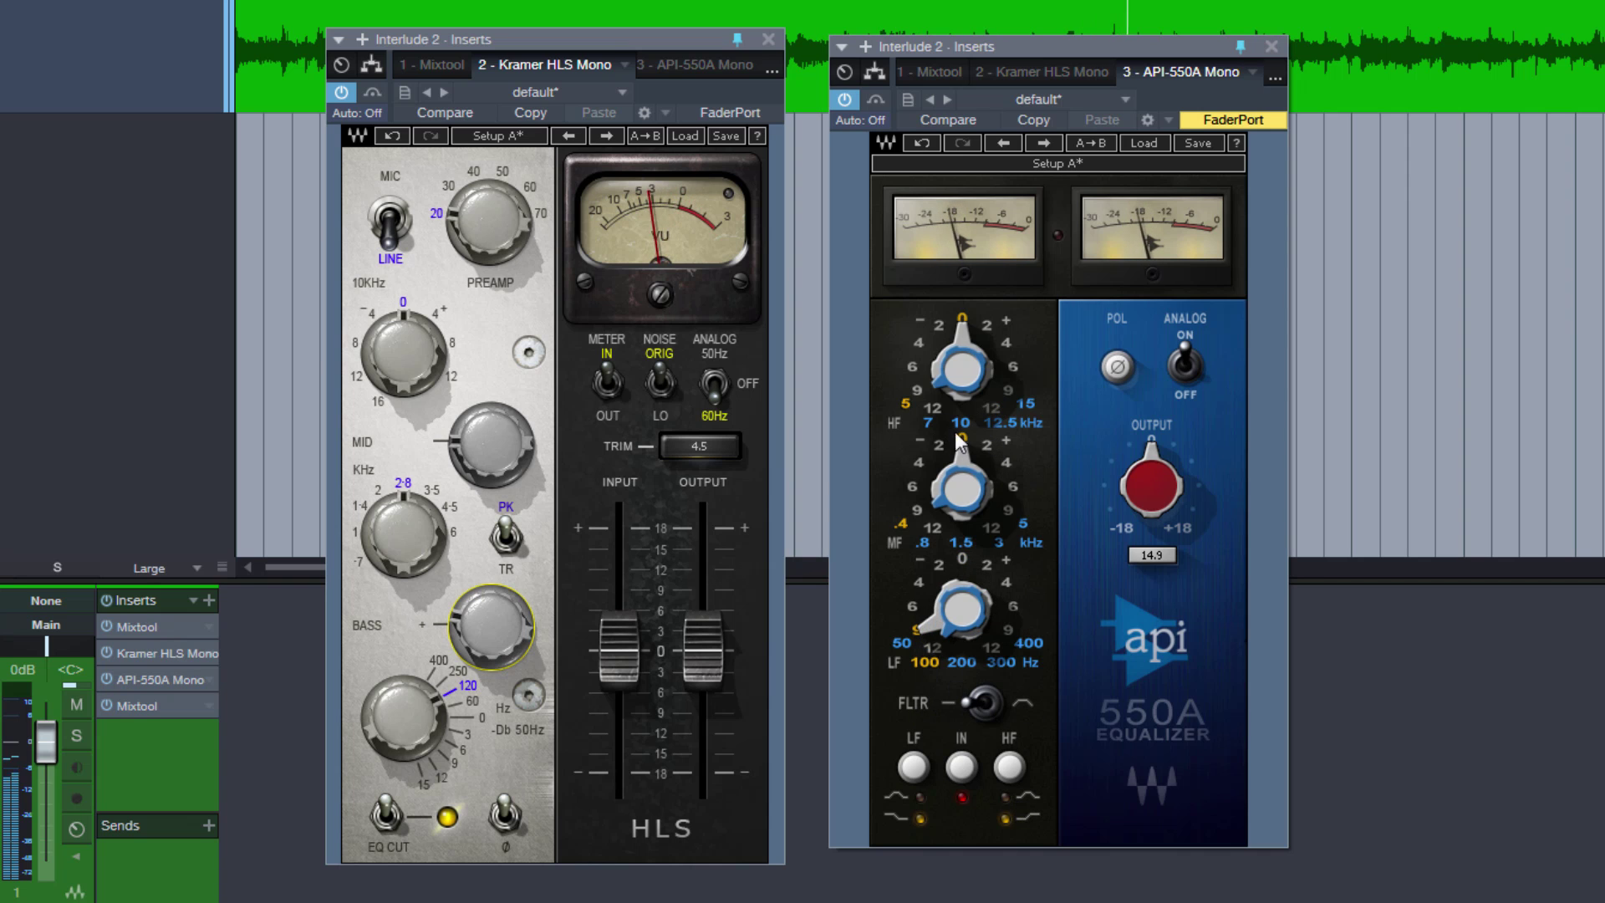
left_click(969, 402)
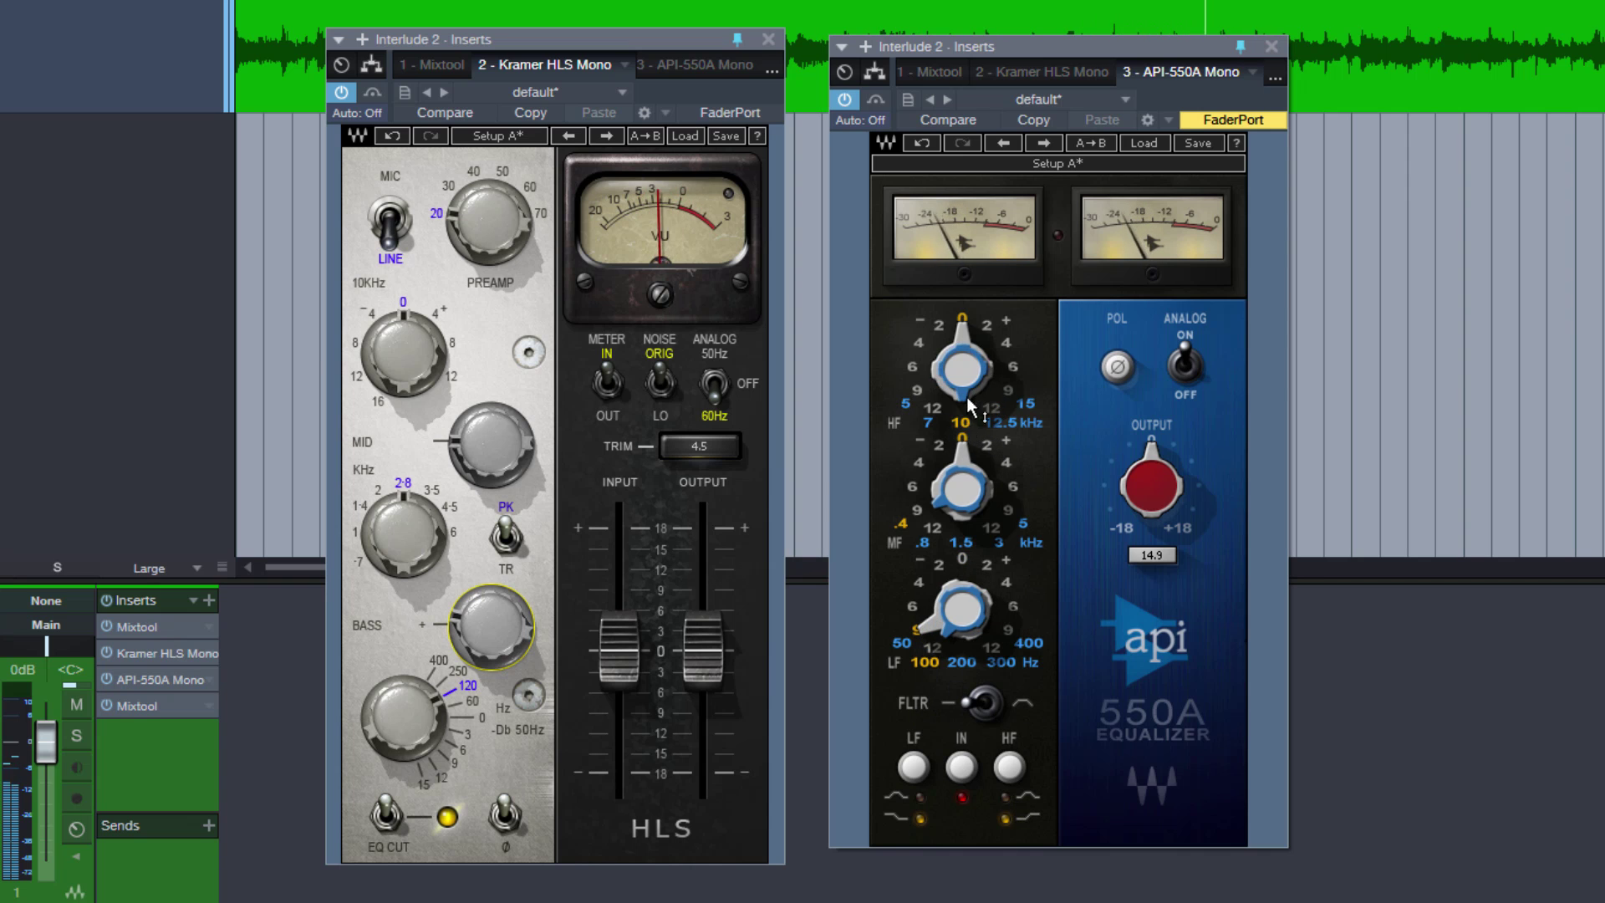
left_click(1006, 343)
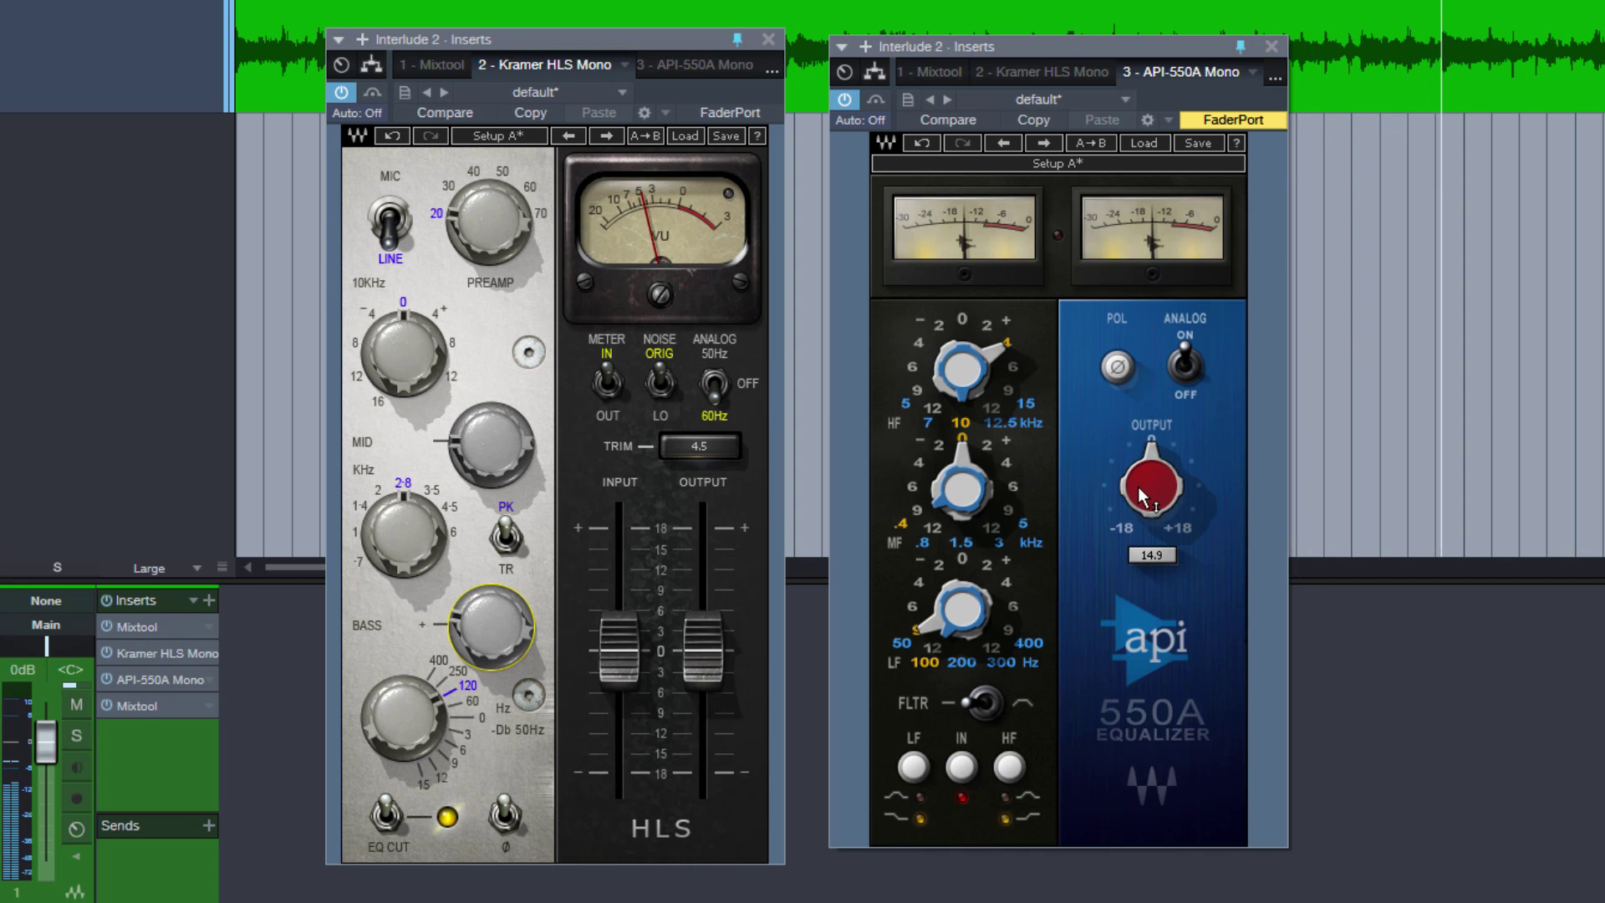
left_click_drag(1146, 493, 1187, 445)
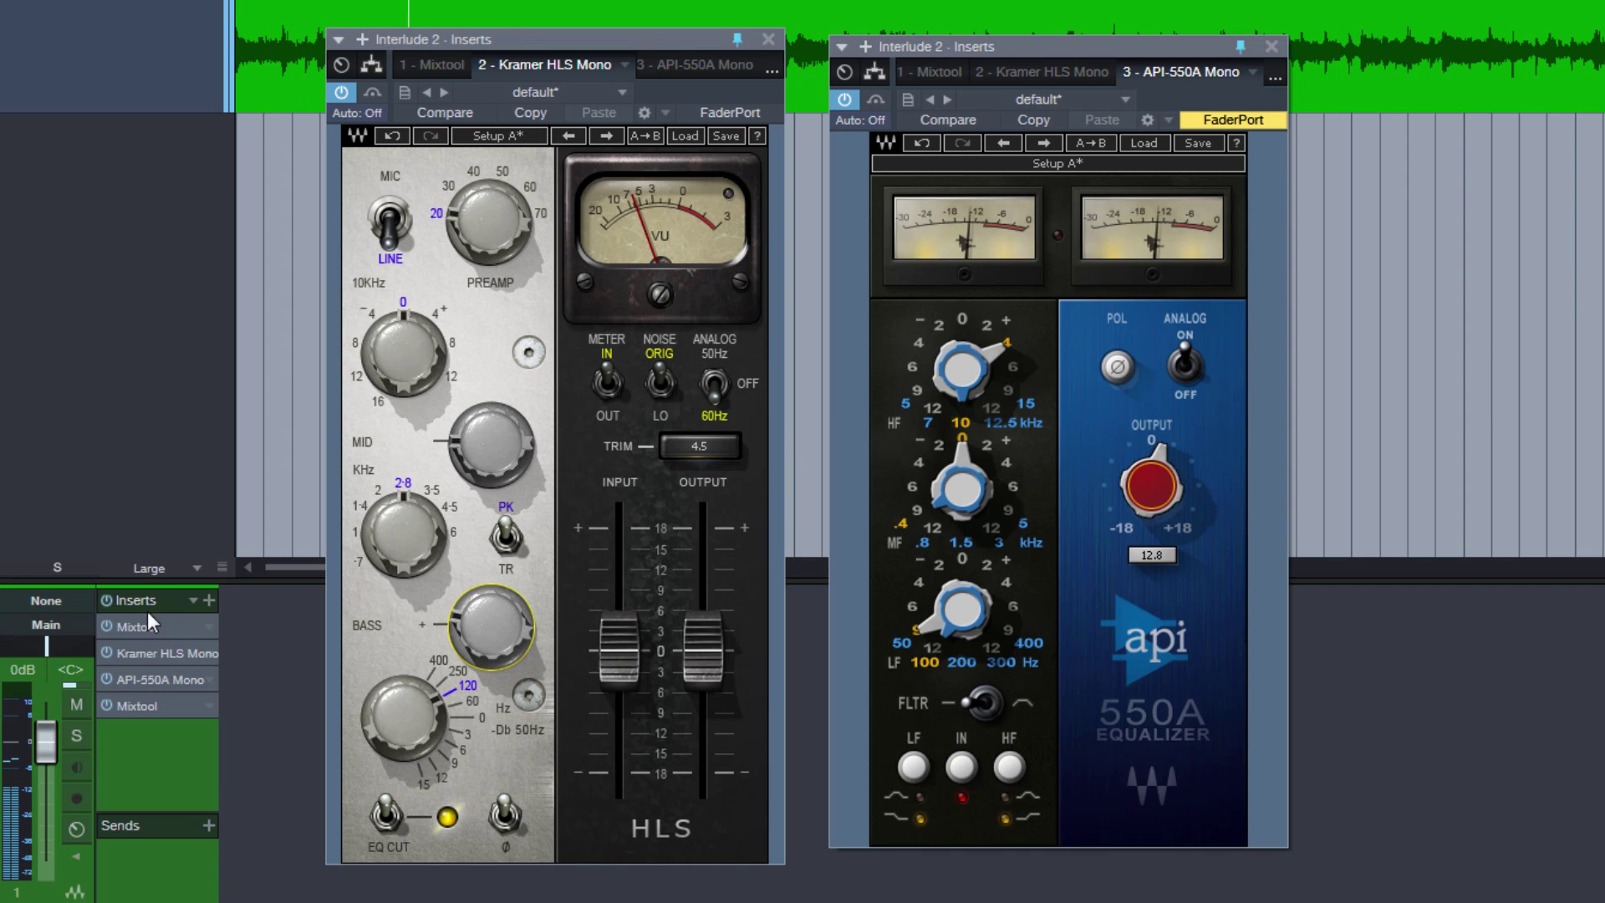
left_click(107, 599)
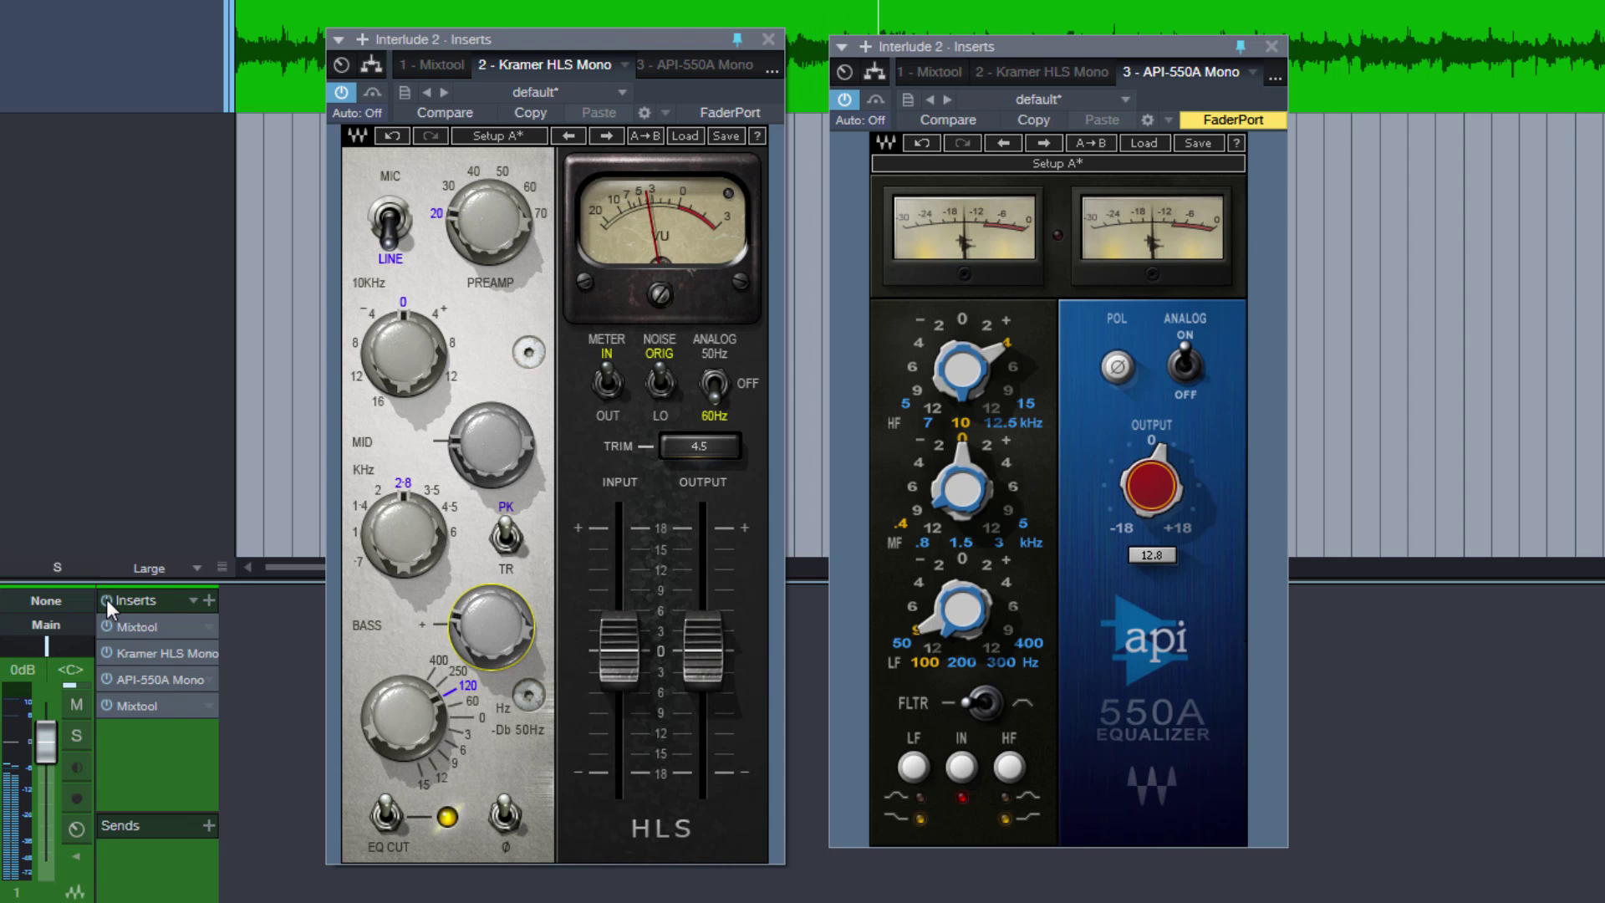